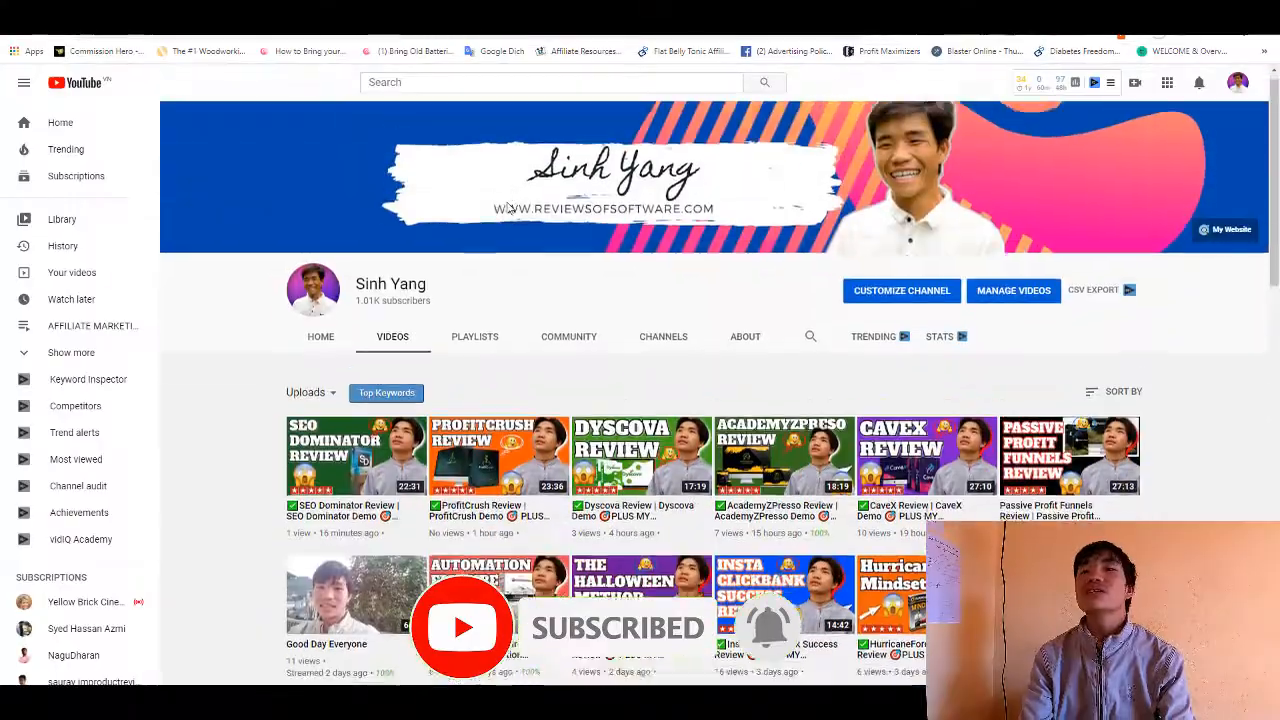
scroll(508, 207, up, 1)
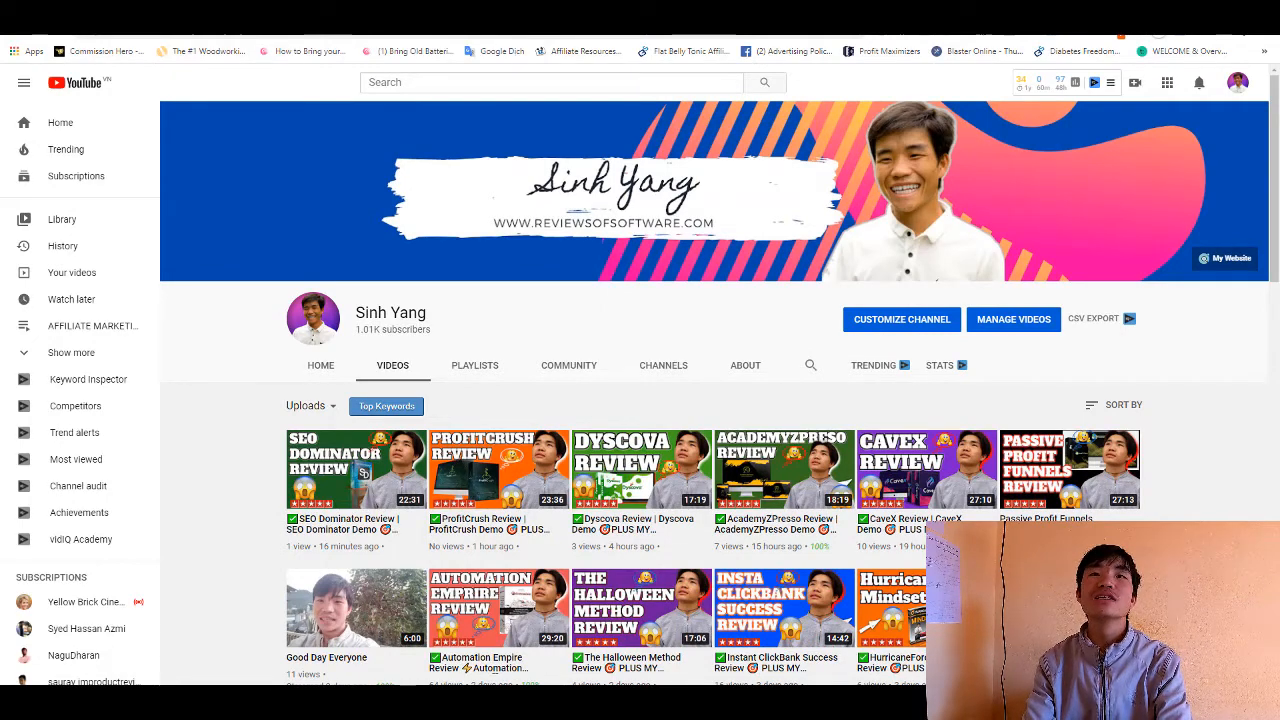
- Search Google for "canva" in a new browser tab and open the Canva website from the results
key(ctrl+t)
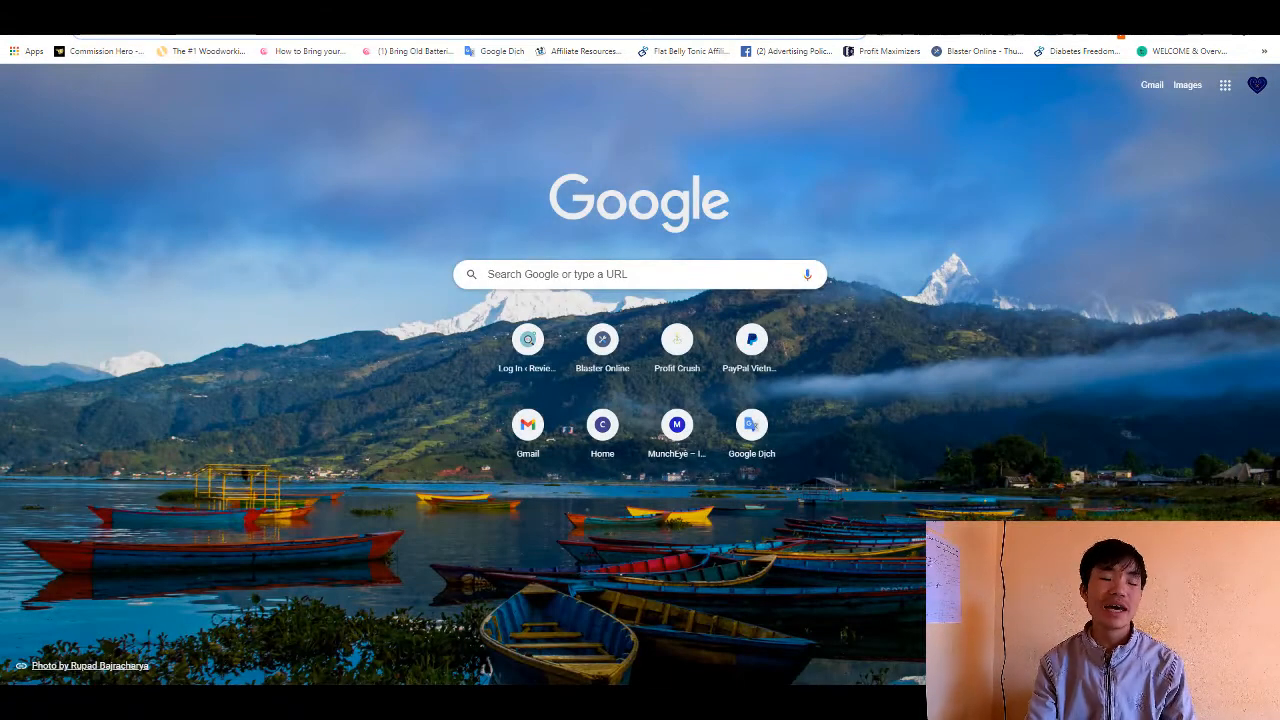
text(canva)
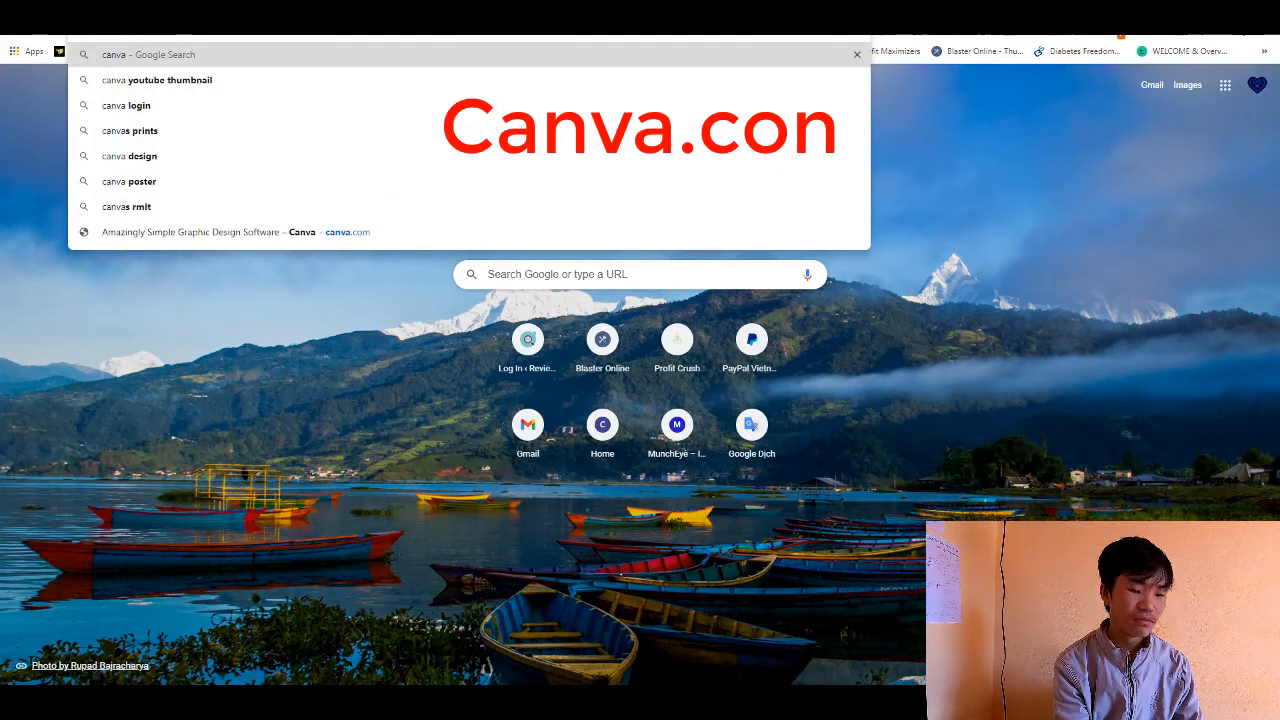
key(Return)
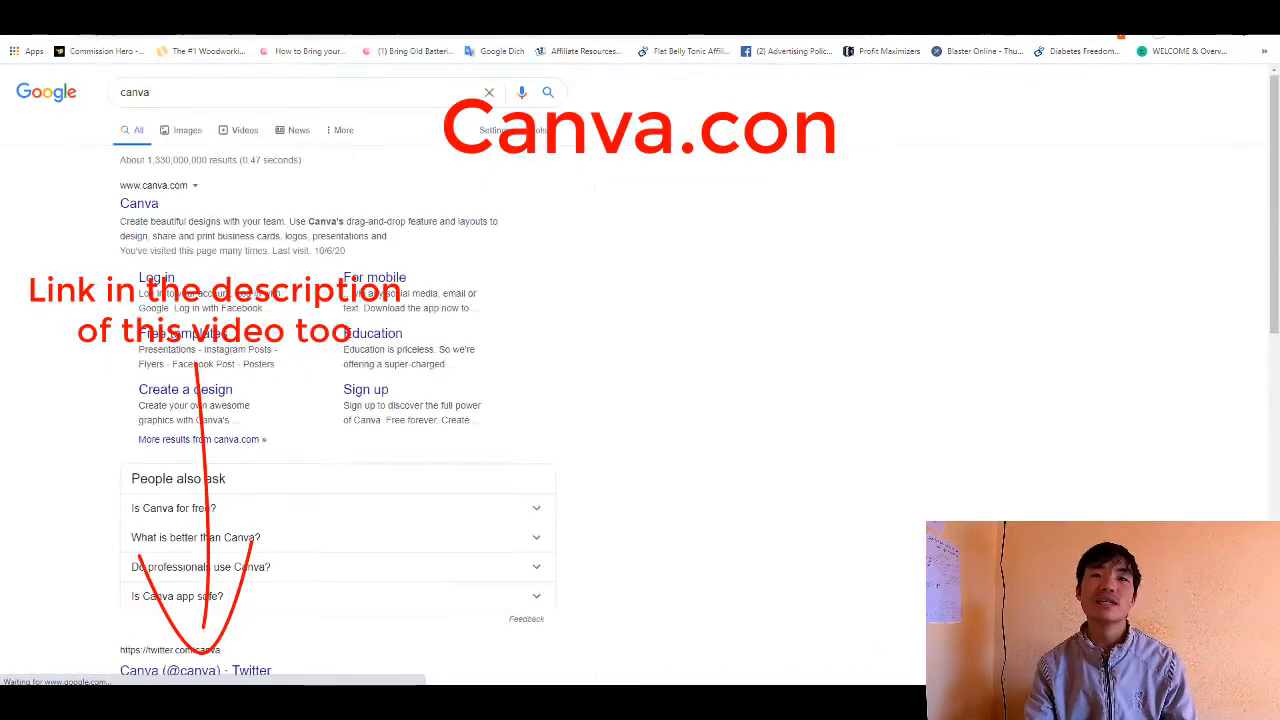
click(140, 205)
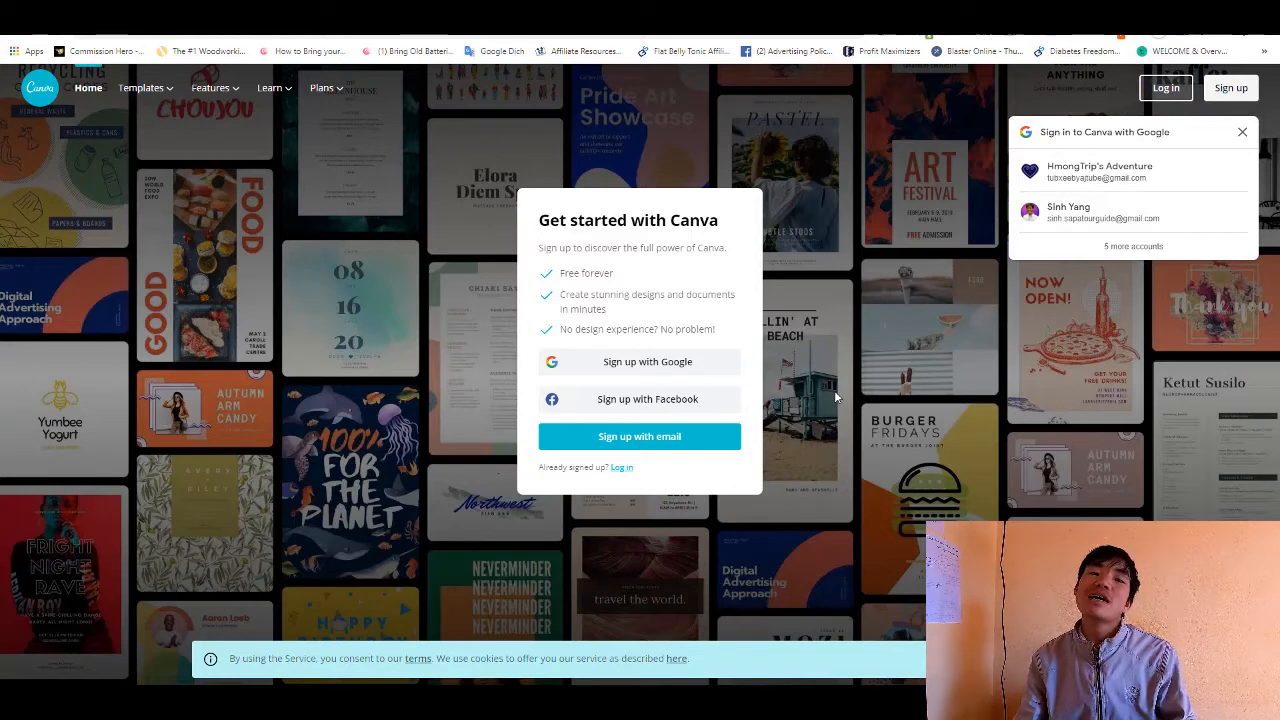
- Sign in to Canva through the Google sign-up option with the first listed Google account
click(627, 364)
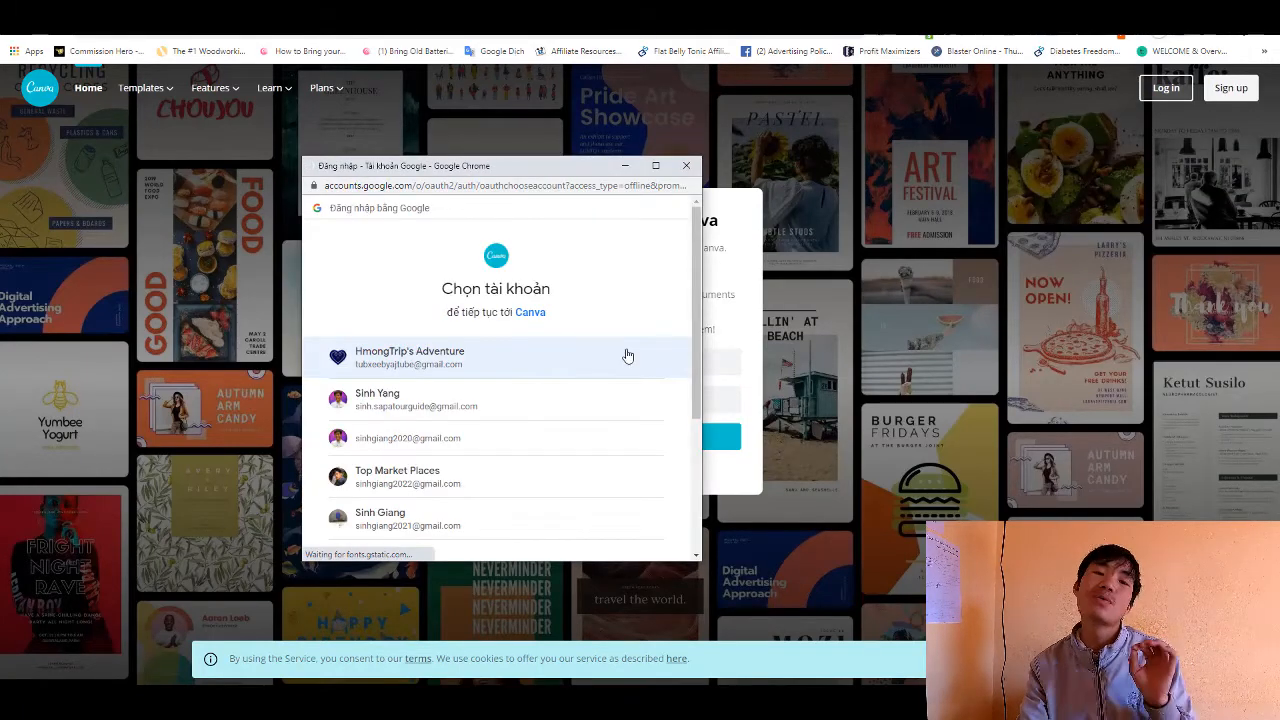
click(487, 369)
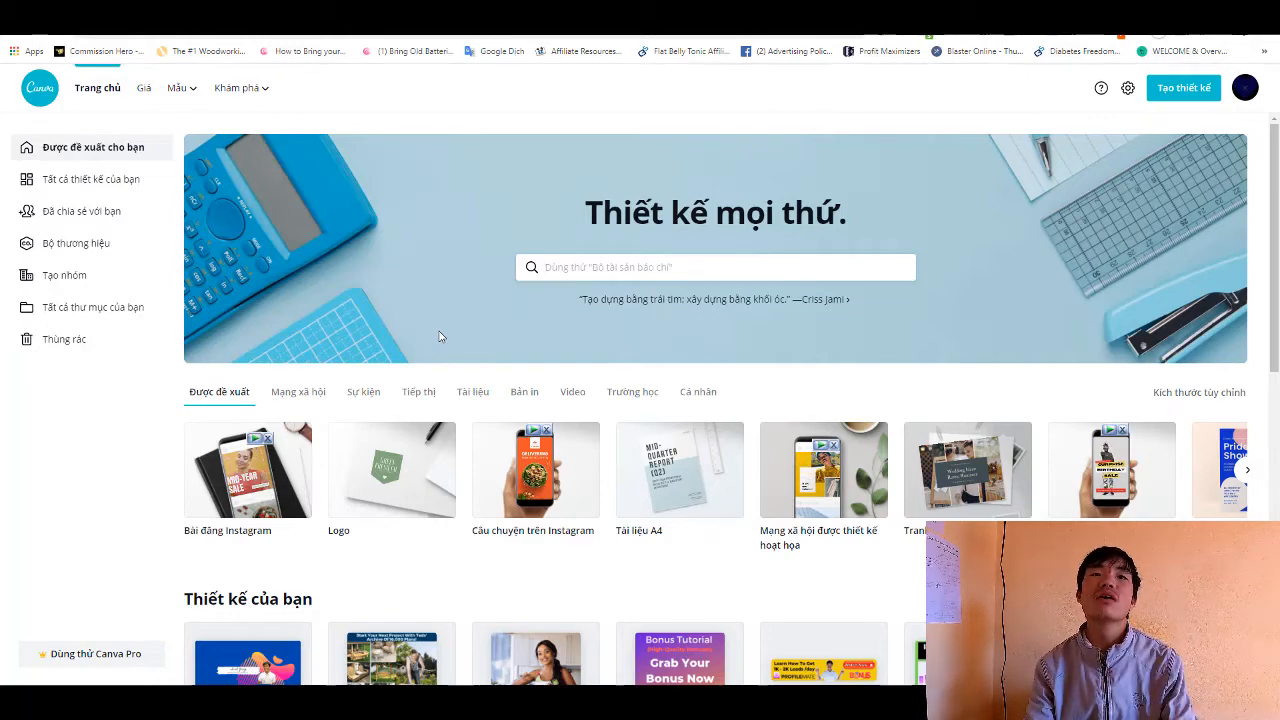
- Look through the home page's design categories, existing designs, template sections and search suggestions
scroll(537, 323, down, 3)
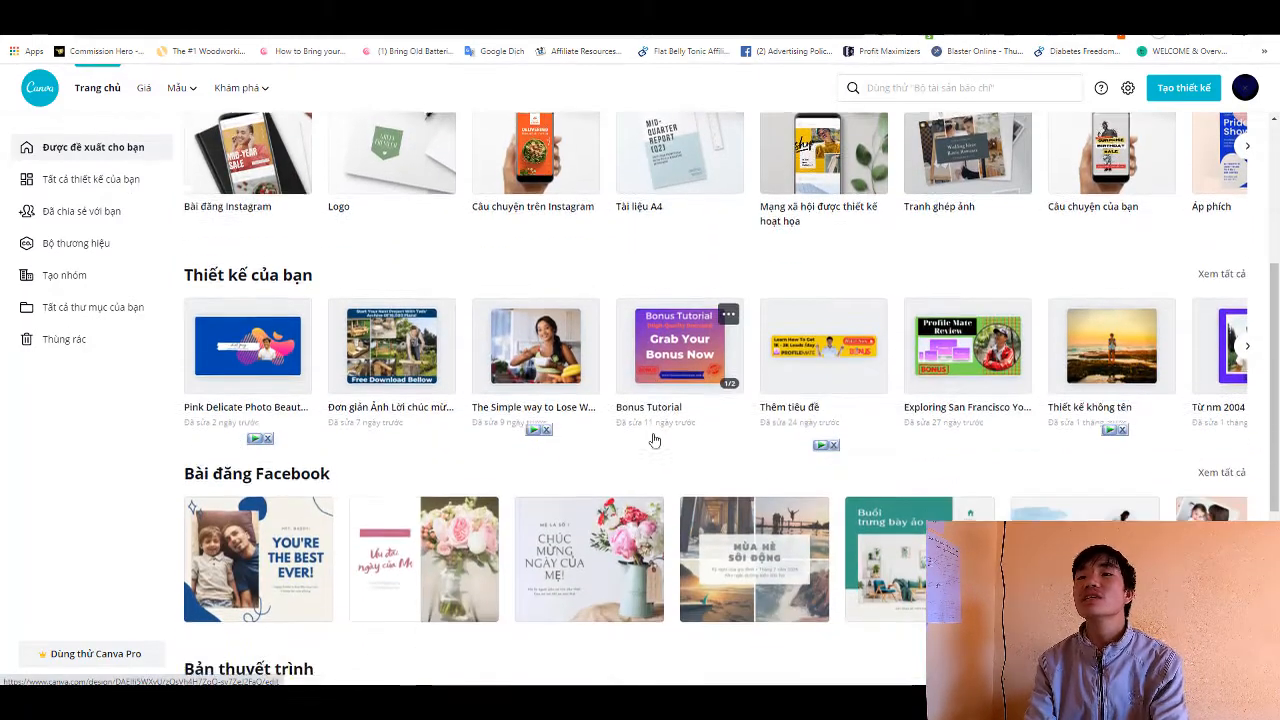
scroll(655, 437, down, 3)
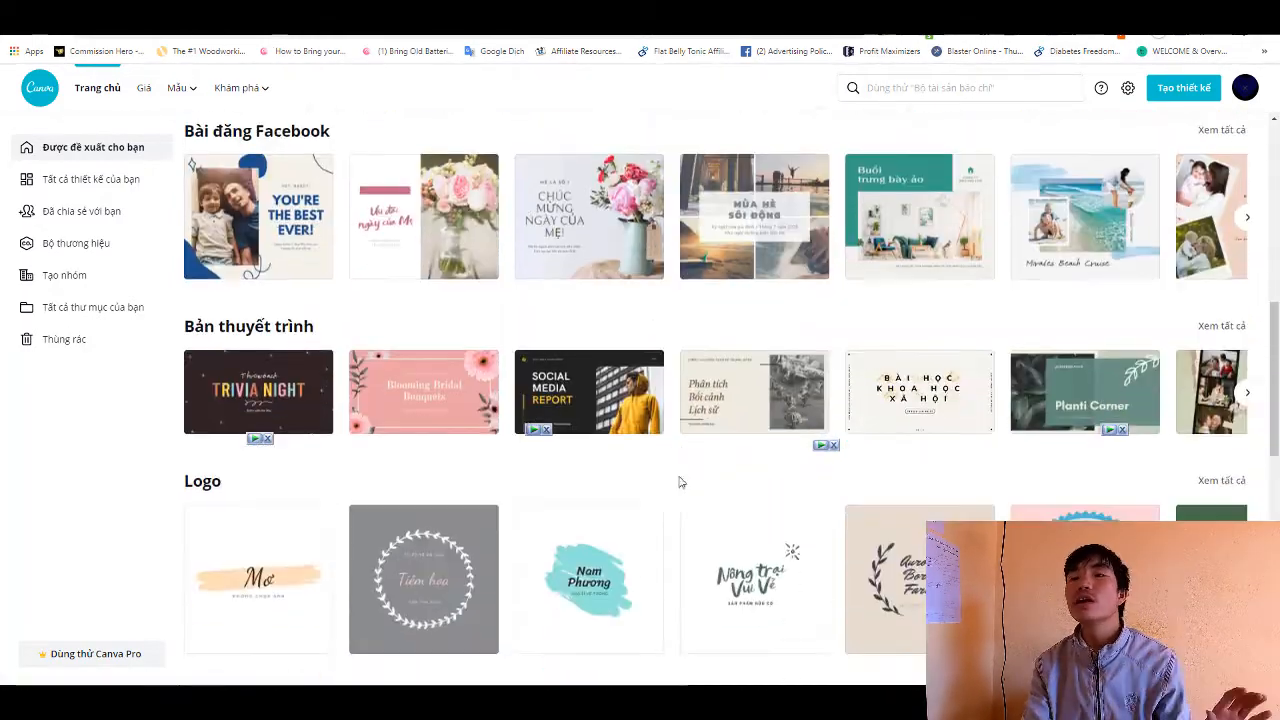
scroll(700, 475, up, 3)
scroll(702, 472, up, 4)
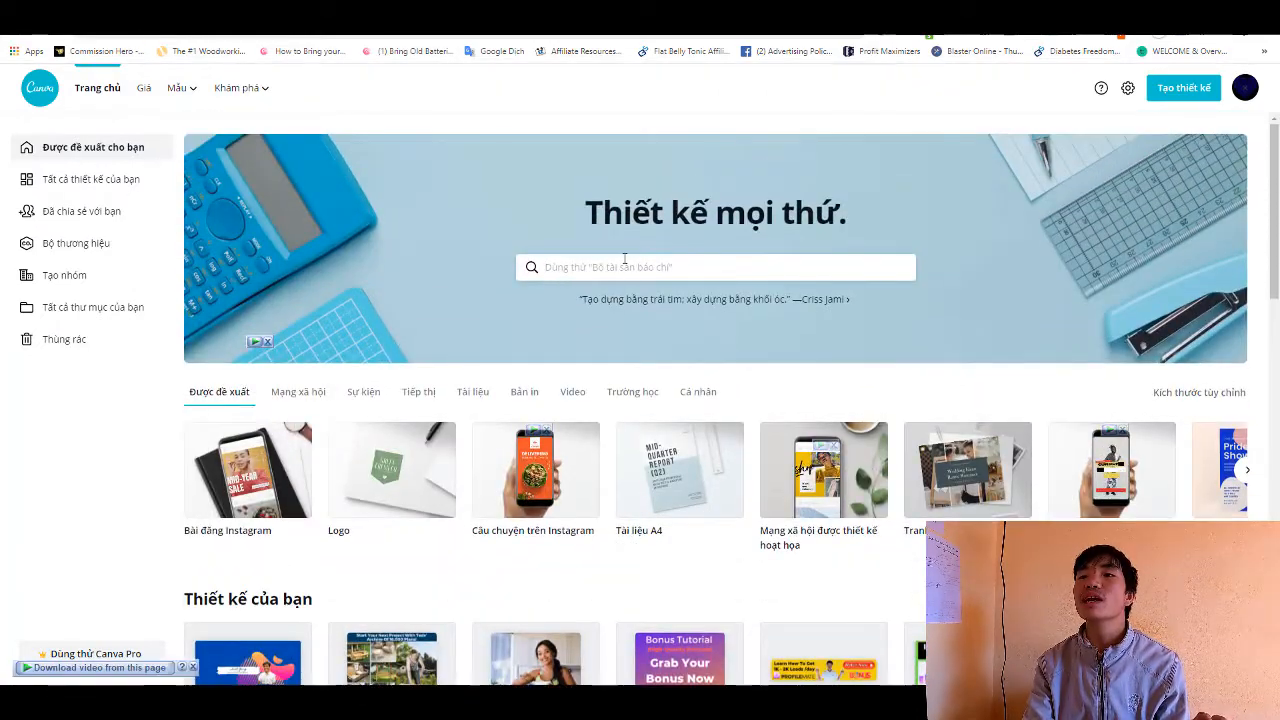
click(617, 270)
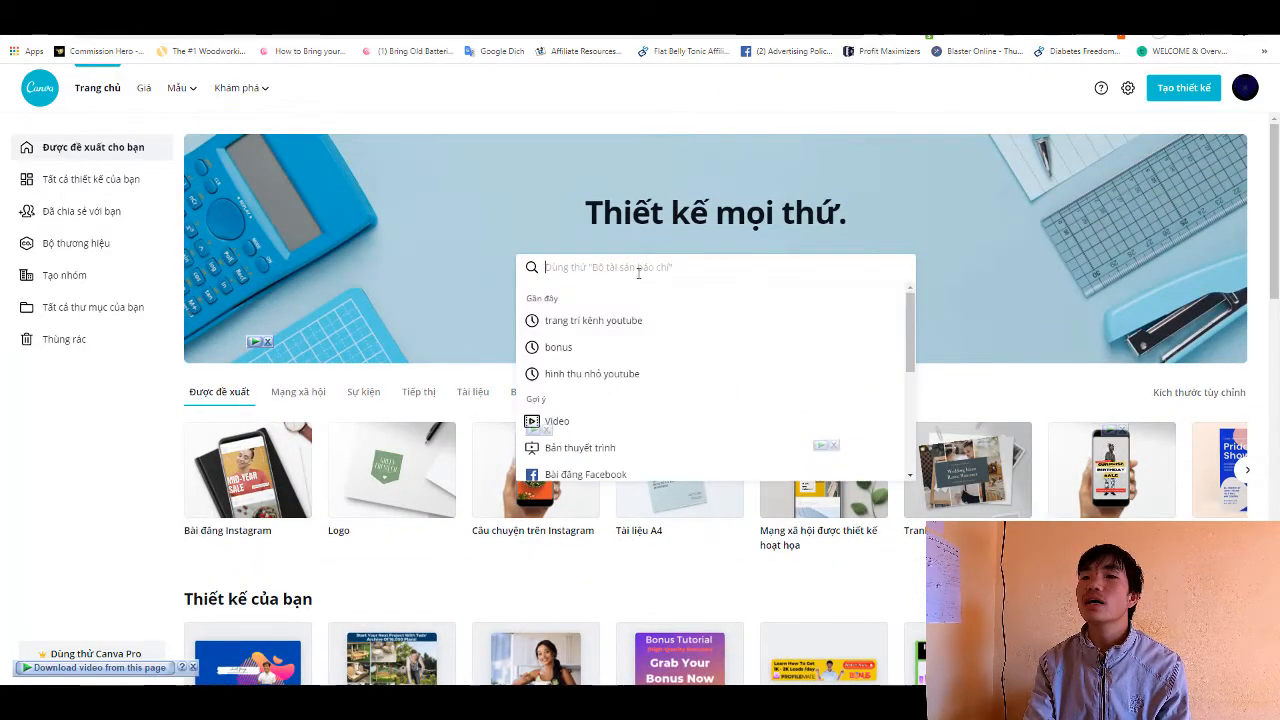
click(988, 220)
scroll(988, 220, down, 8)
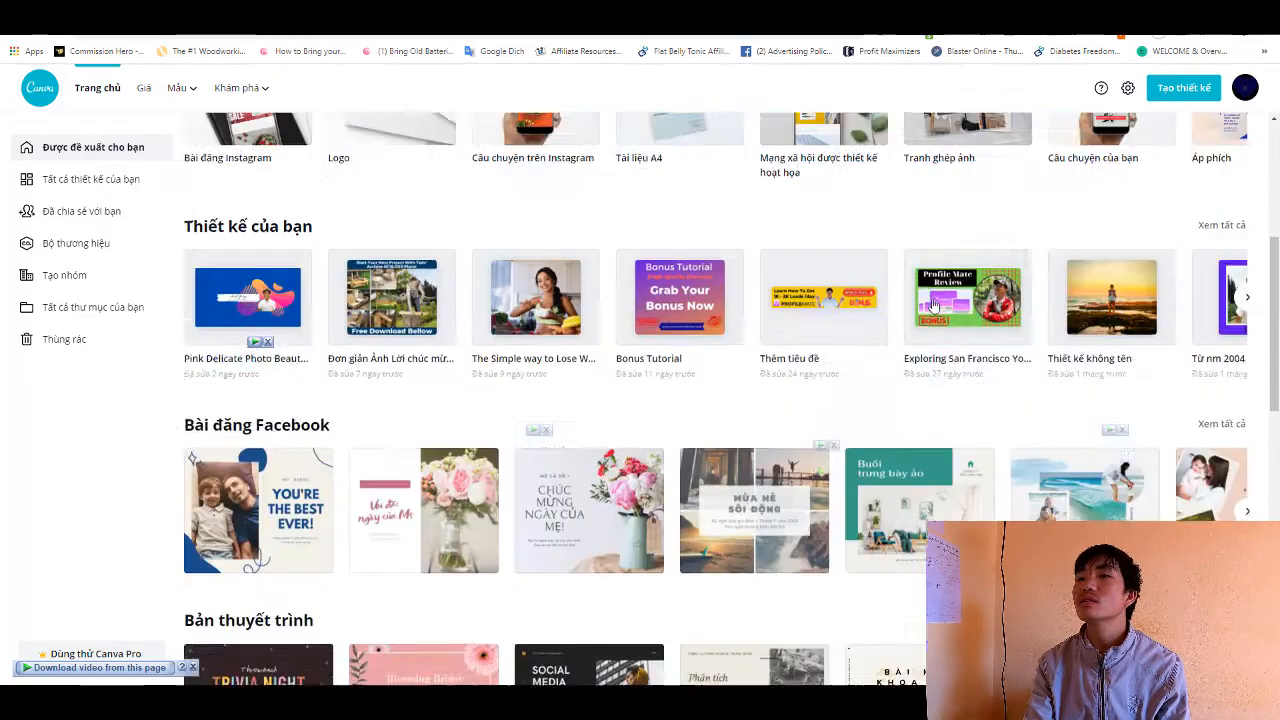
- Set the account language to English (US) in the account settings and save the change
click(1135, 90)
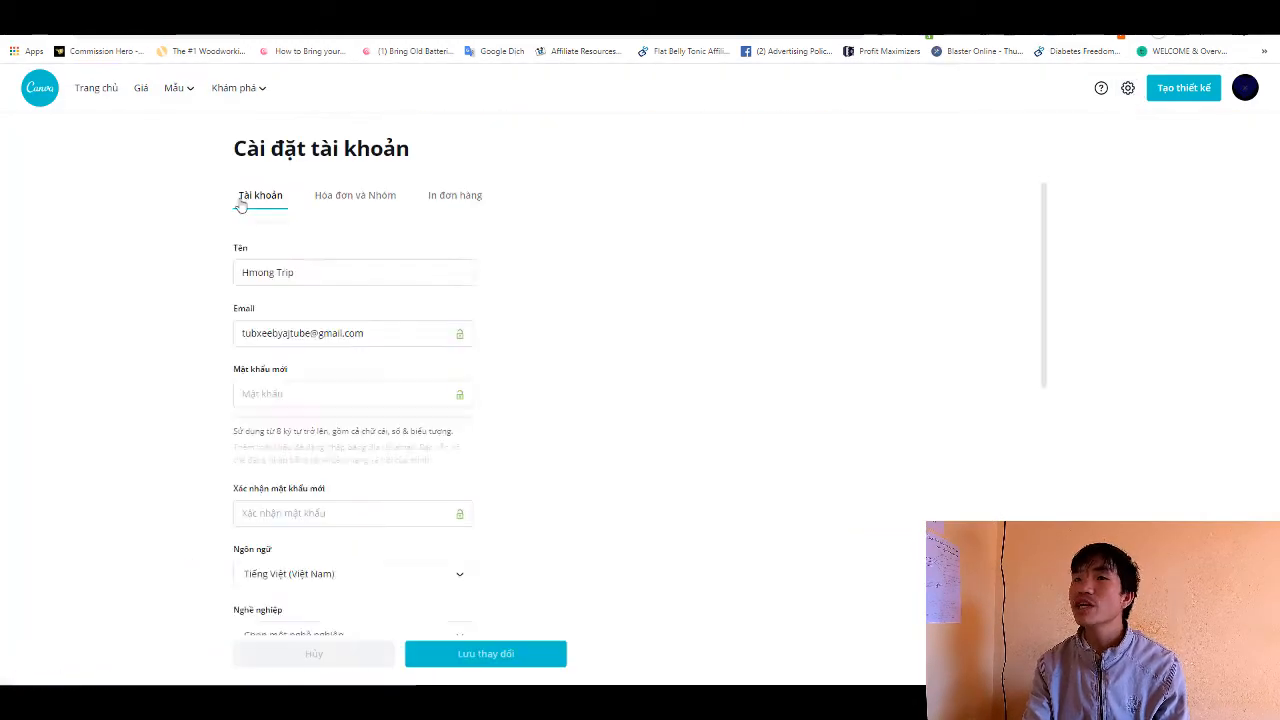
scroll(340, 433, down, 2)
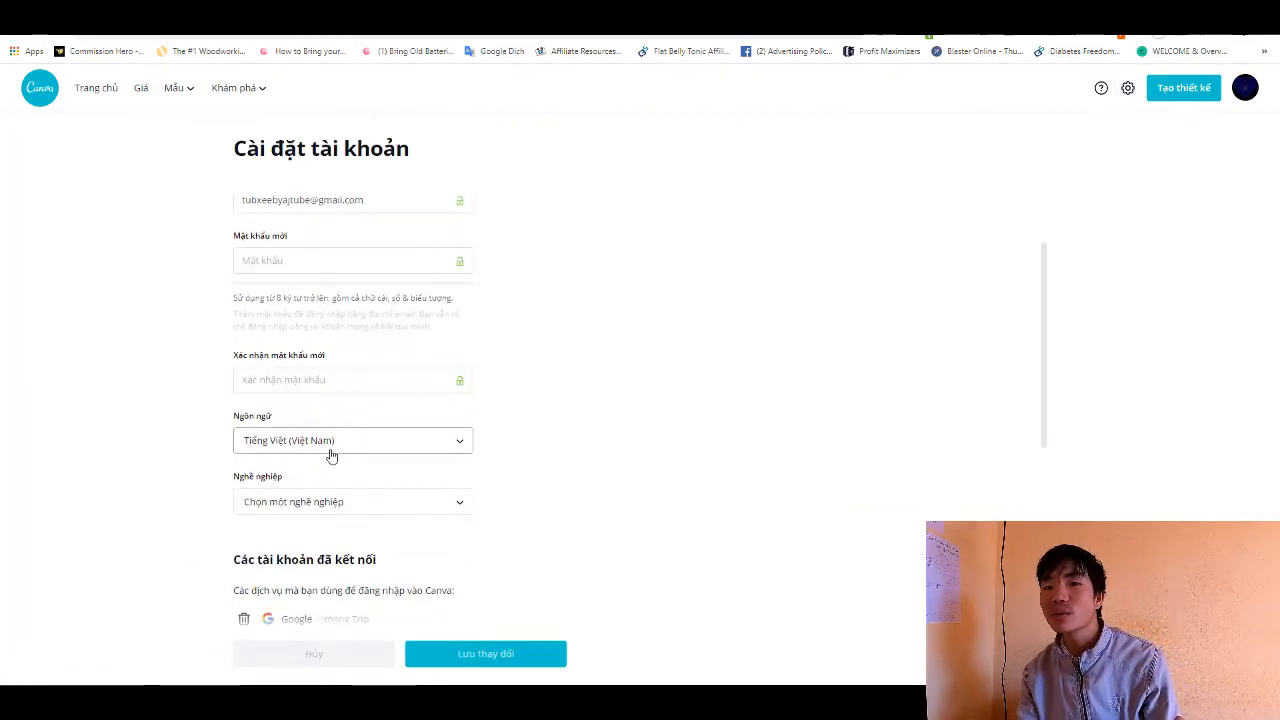
click(332, 456)
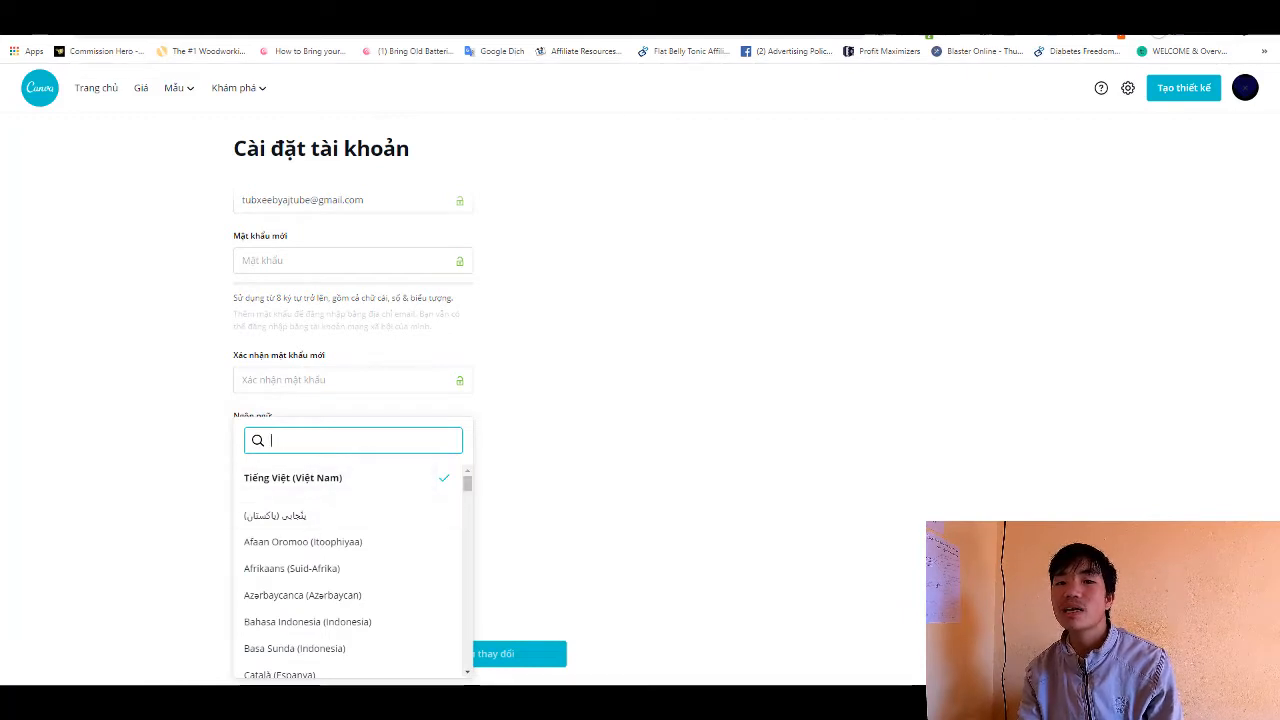
scroll(310, 598, down, 2)
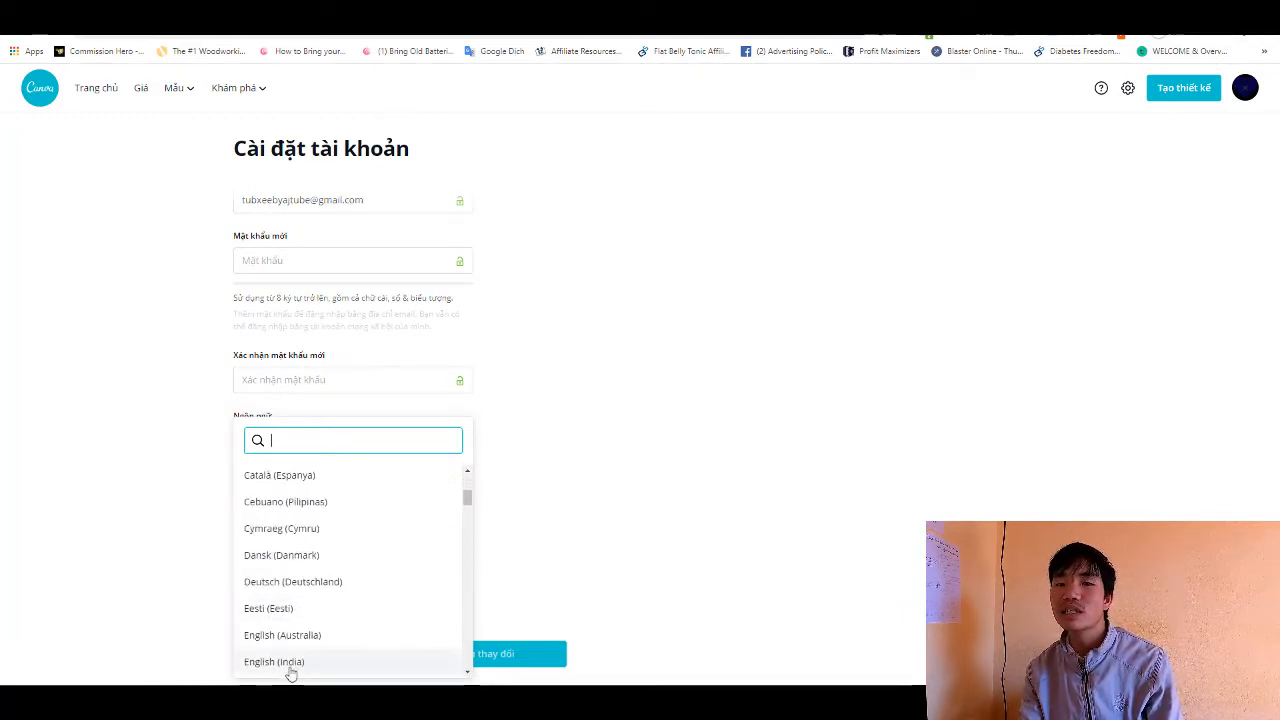
scroll(280, 635, down, 1)
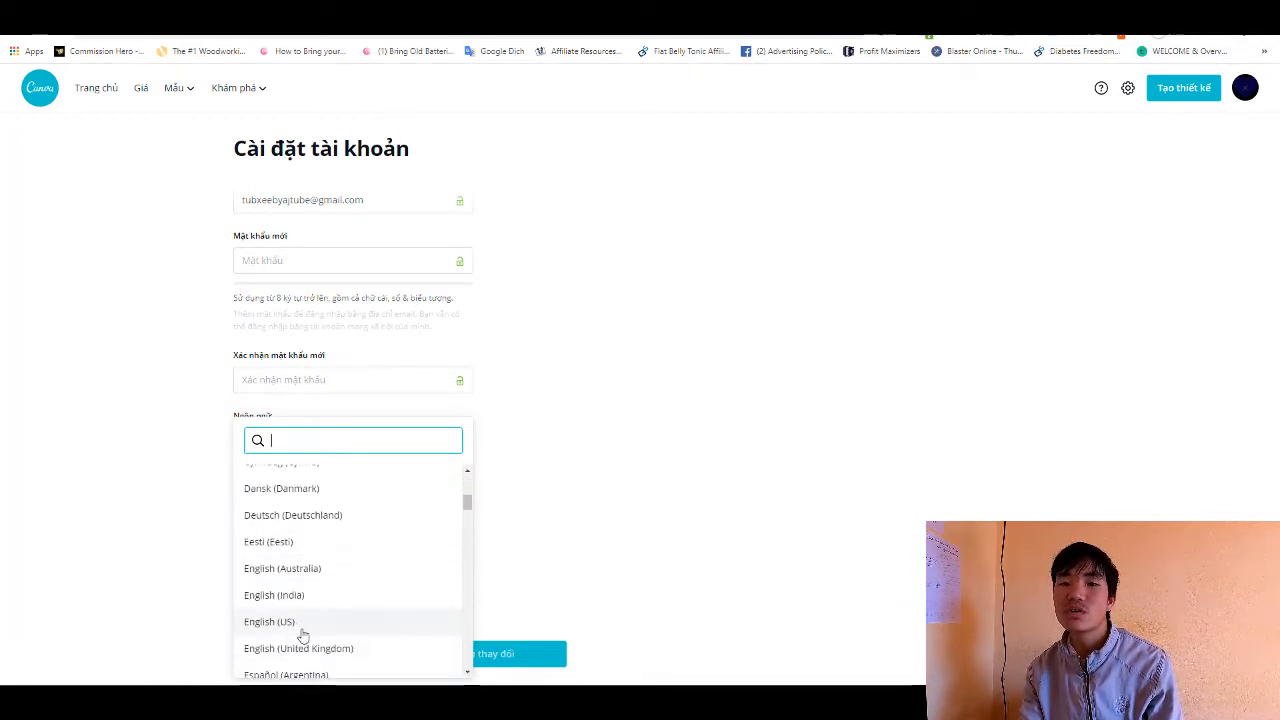
click(290, 624)
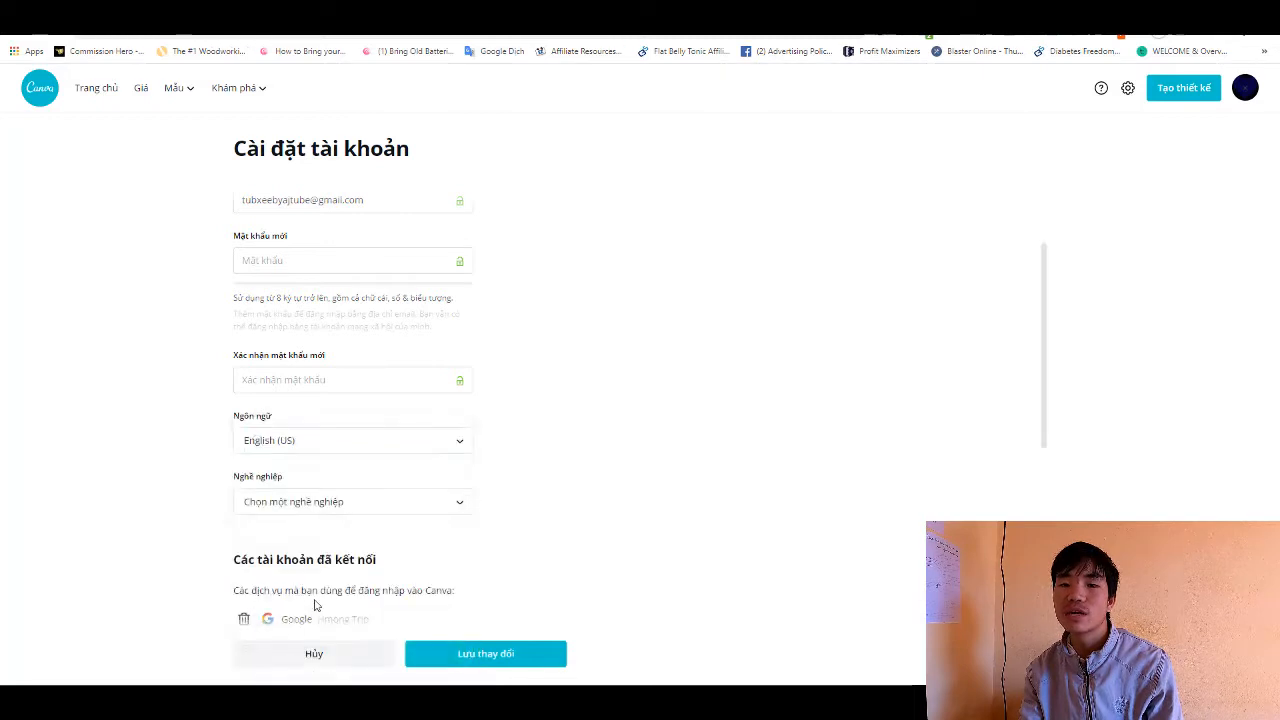
click(495, 659)
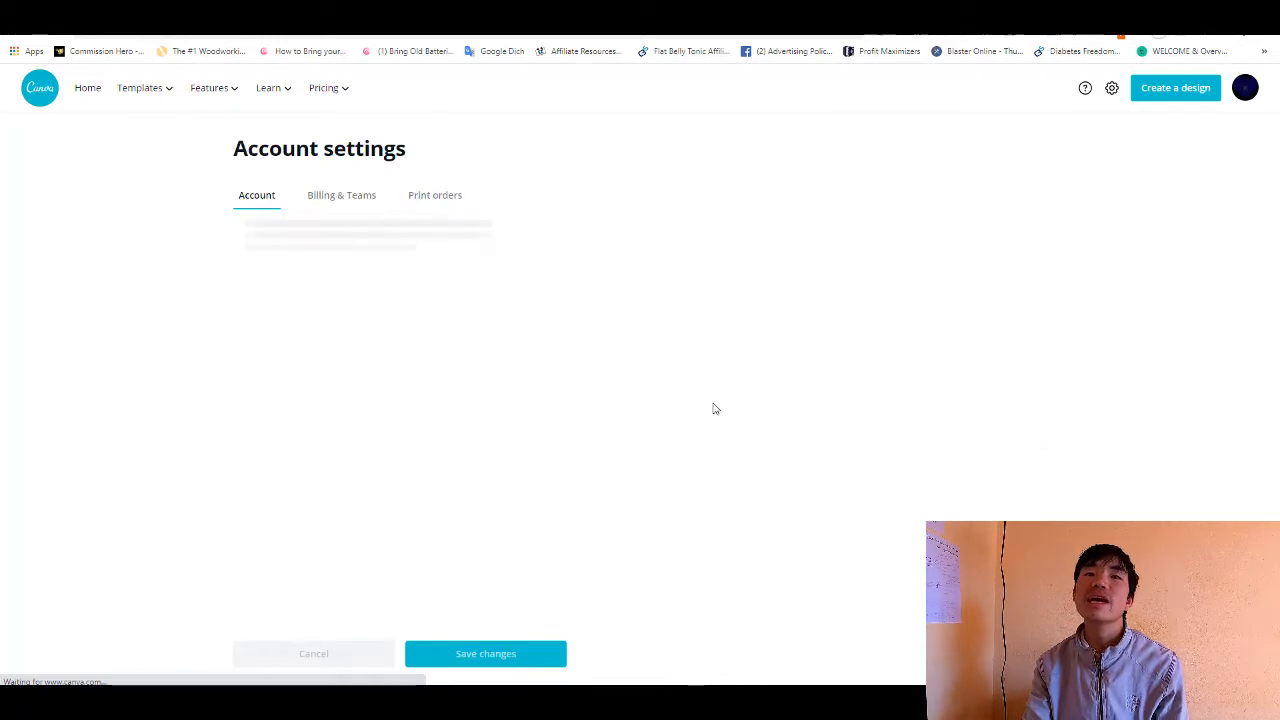
- Return to the home page, search designs for "thu" and open the suggested YouTube Thumbnail templates
click(87, 90)
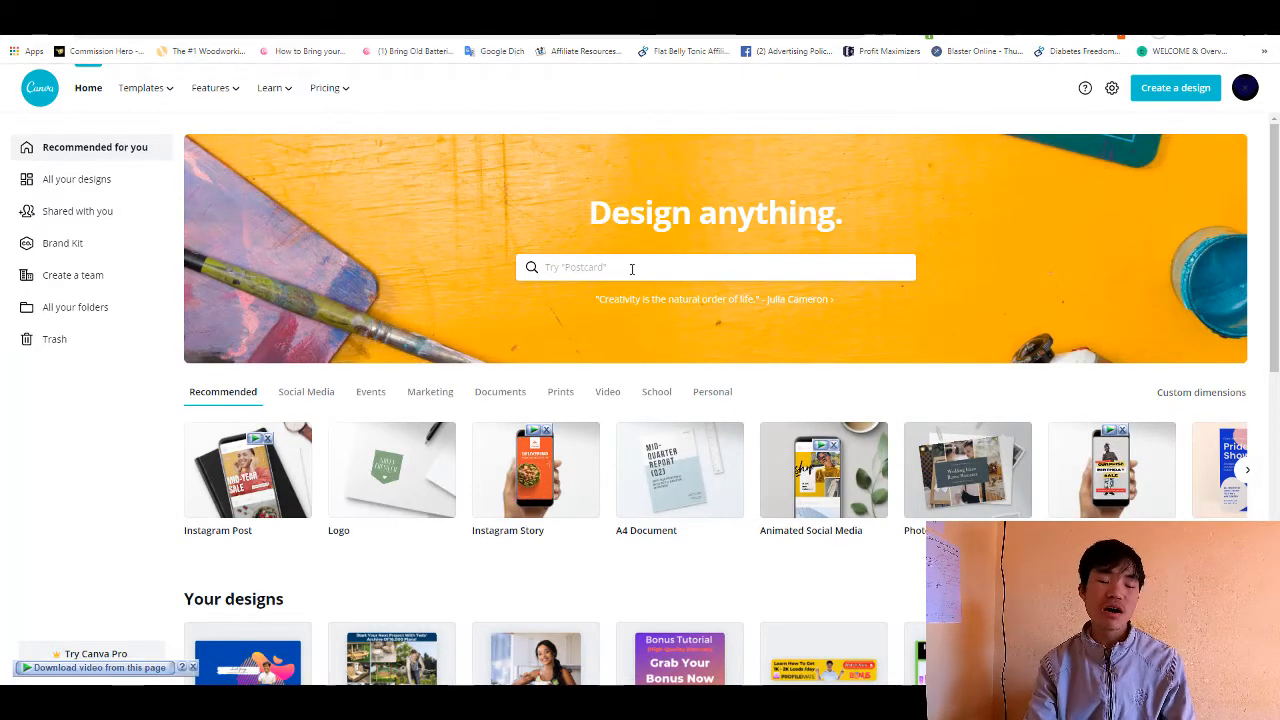
text(th)
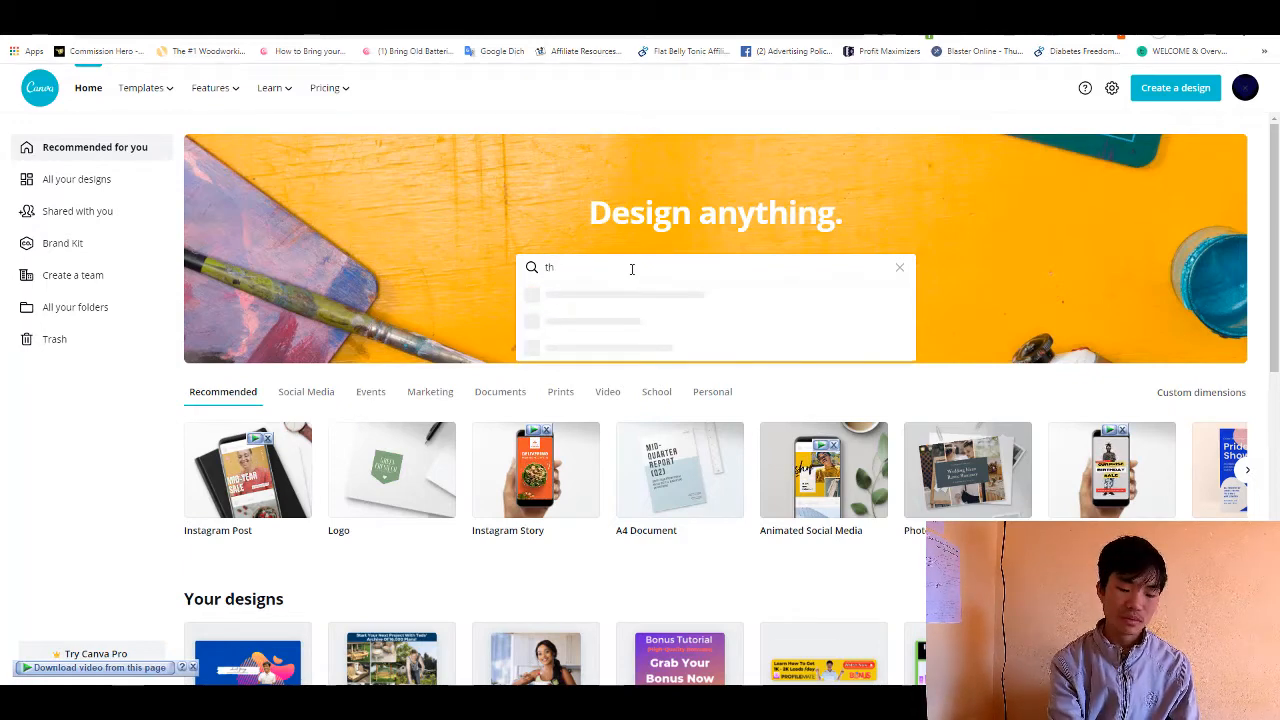
text(ou)
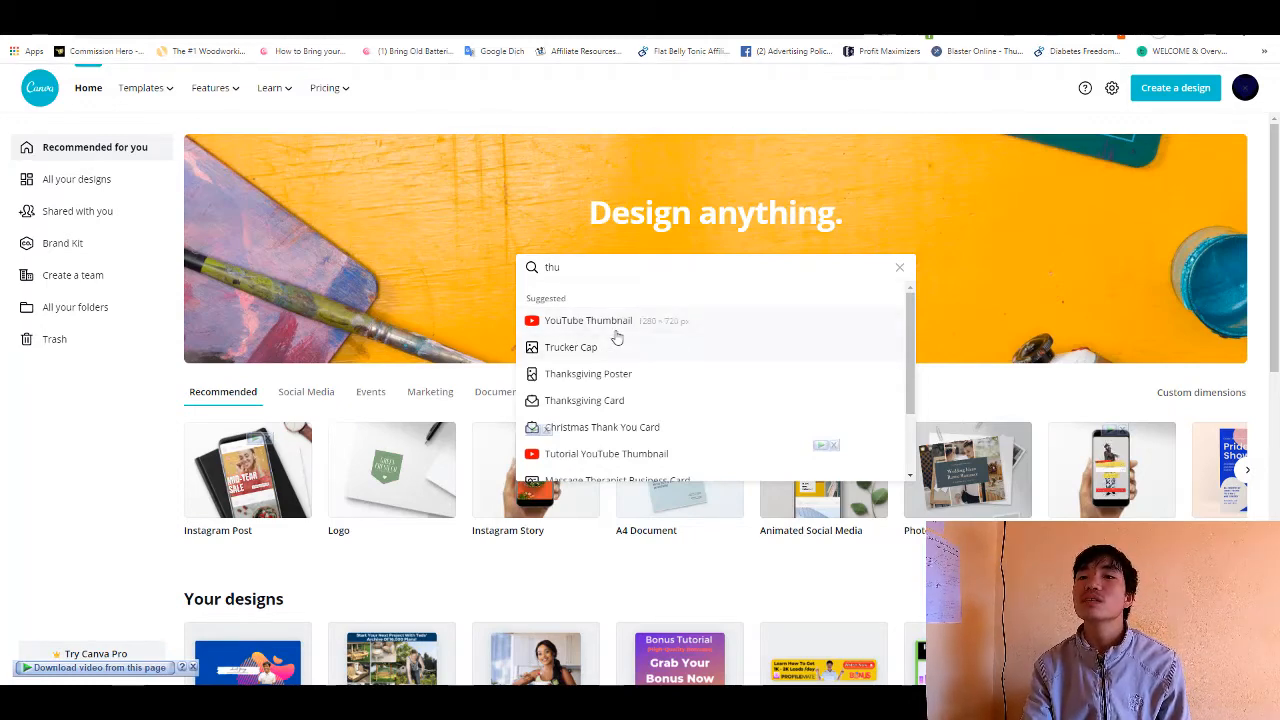
click(613, 325)
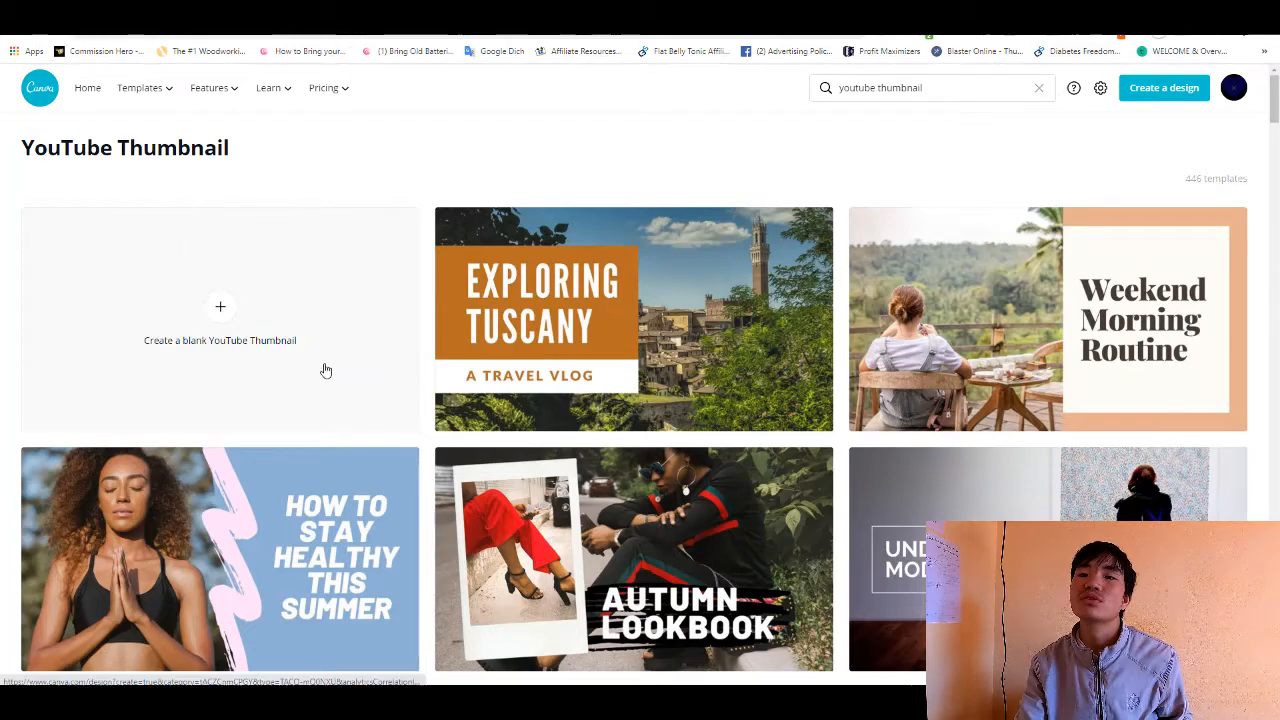
- Examine the available YouTube Thumbnail templates and the option to create a blank thumbnail
scroll(326, 368, down, 2)
scroll(330, 365, down, 5)
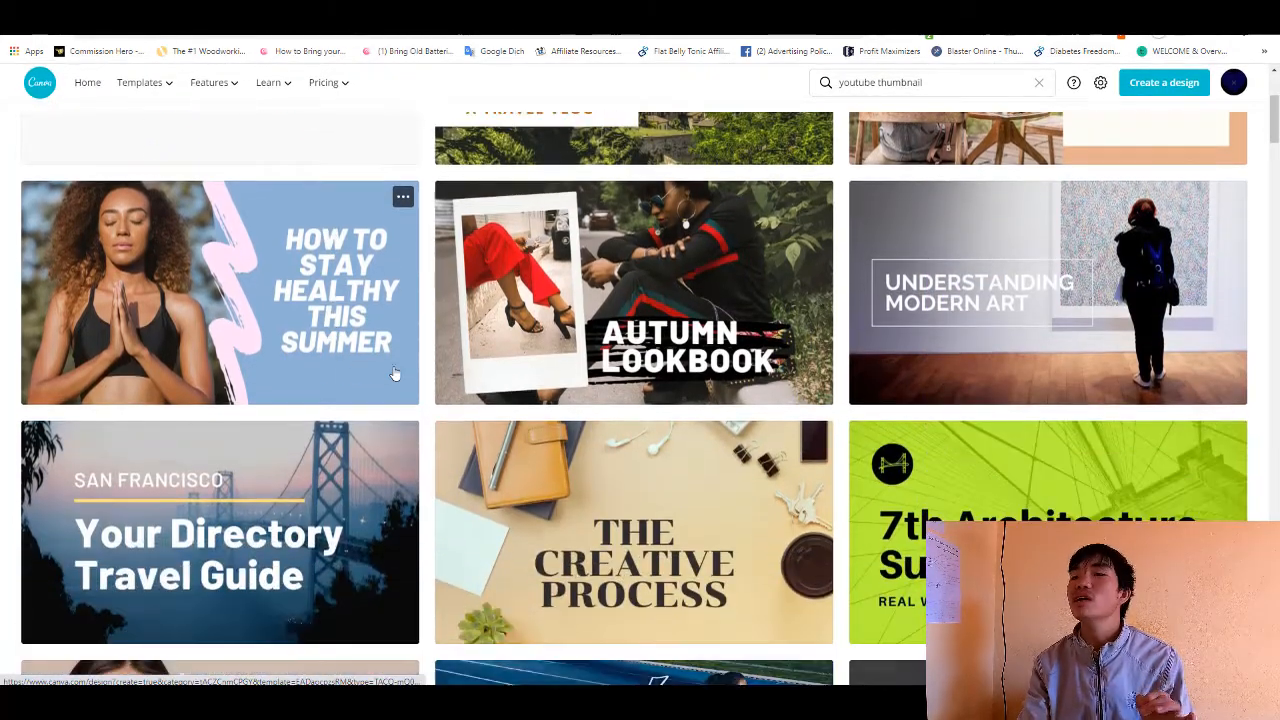
scroll(650, 428, down, 2)
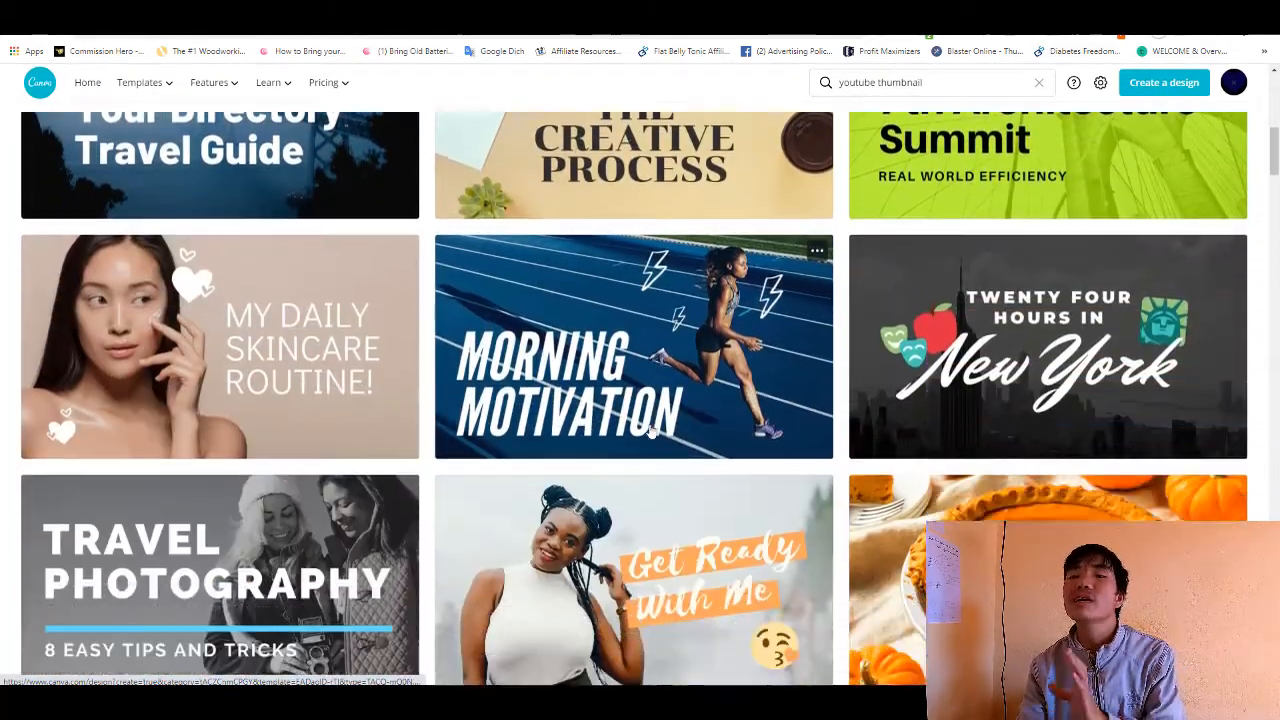
scroll(663, 380, down, 4)
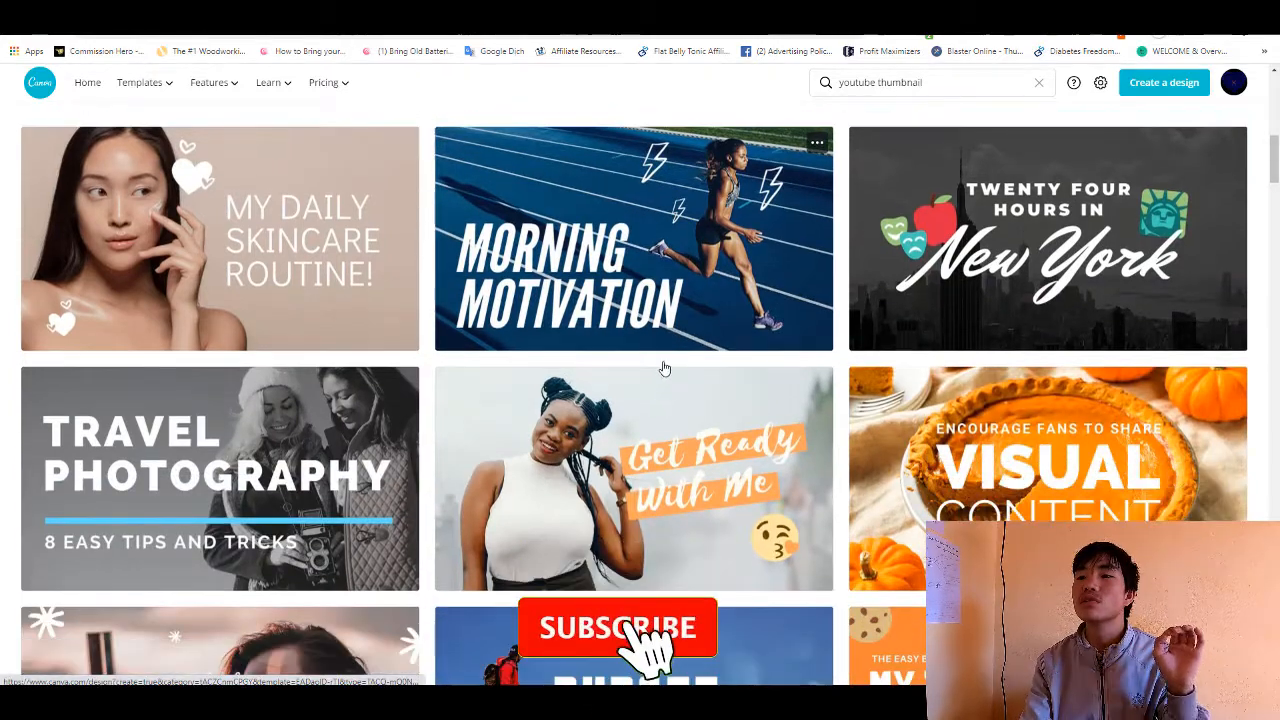
scroll(650, 385, down, 3)
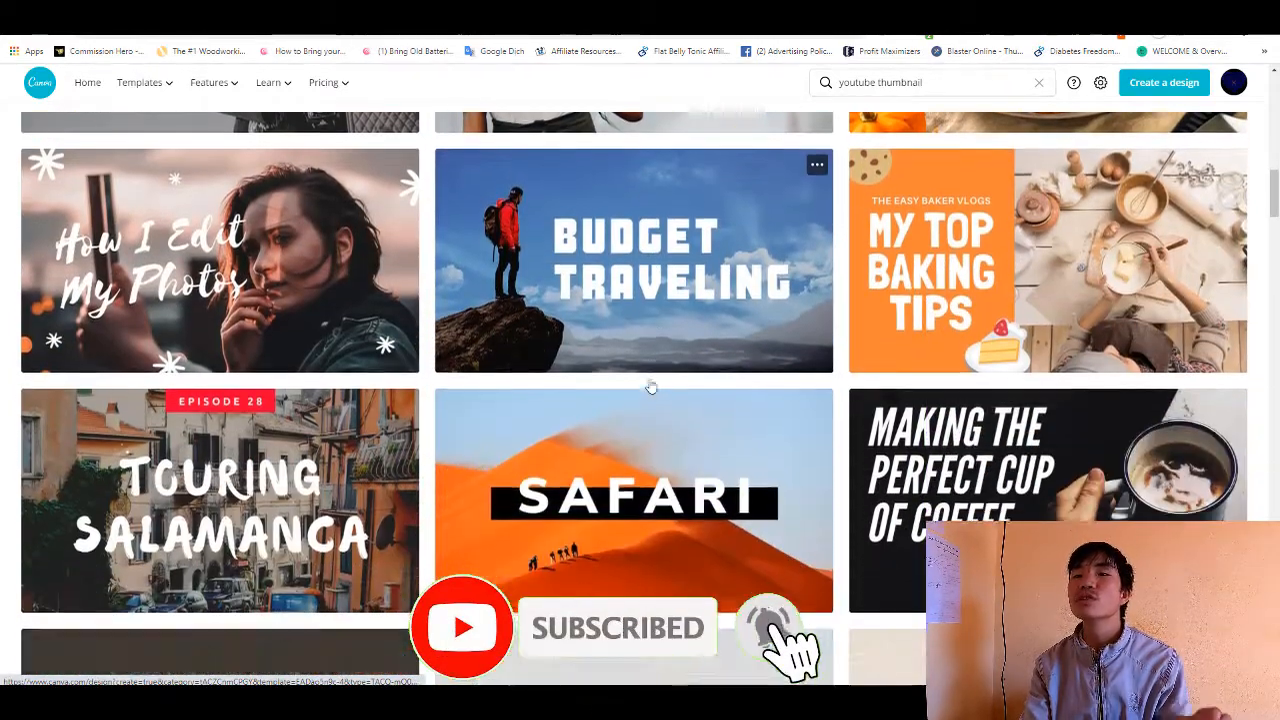
scroll(601, 394, up, 3)
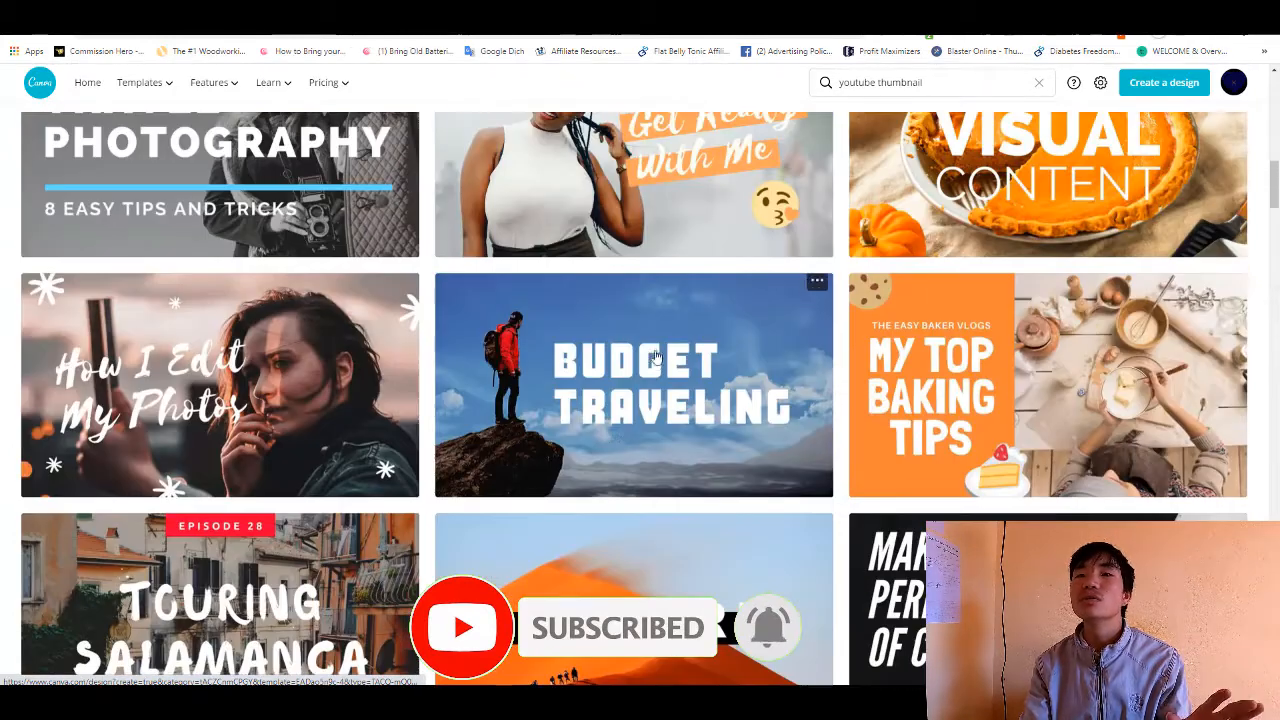
scroll(640, 380, down, 6)
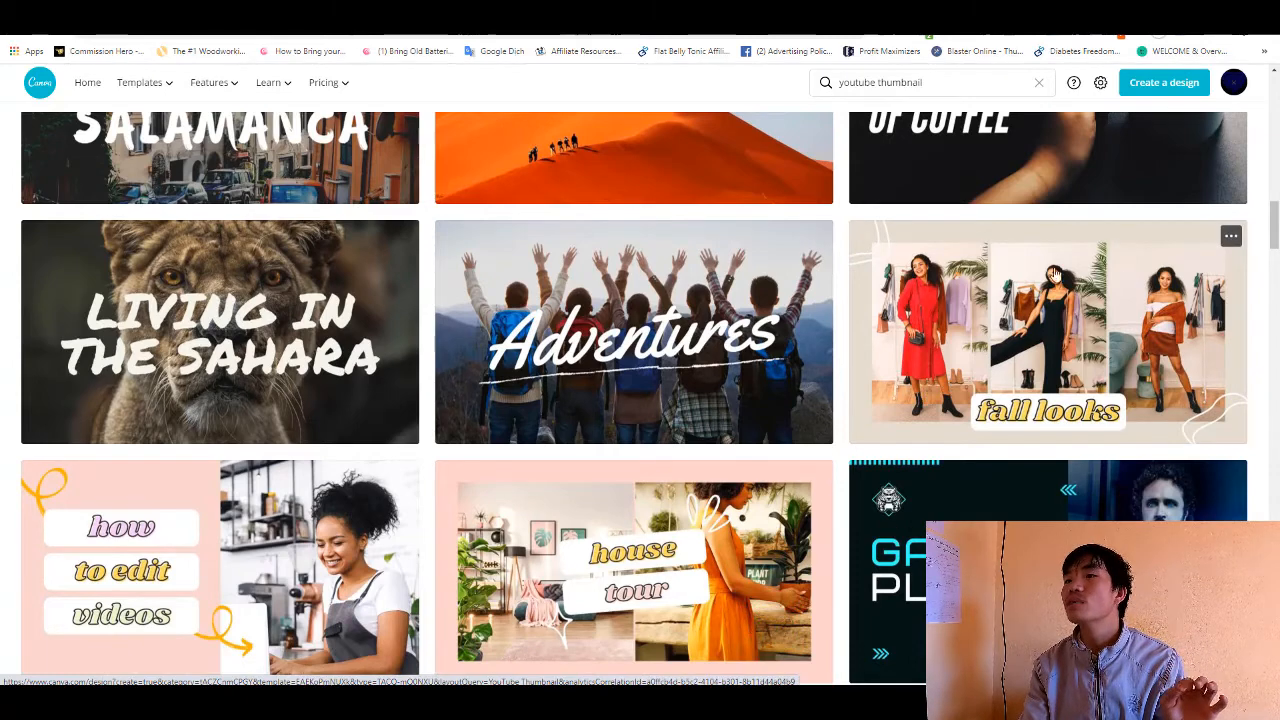
scroll(407, 390, down, 4)
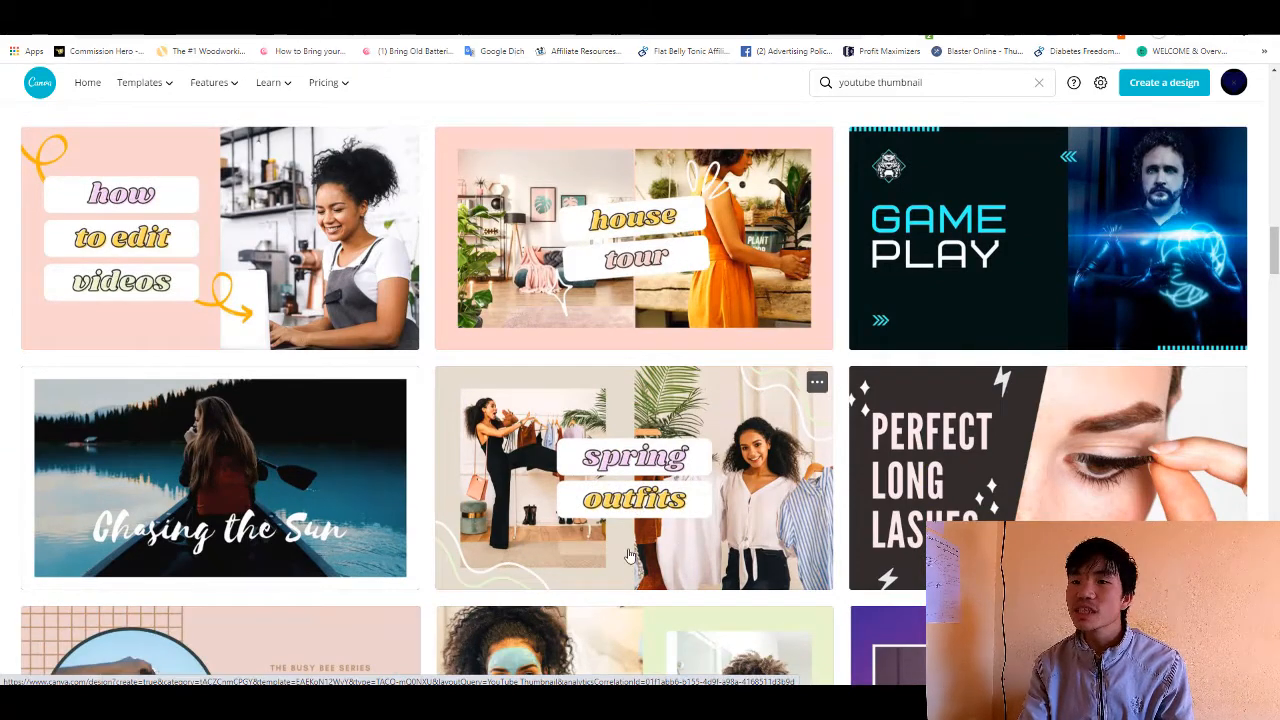
scroll(630, 555, up, 3)
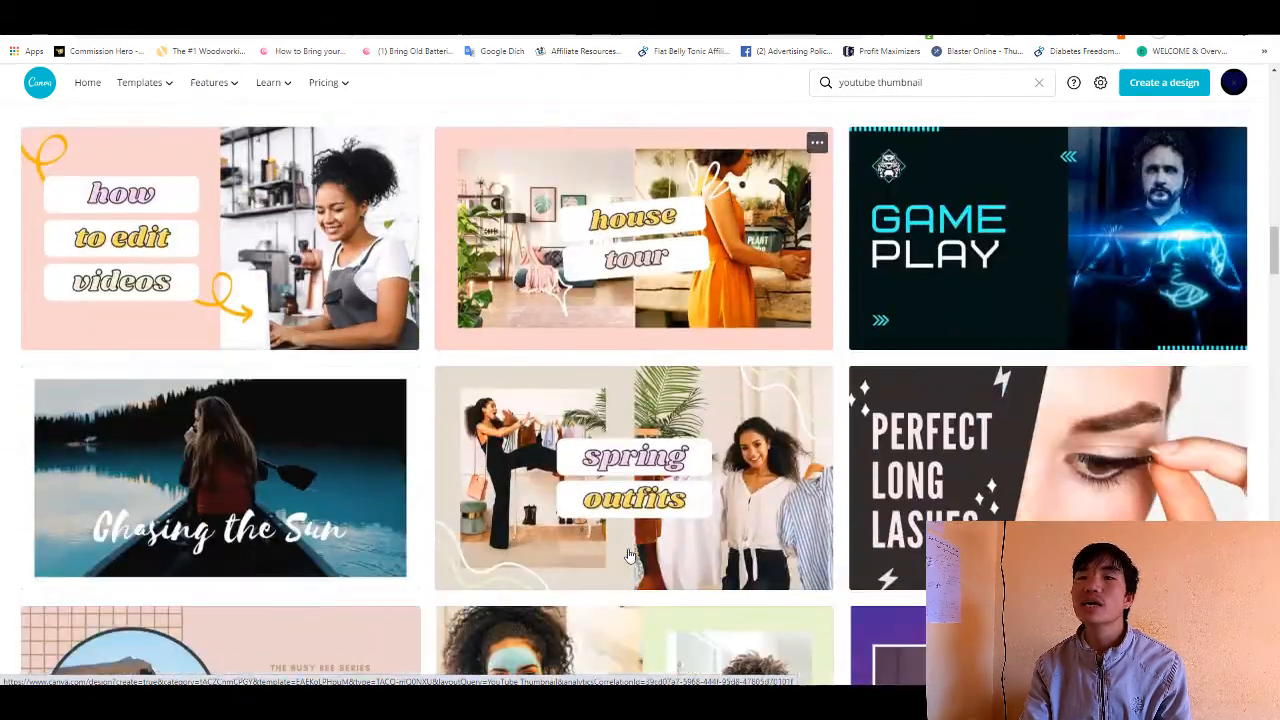
scroll(630, 555, down, 3)
scroll(618, 420, down, 2)
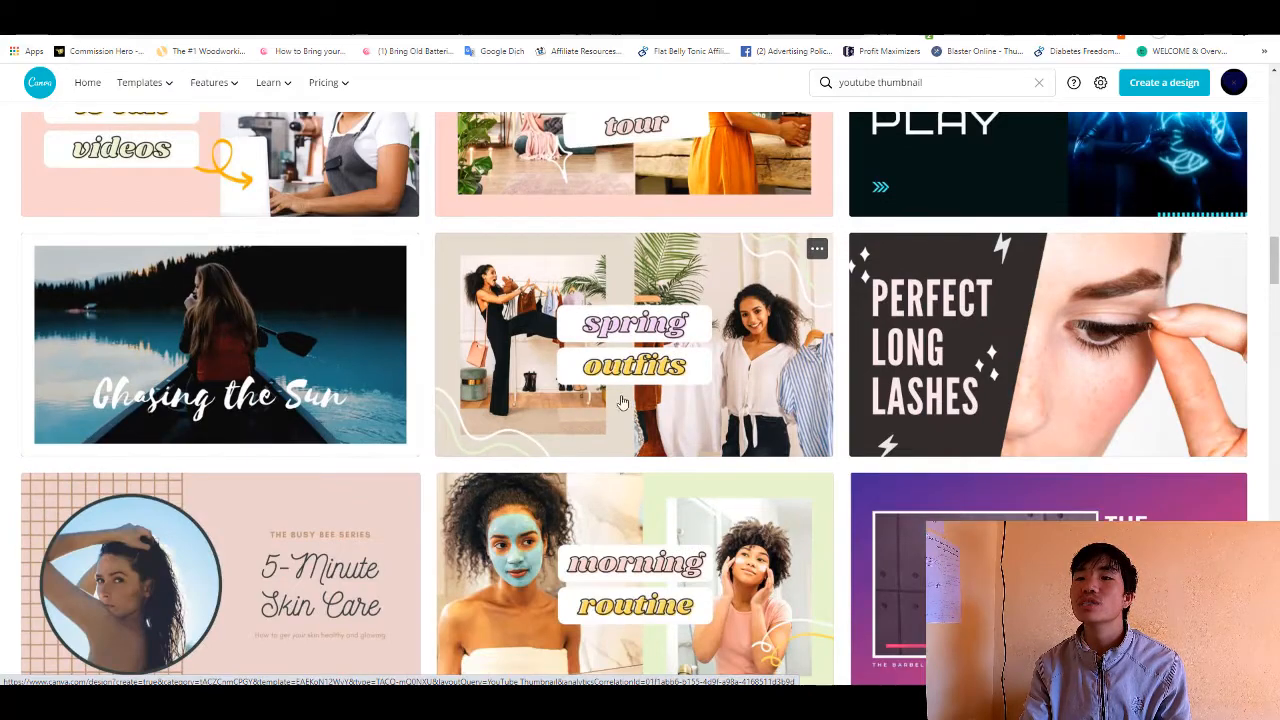
scroll(537, 405, up, 20)
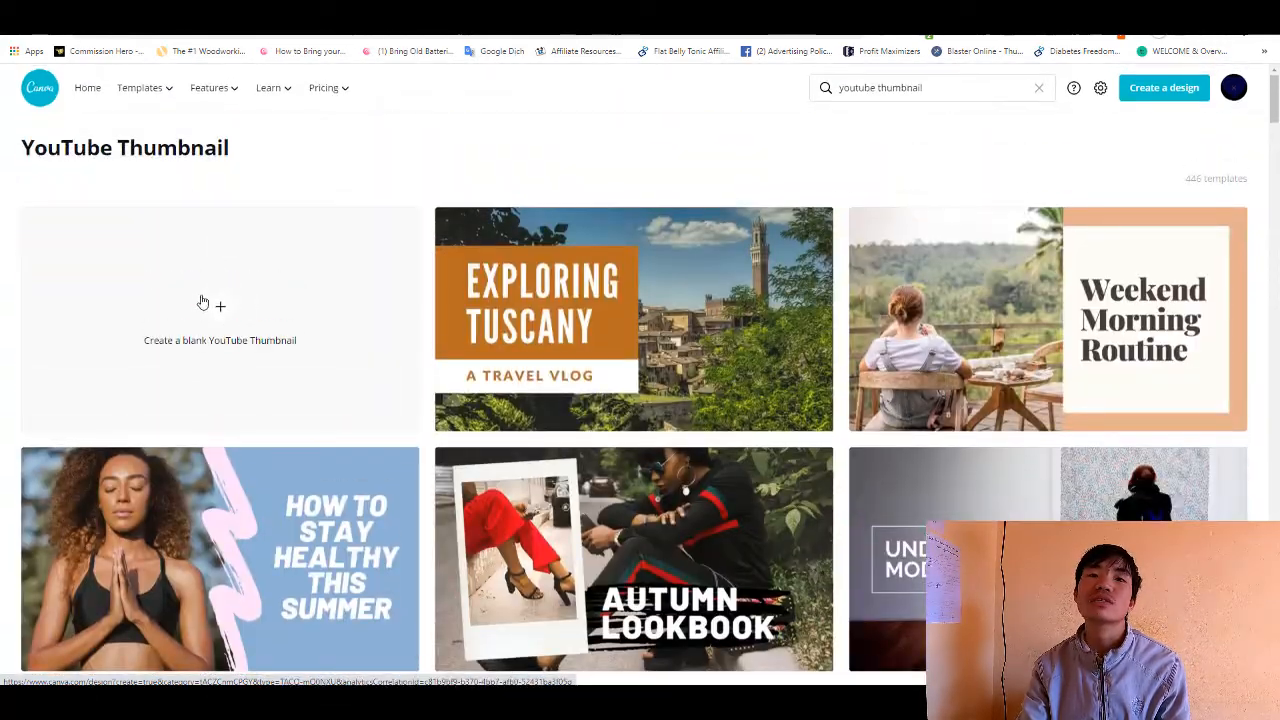
- Open the "spring outfits" YouTube Thumbnail template in the design editor
scroll(325, 313, down, 15)
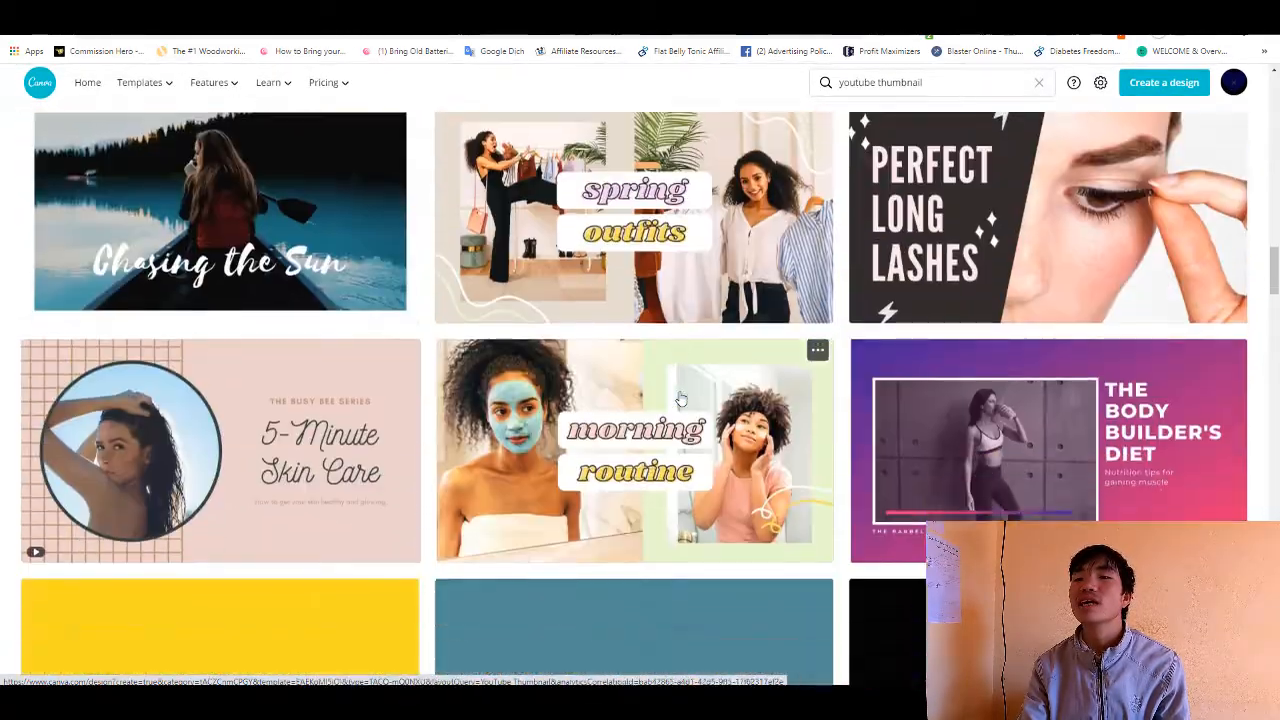
scroll(680, 399, up, 1)
click(761, 313)
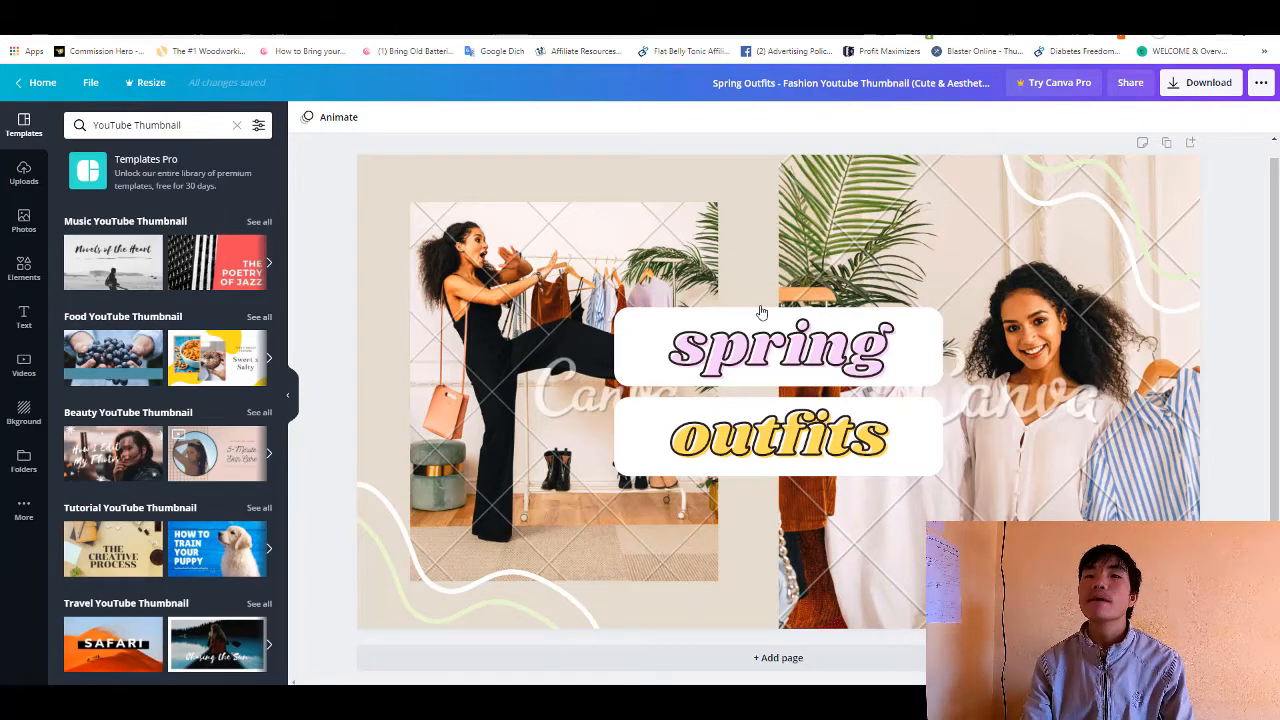
- Delete the large photo of the smiling woman beside the clothes rack together with its empty picture frame
click(822, 192)
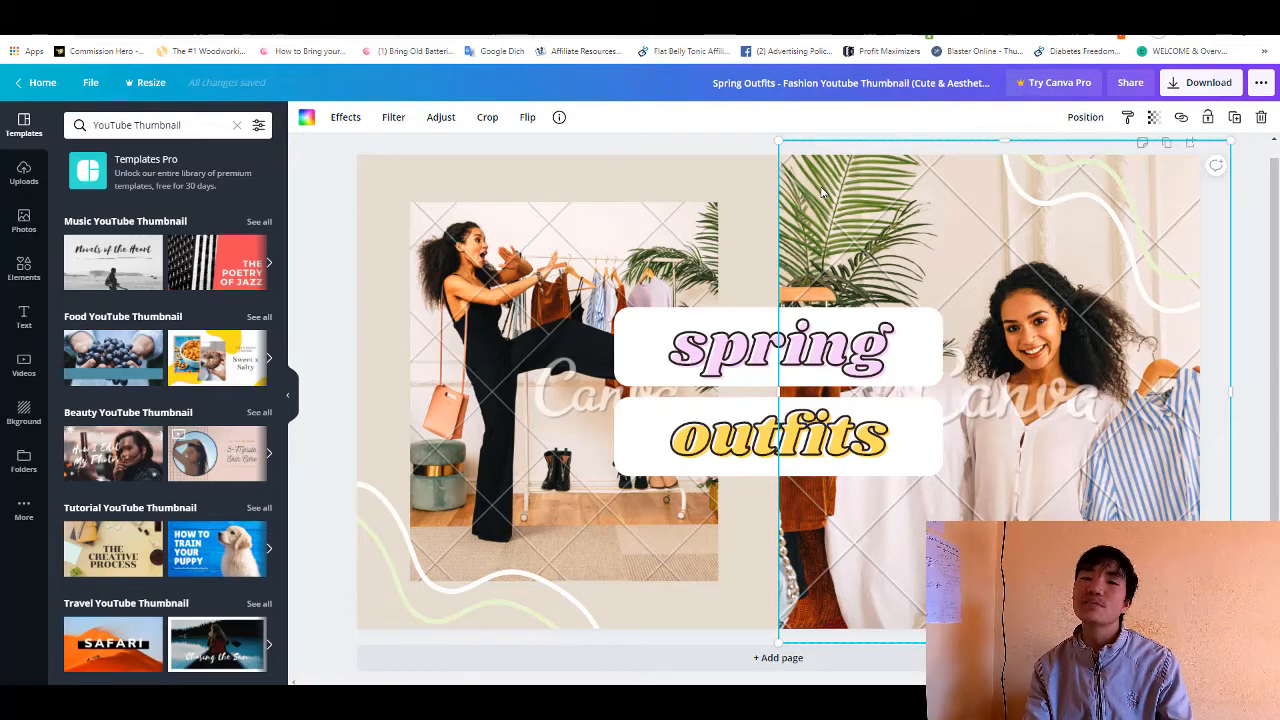
key(Delete)
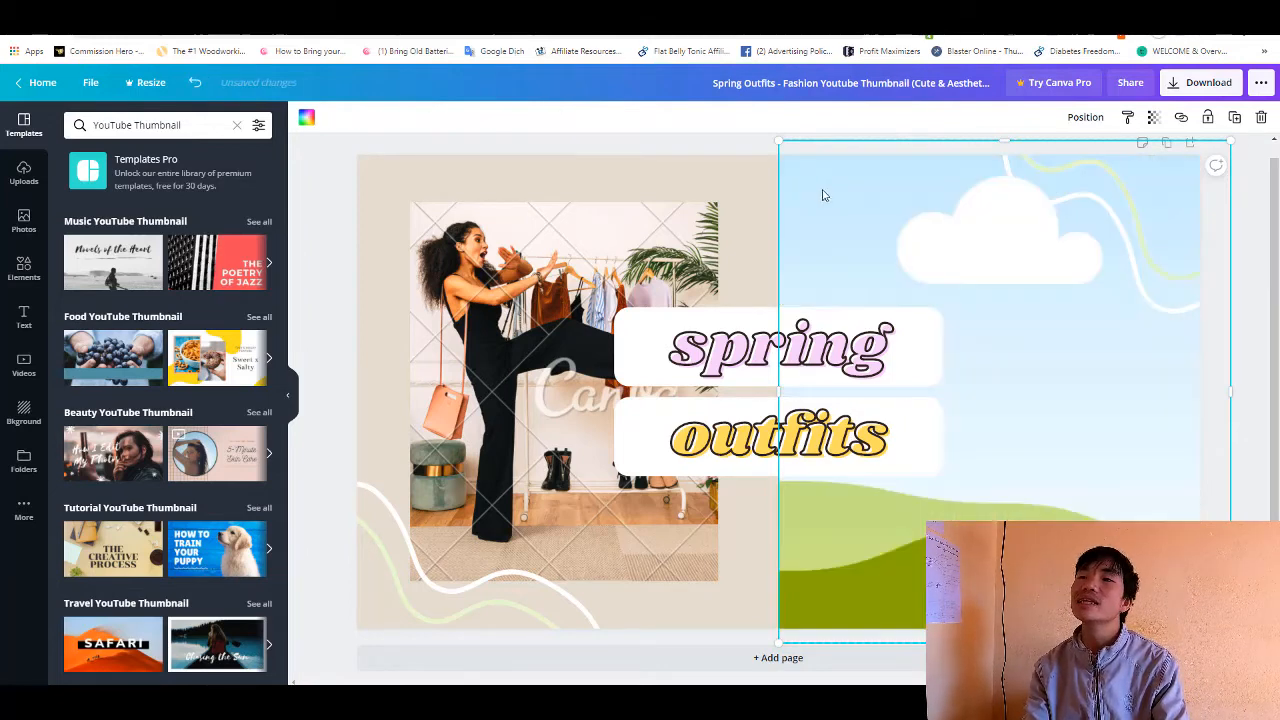
key(Delete)
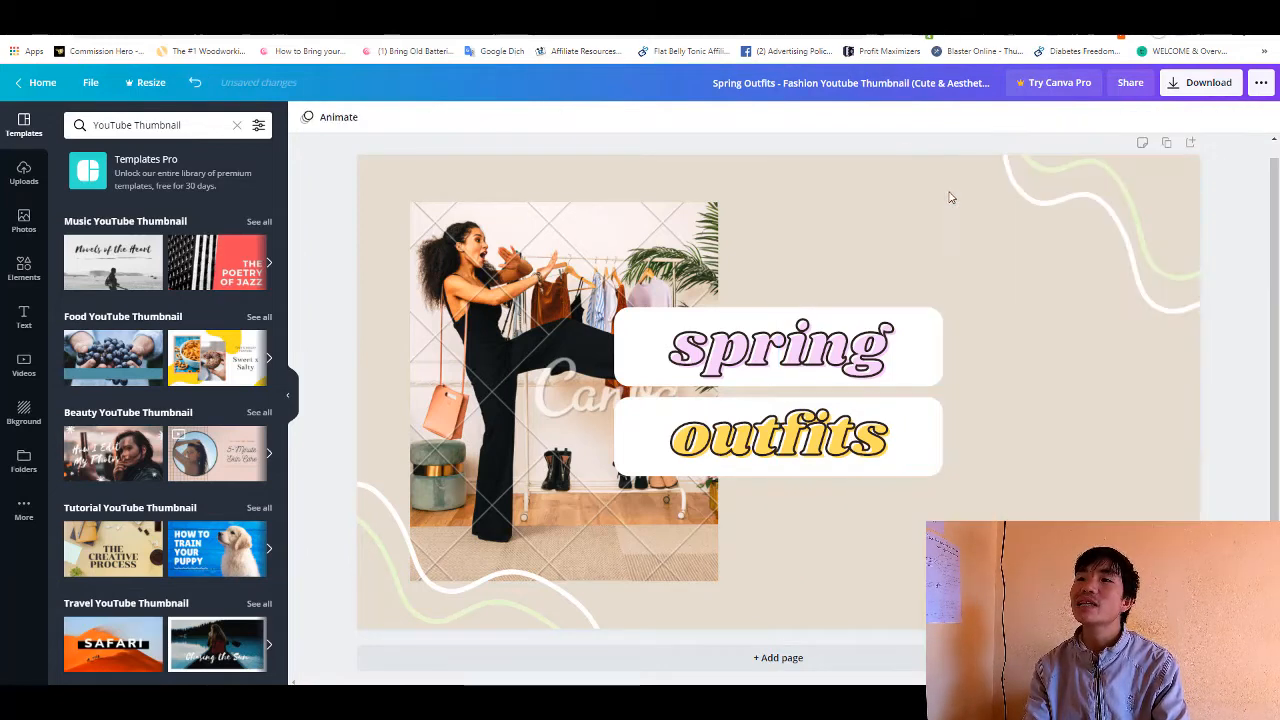
- Check the download options for the design while it still contains the premium photo of the kicking woman
click(510, 278)
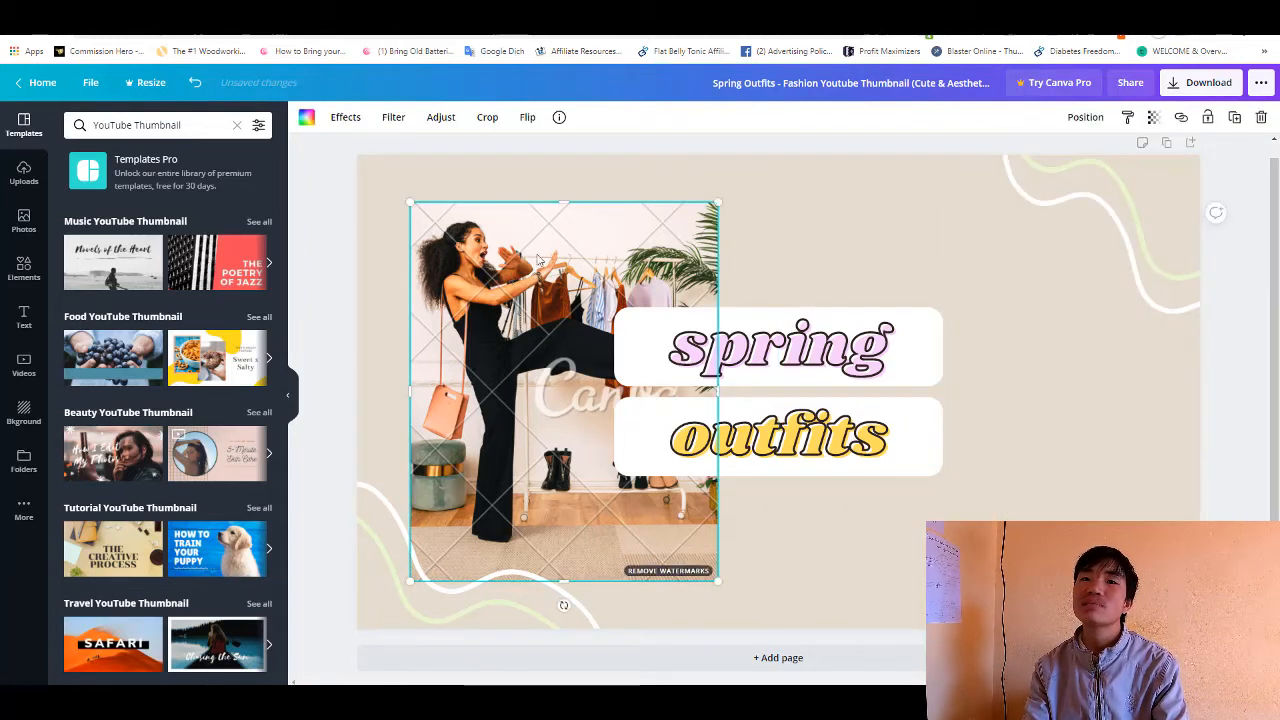
click(1188, 86)
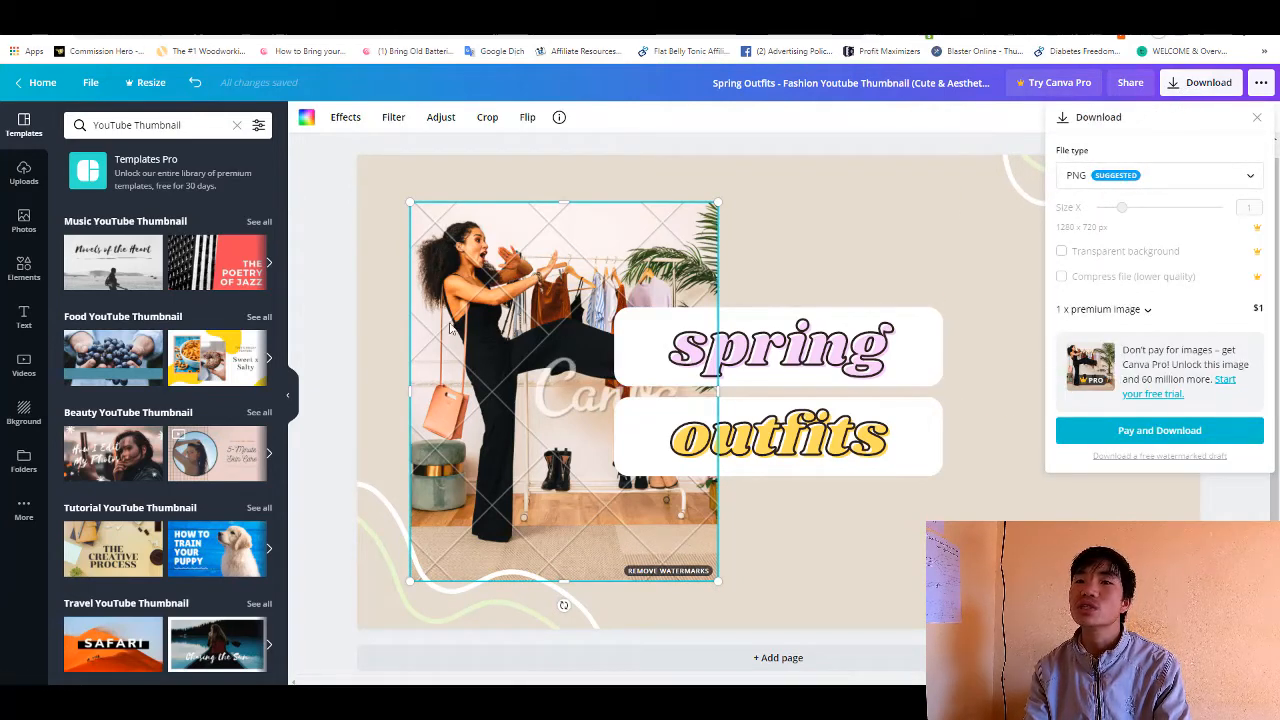
click(974, 209)
click(838, 214)
- Delete the remaining photo of the kicking woman together with its picture frame
click(580, 259)
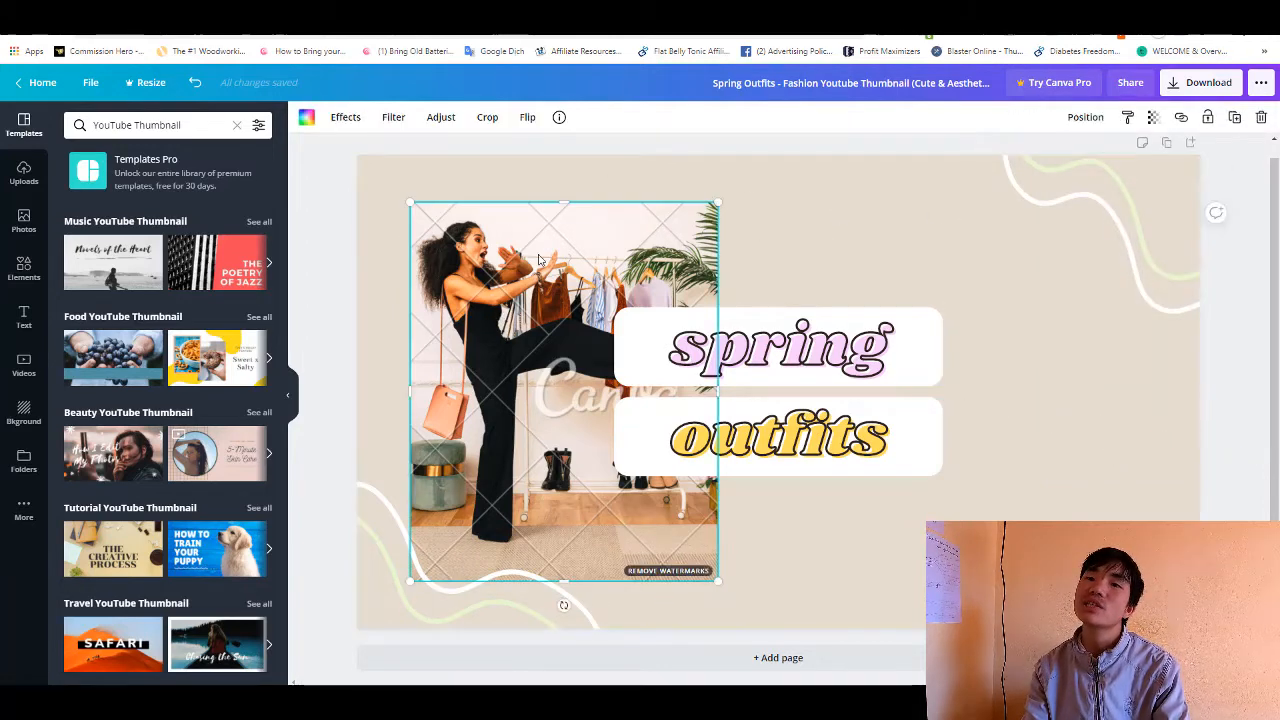
key(Delete)
key(Delete)
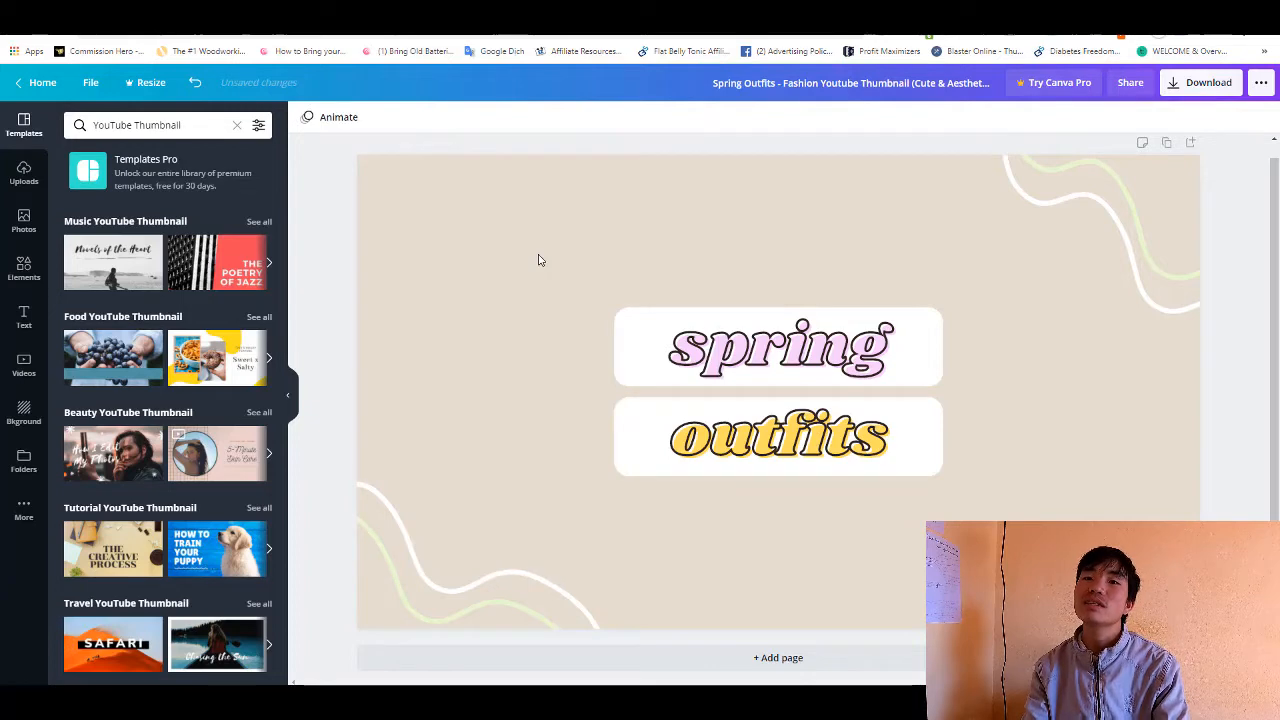
click(538, 260)
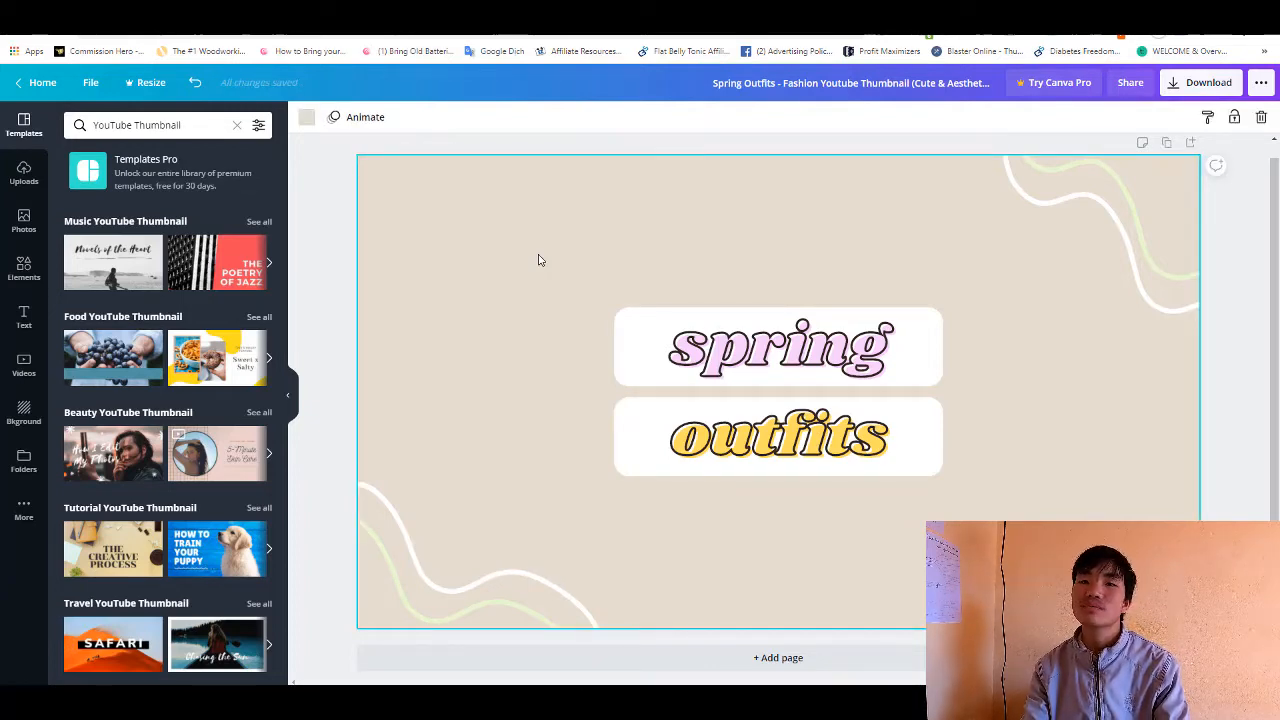
right_click(538, 260)
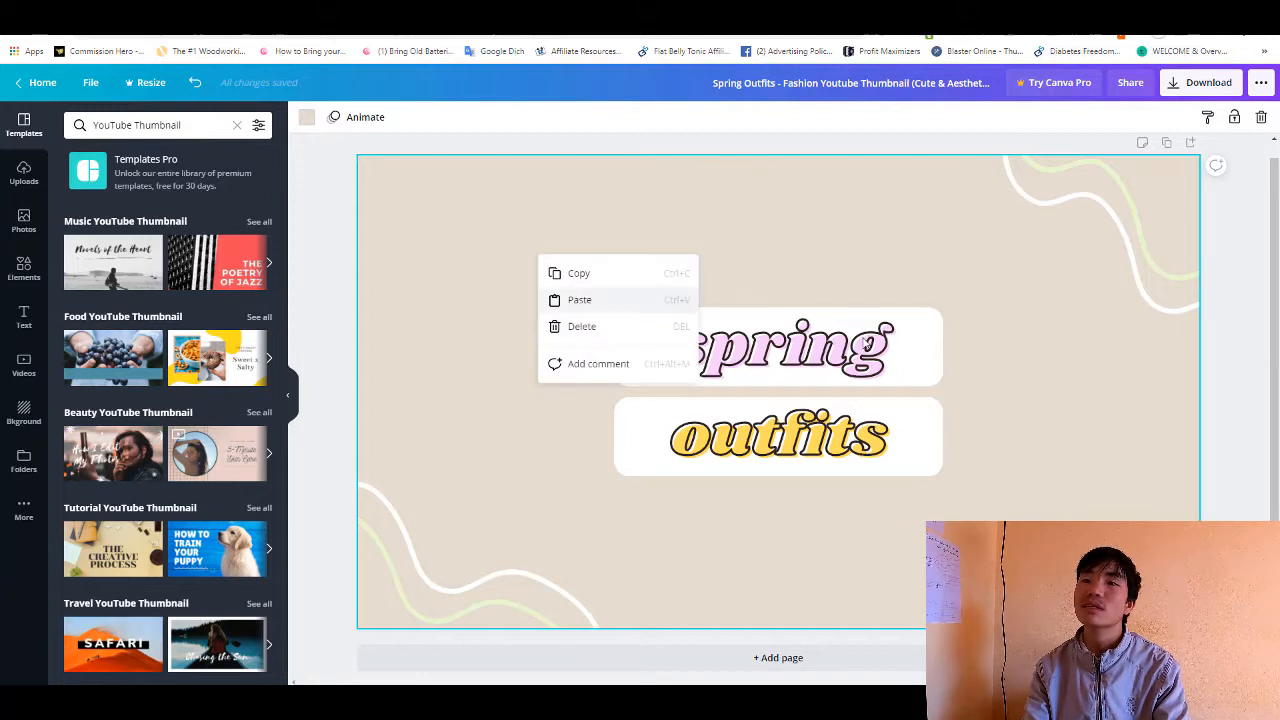
click(860, 345)
right_click(864, 342)
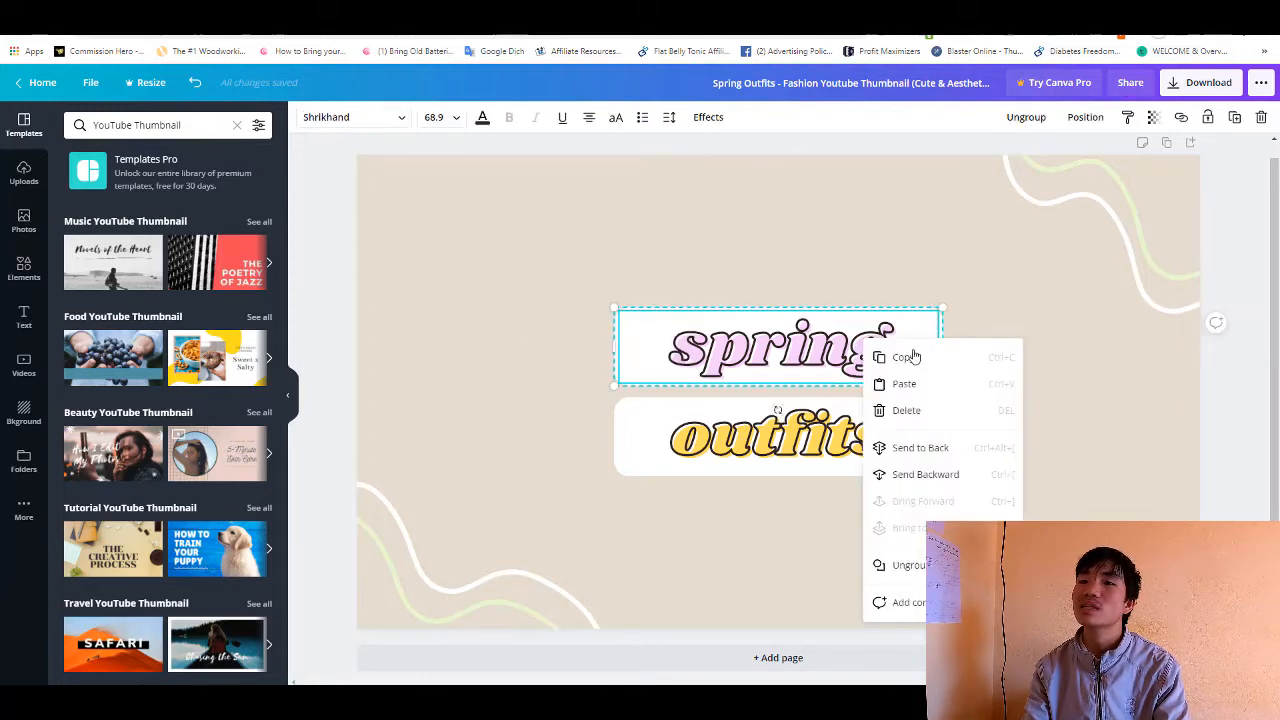
- Change the page background from the default colors to the dark violet swatch
click(670, 185)
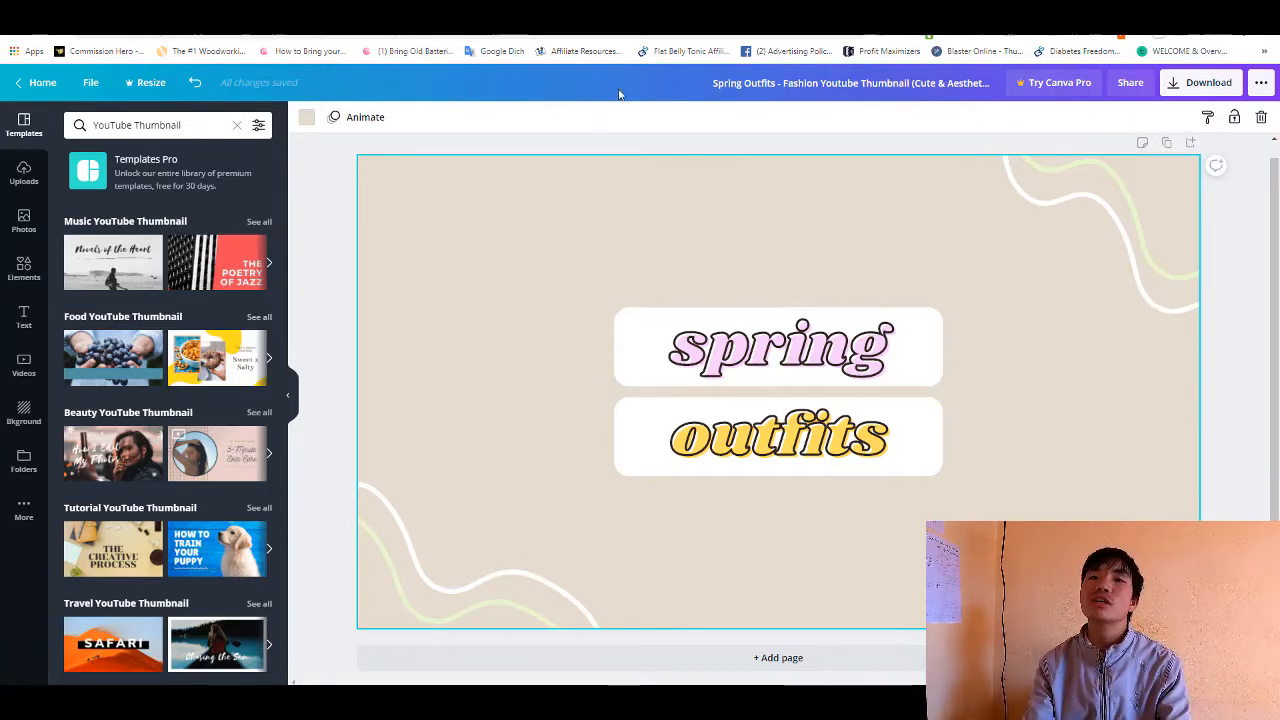
click(307, 118)
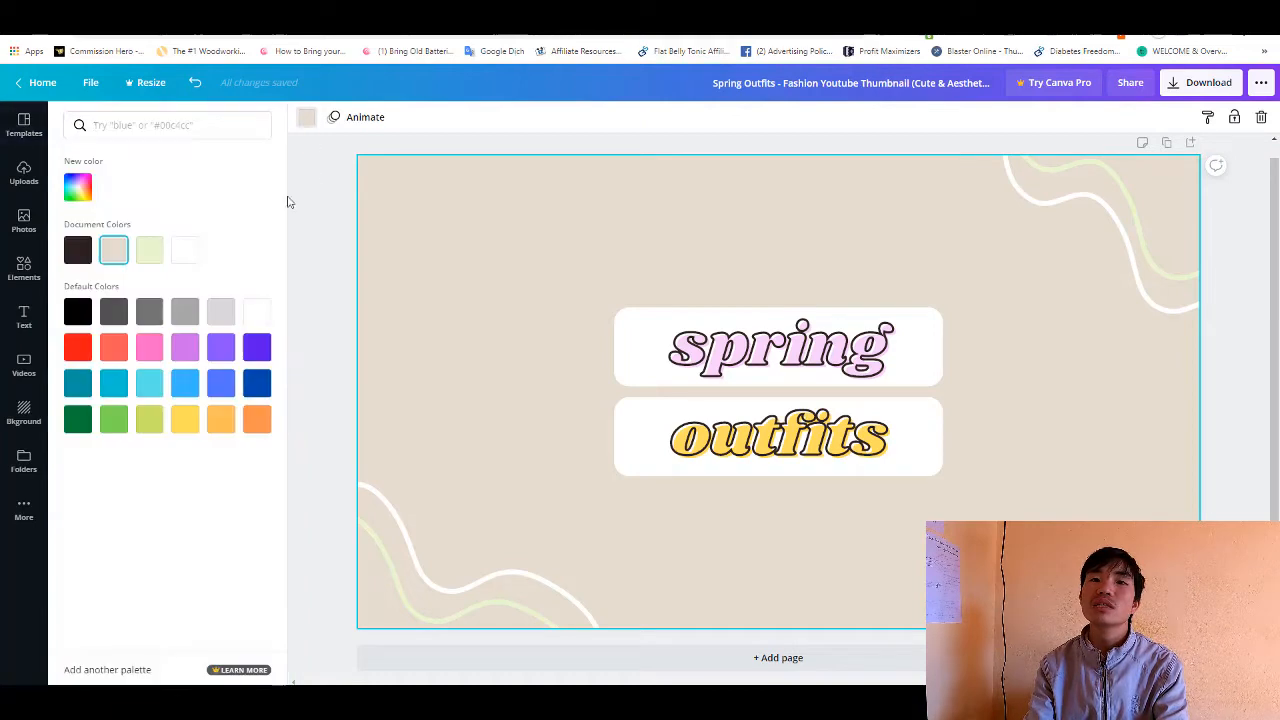
click(256, 347)
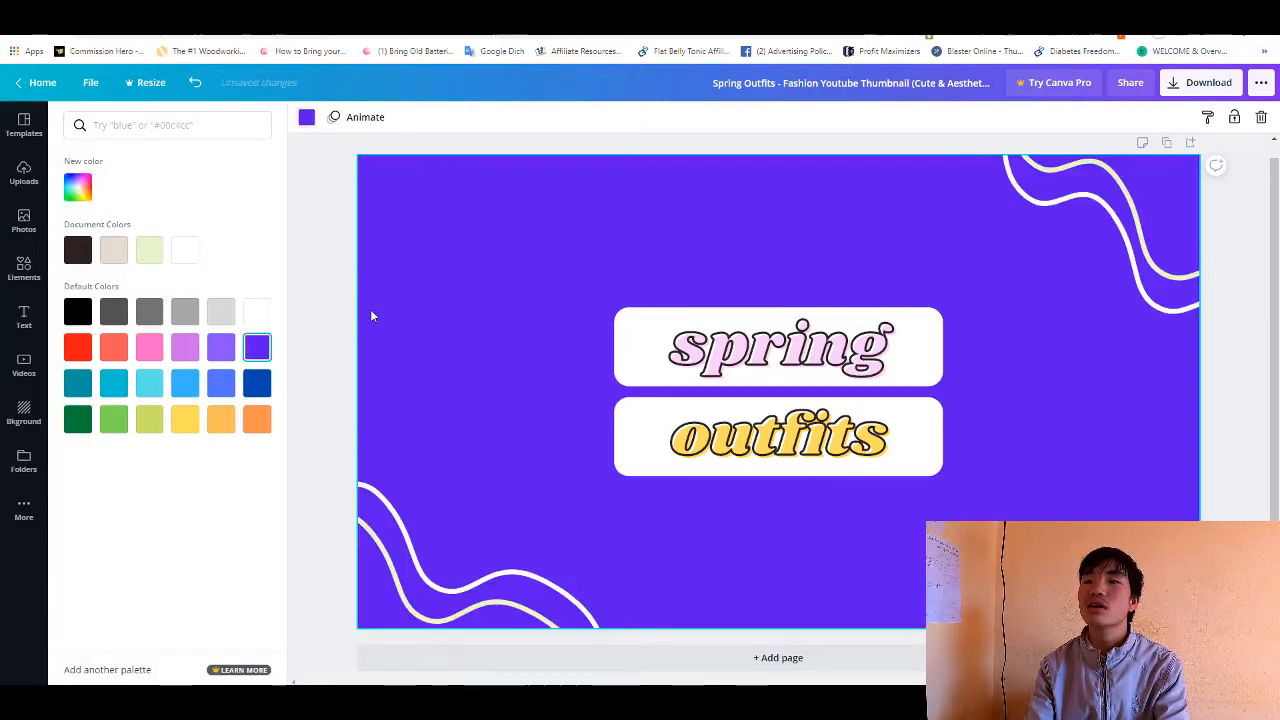
click(1012, 312)
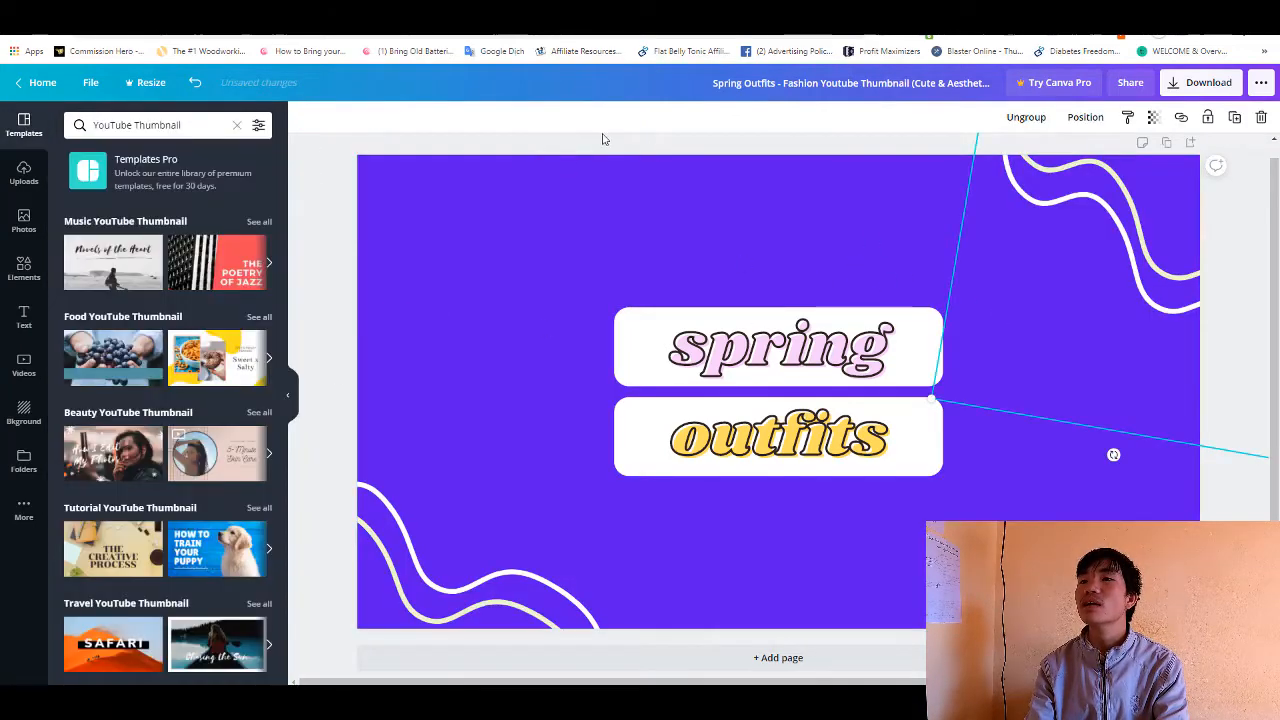
click(703, 222)
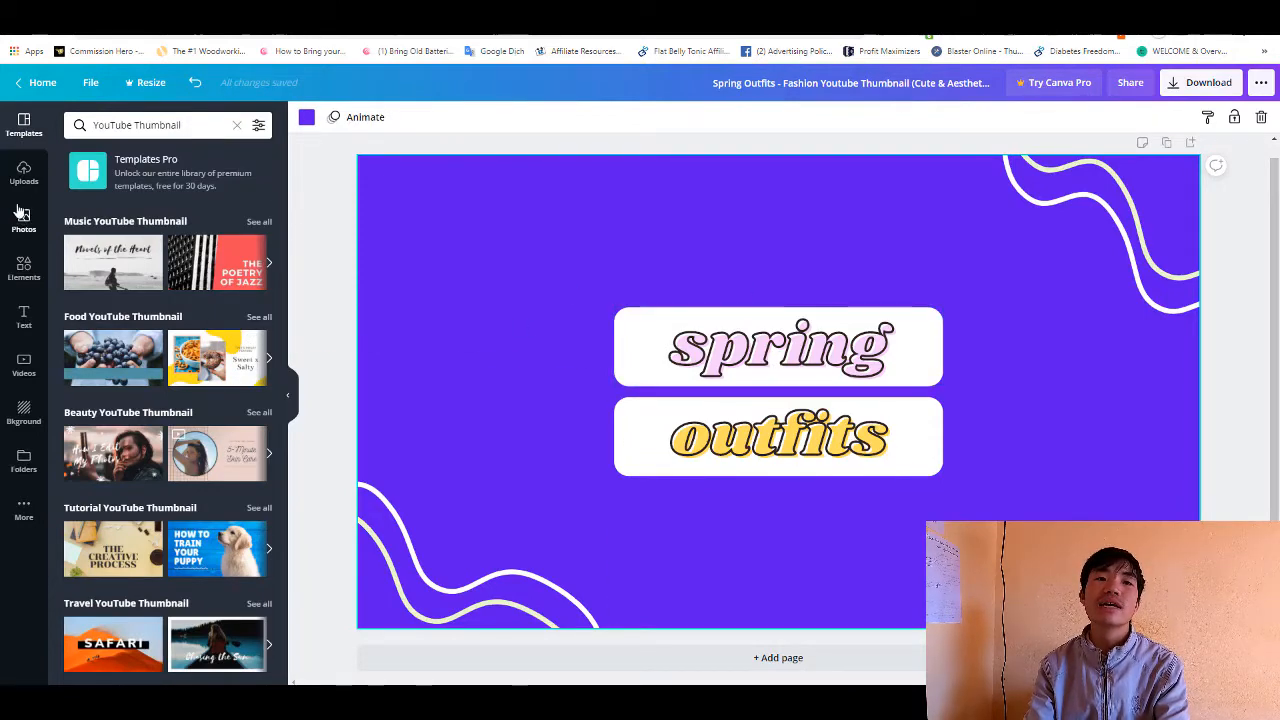
- Start a media upload from the device and browse to the My Photos folder
click(24, 175)
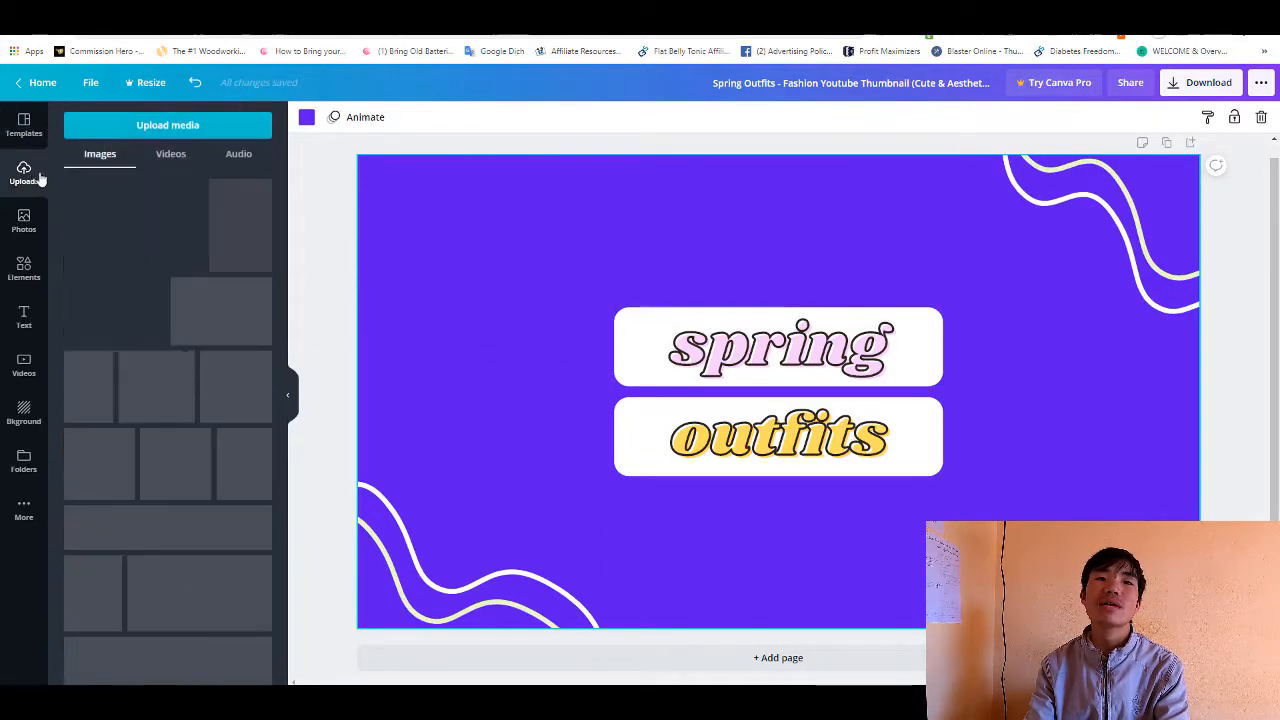
click(166, 126)
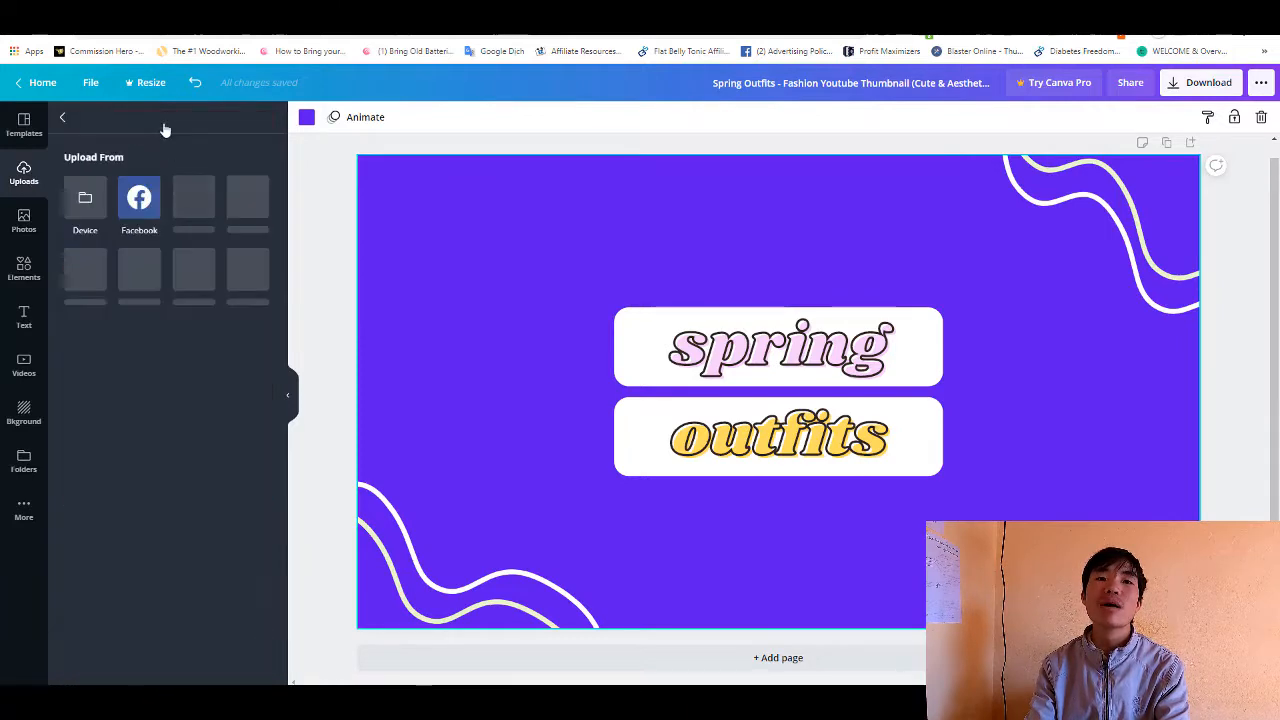
click(86, 200)
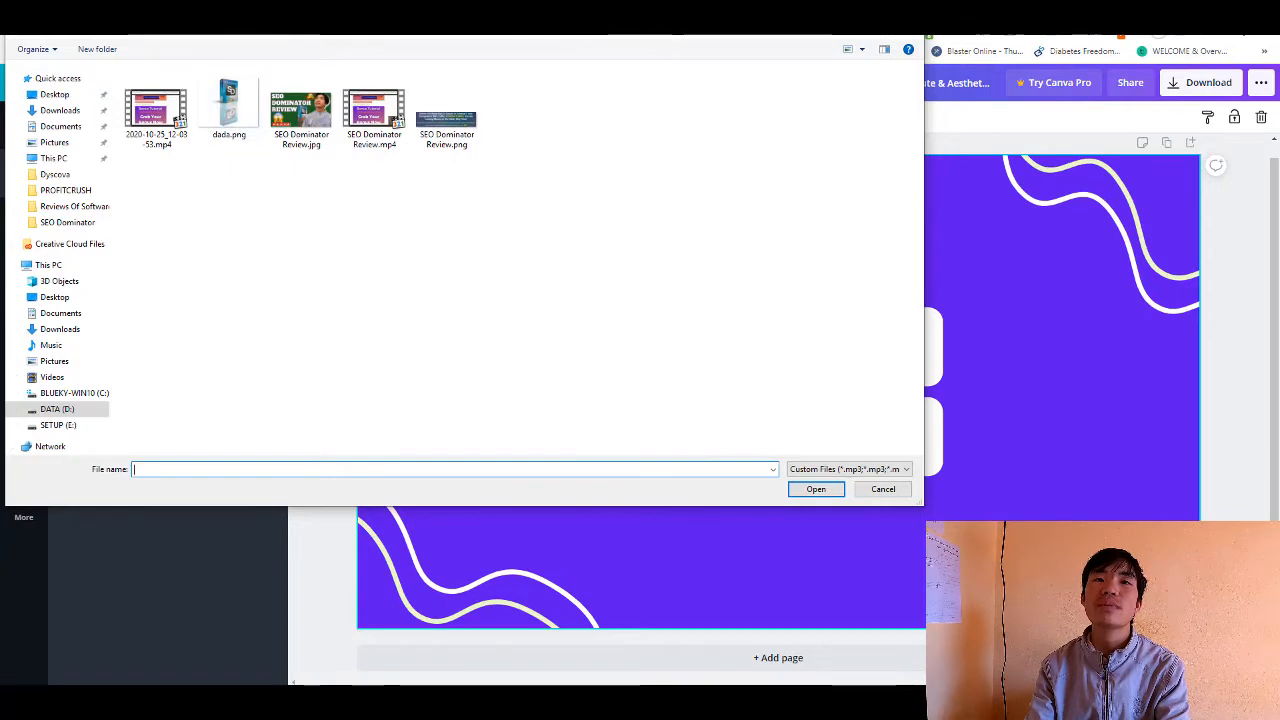
click(67, 23)
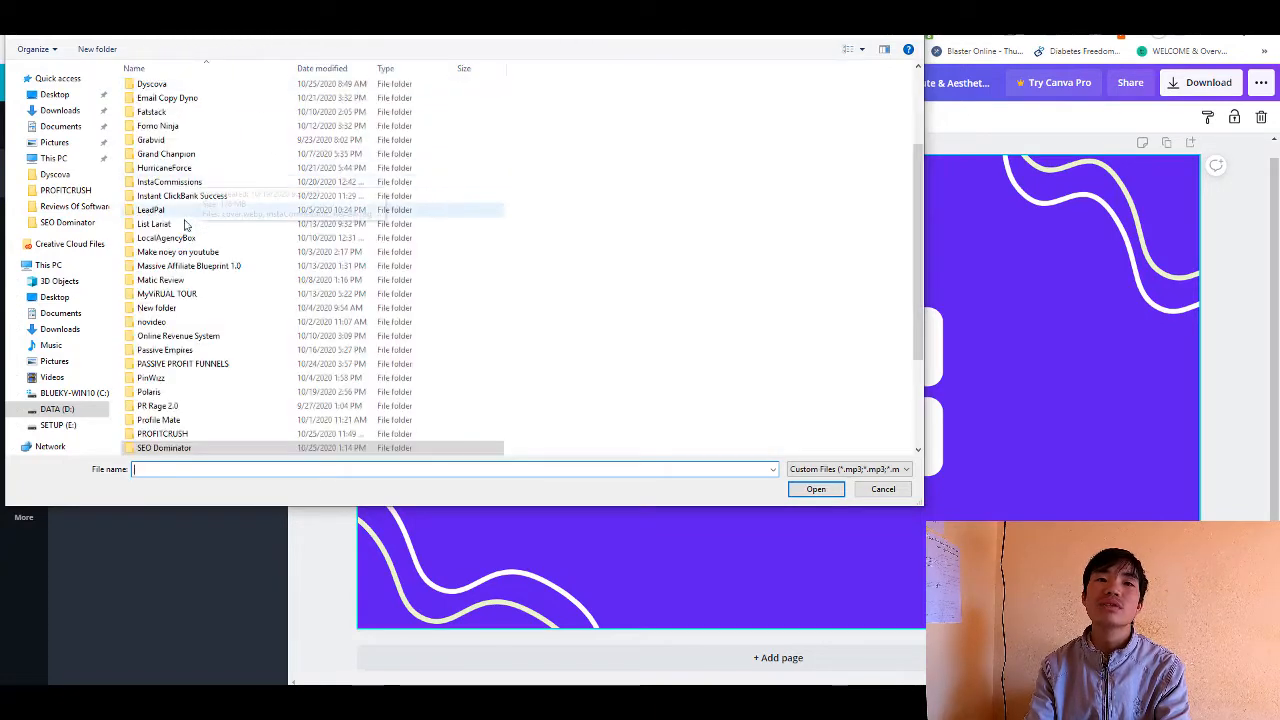
click(67, 23)
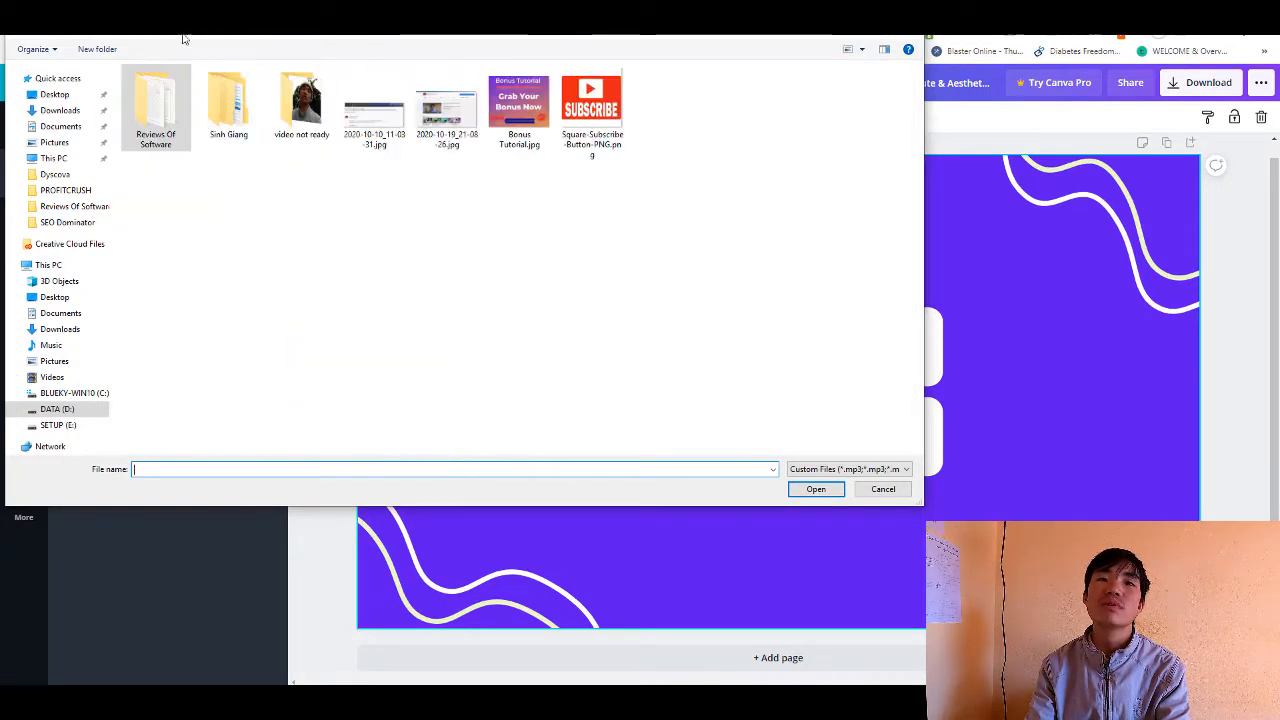
click(67, 23)
double_click(351, 124)
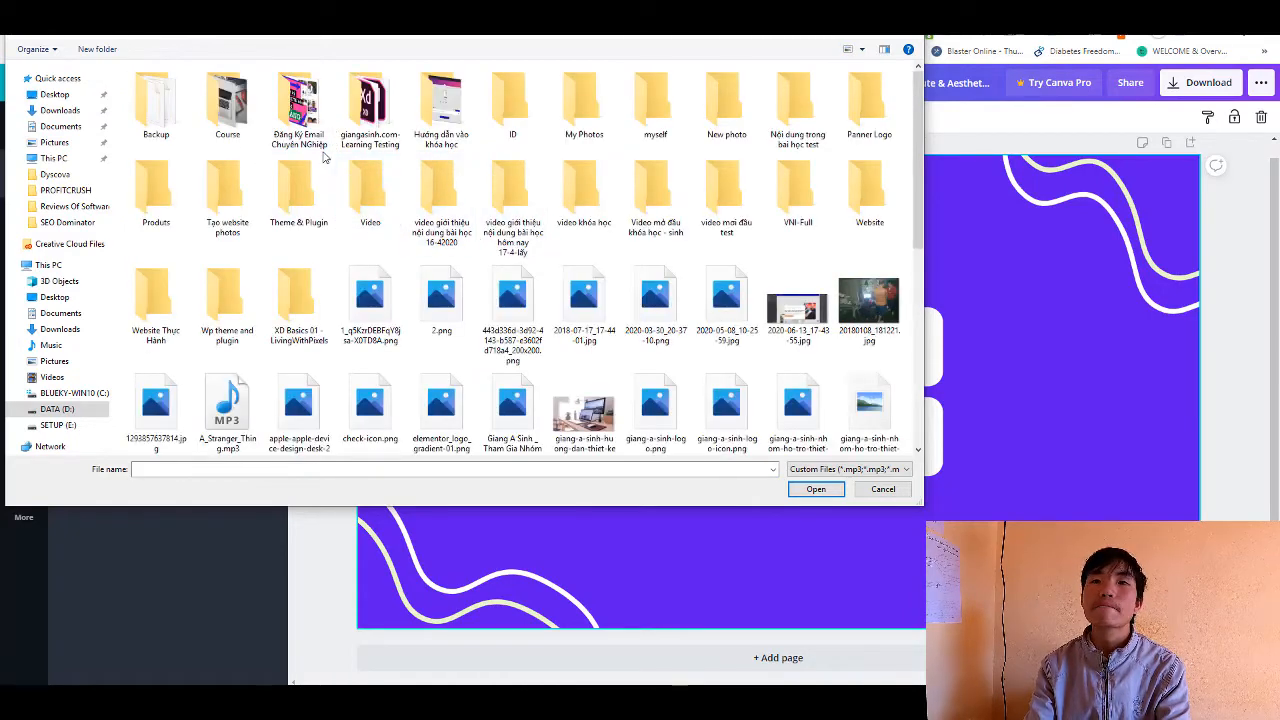
double_click(585, 105)
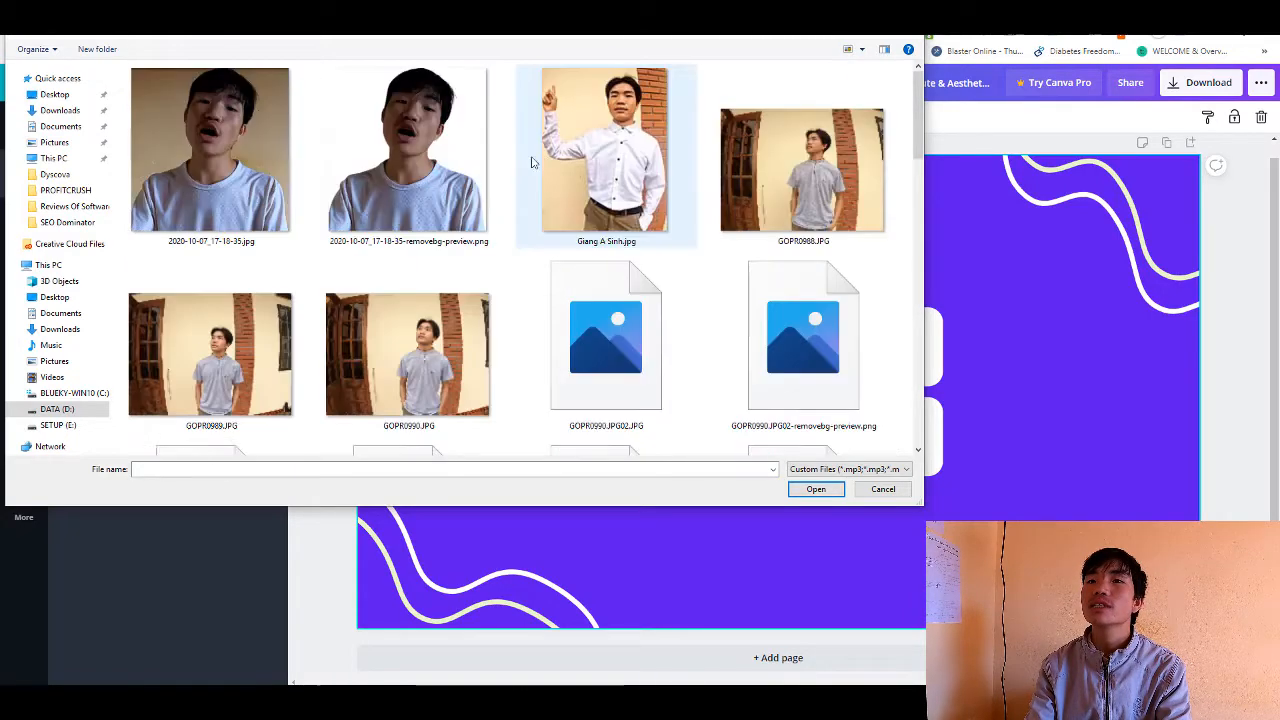
- Upload the image GOPR0990.JPG02-removebg-preview.png from the My Photos folder
scroll(626, 228, down, 10)
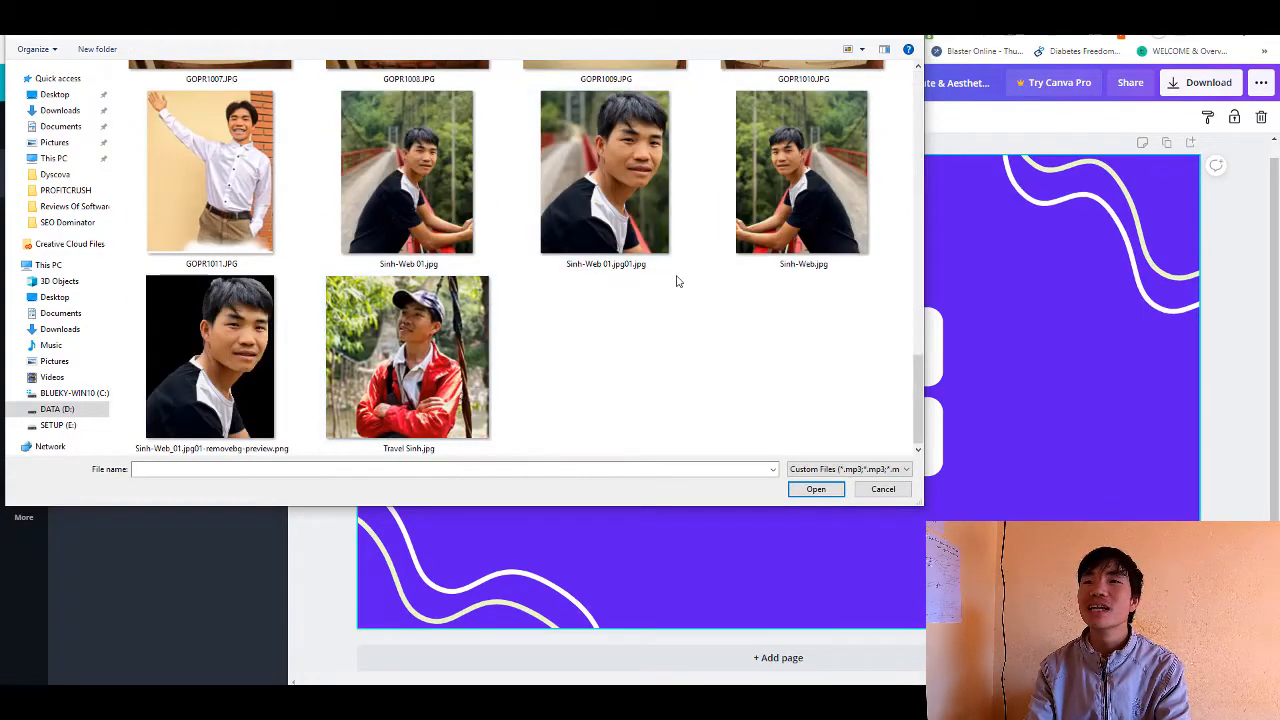
scroll(700, 290, up, 2)
scroll(729, 300, up, 10)
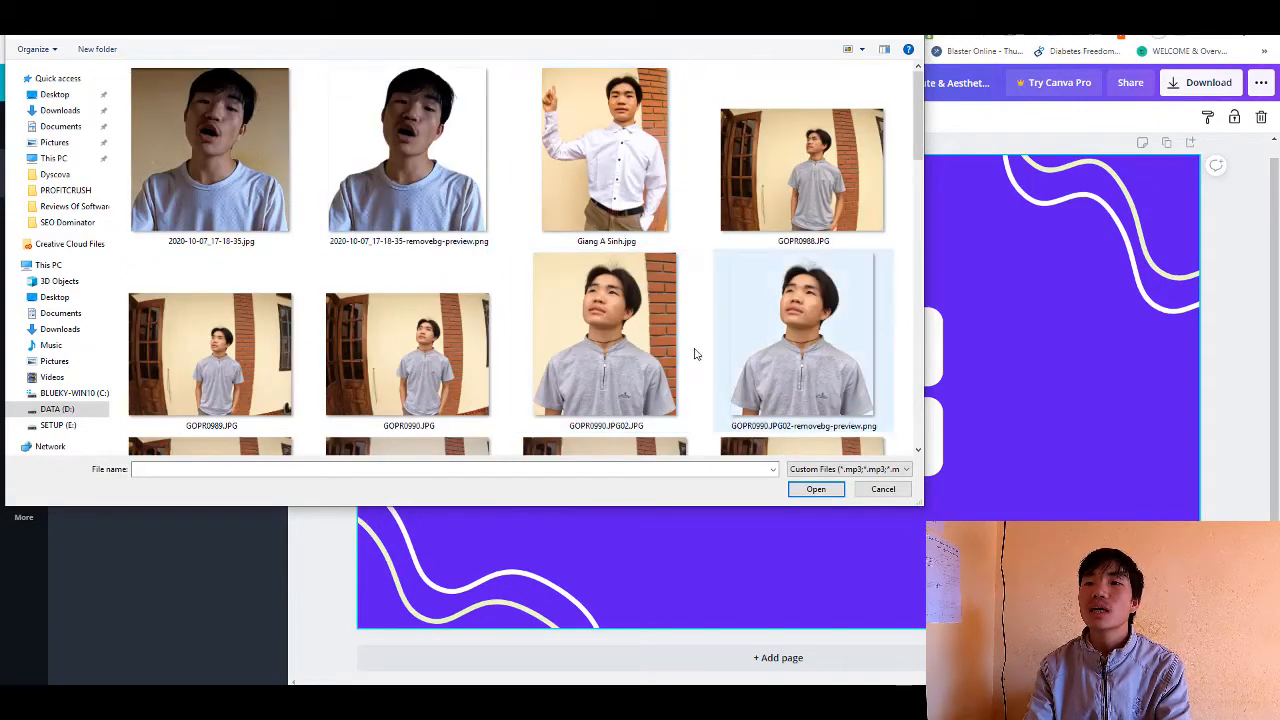
click(843, 412)
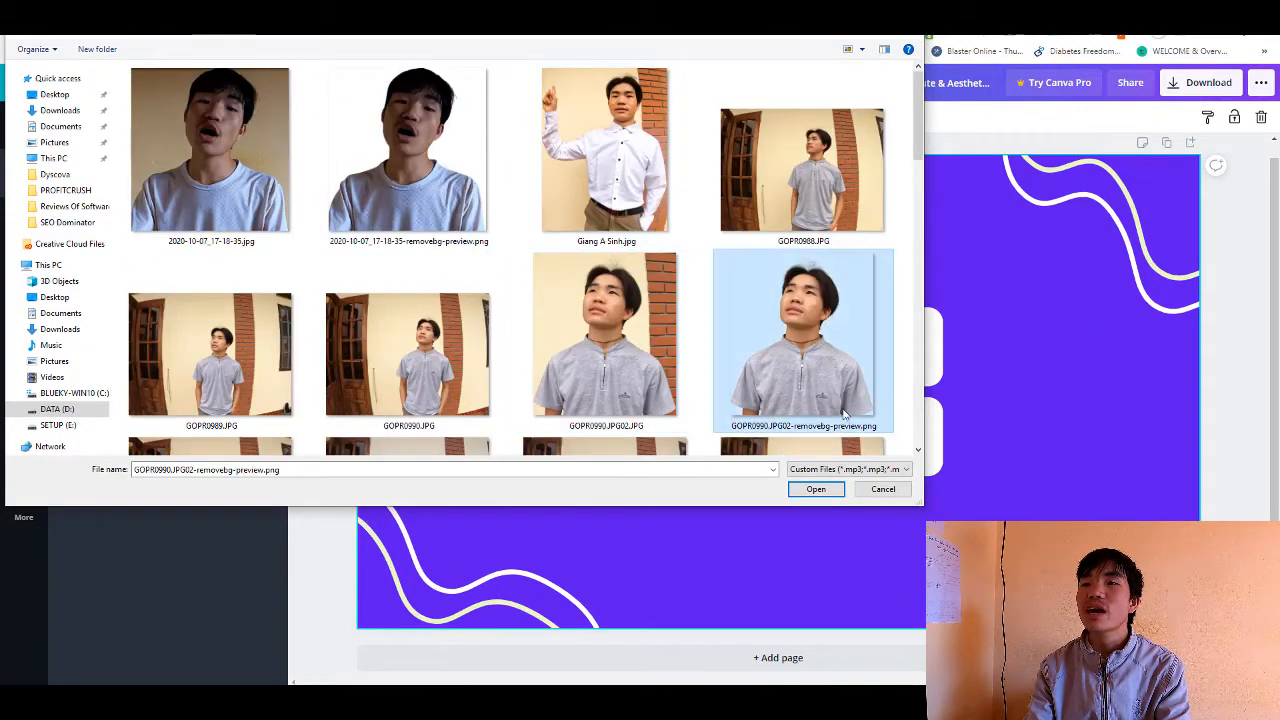
click(816, 489)
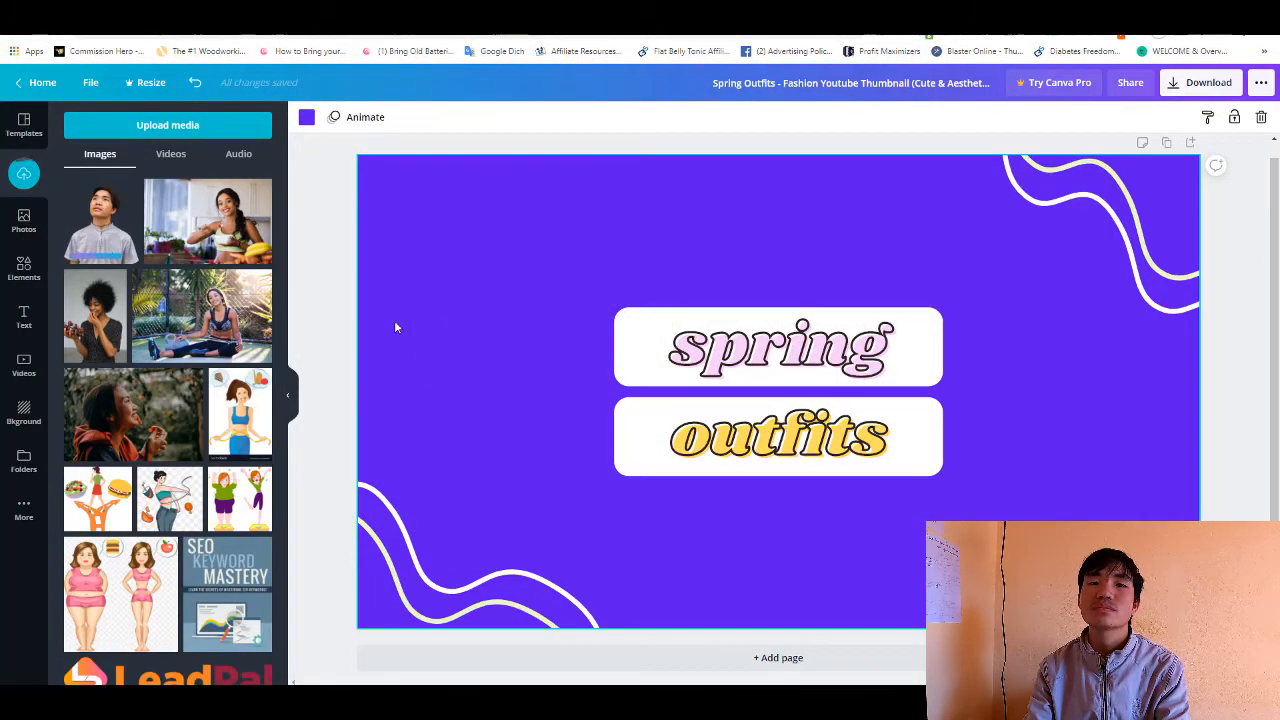
- Add the uploaded cut-out portrait to the thumbnail, enlarge it to nearly the full page height and place it near the middle of the page
click(97, 225)
drag(781, 396, 1084, 484)
drag(905, 300, 803, 164)
drag(1057, 485, 1064, 475)
drag(833, 432, 522, 394)
drag(742, 433, 799, 467)
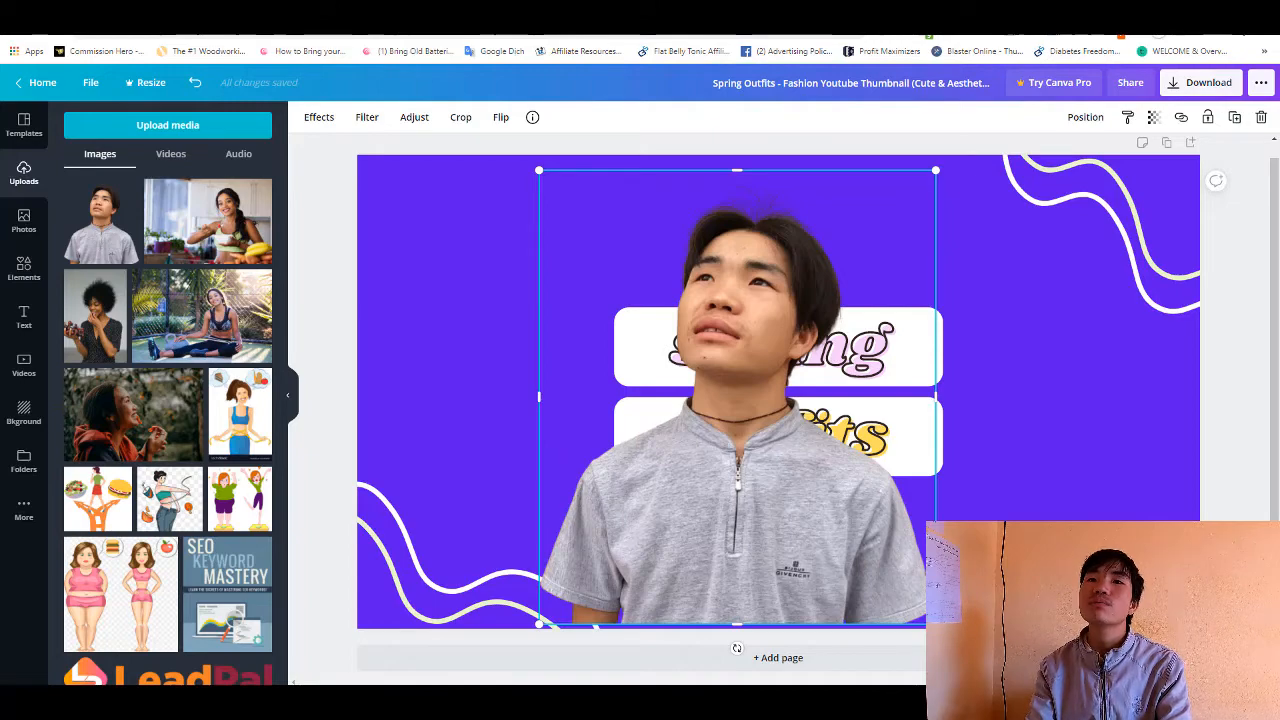
- Open the remove.bg website in a new browser tab
key(ctrl+t)
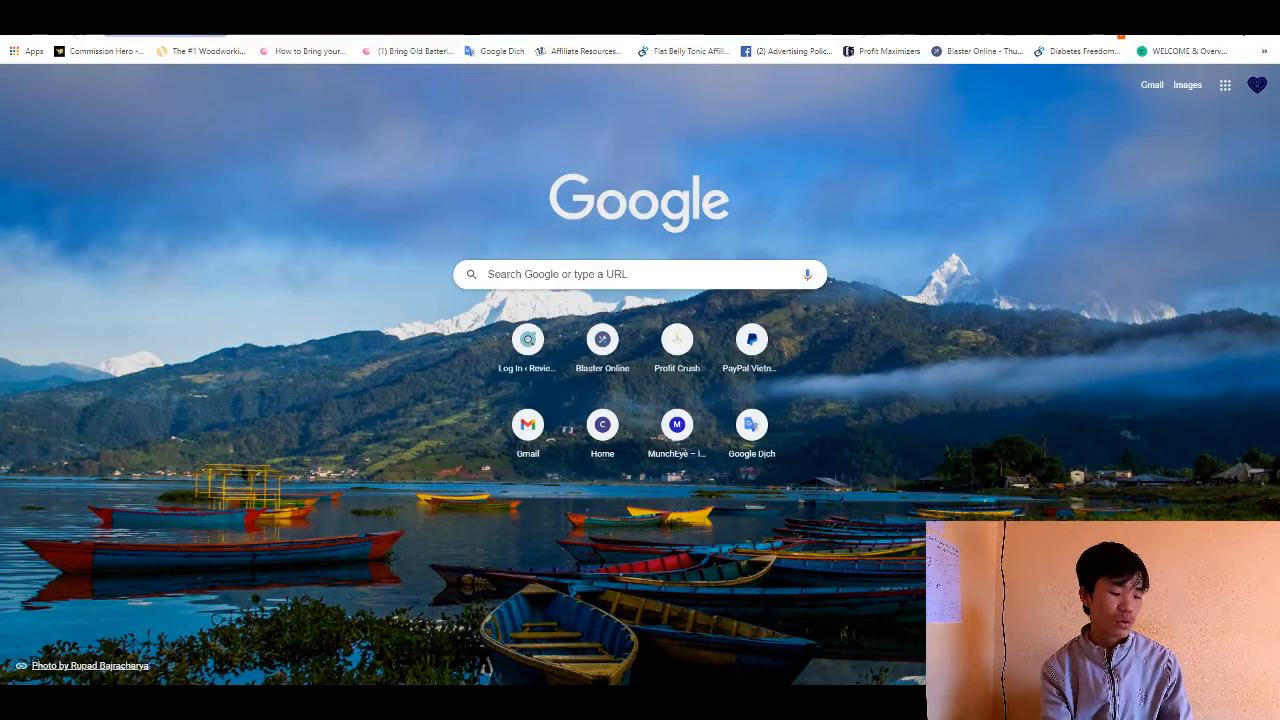
text(remove)
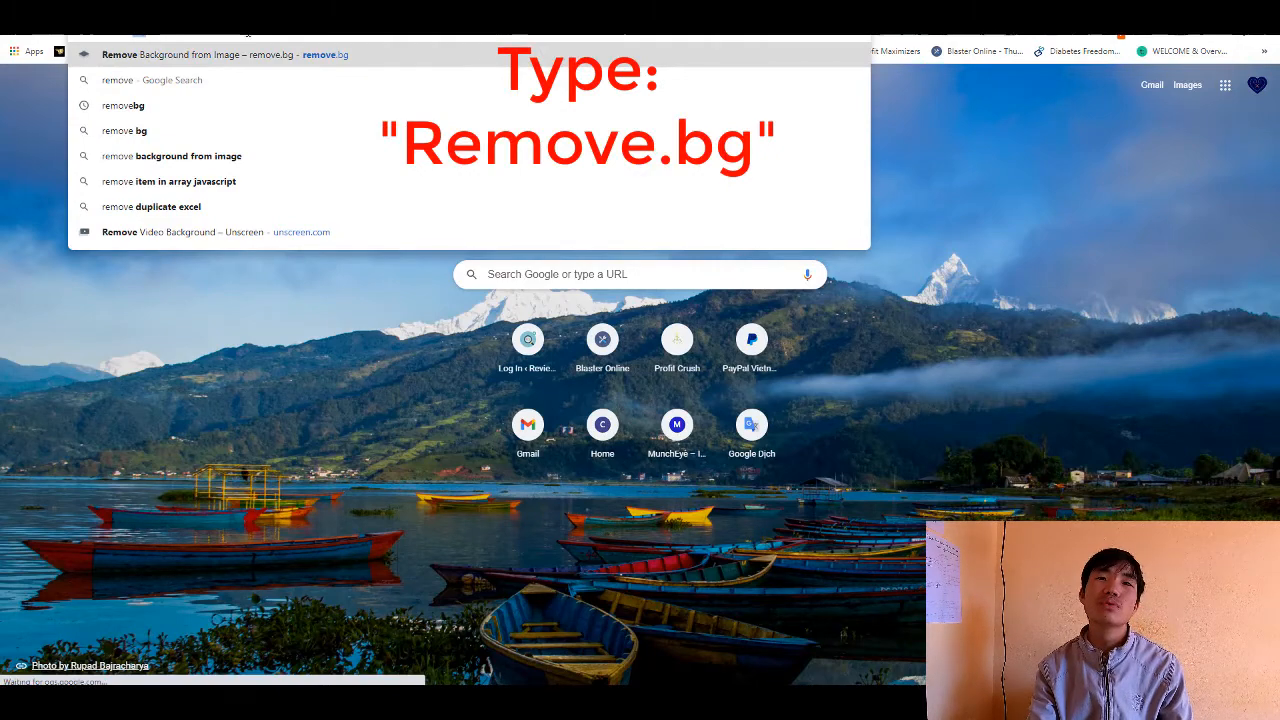
key(Return)
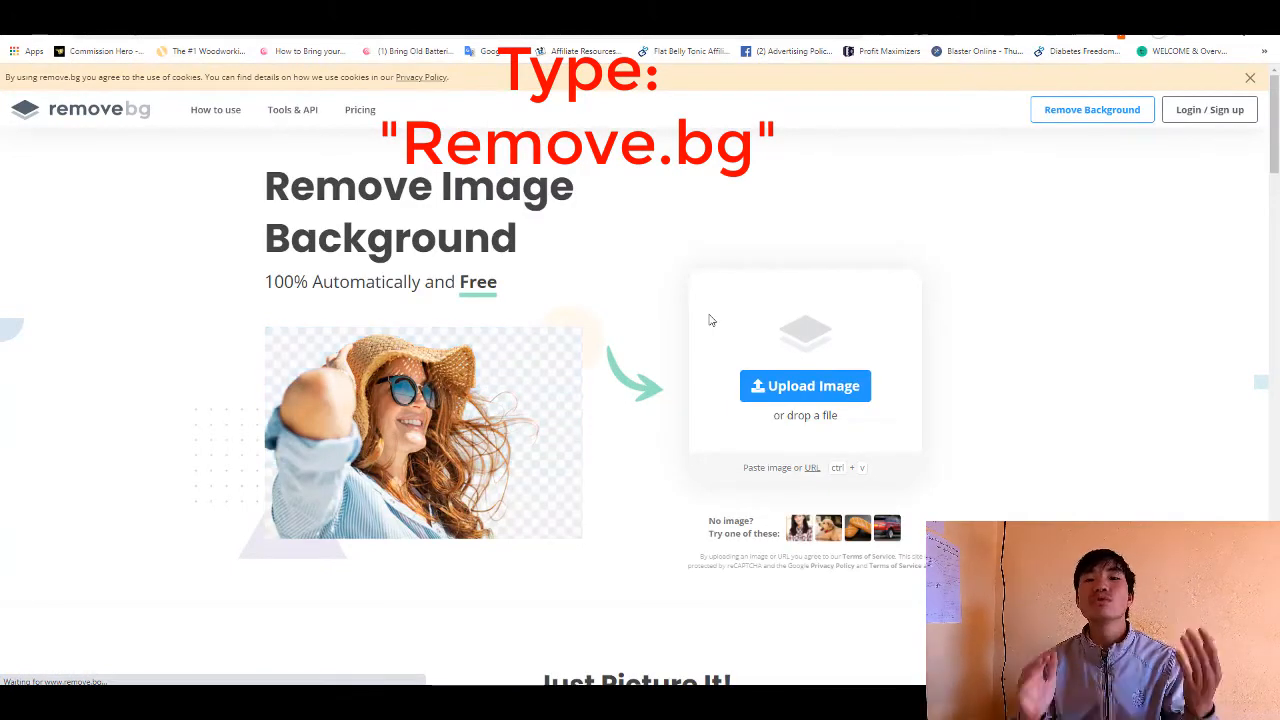
- Upload the white-shirt portrait with the raised finger from the My Photos folder to remove.bg
click(814, 386)
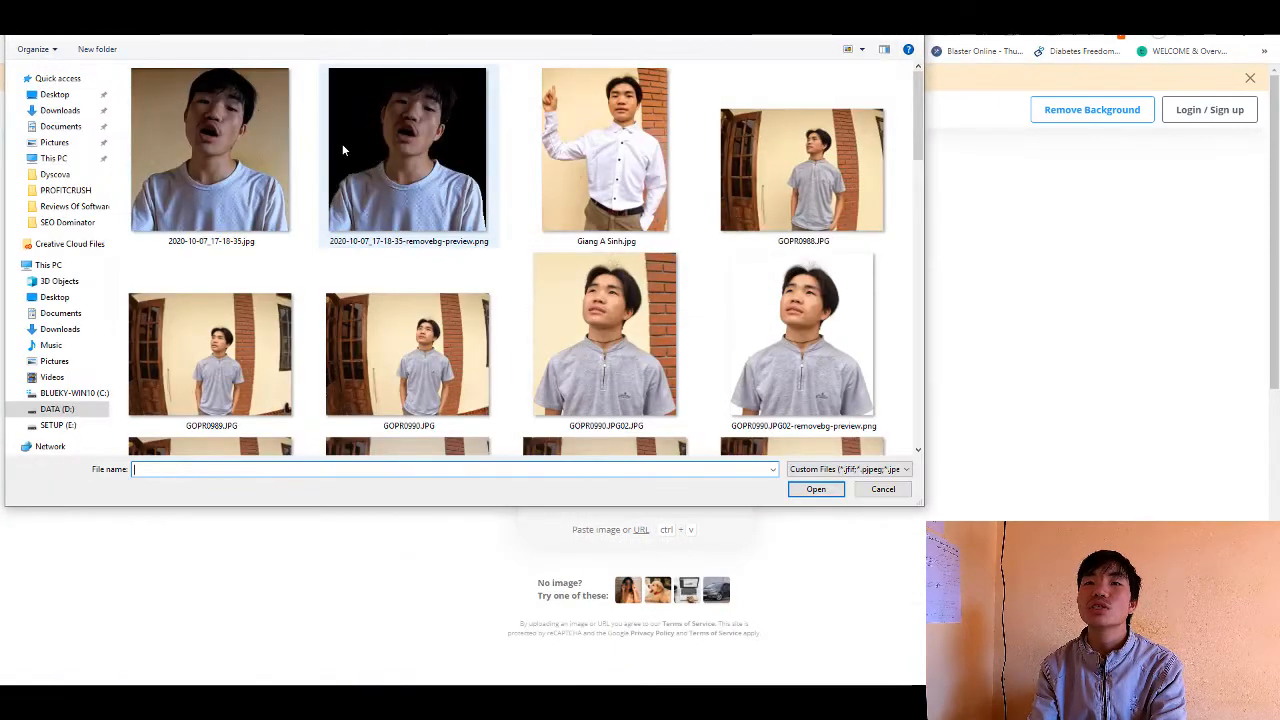
scroll(708, 328, down, 5)
scroll(690, 330, down, 3)
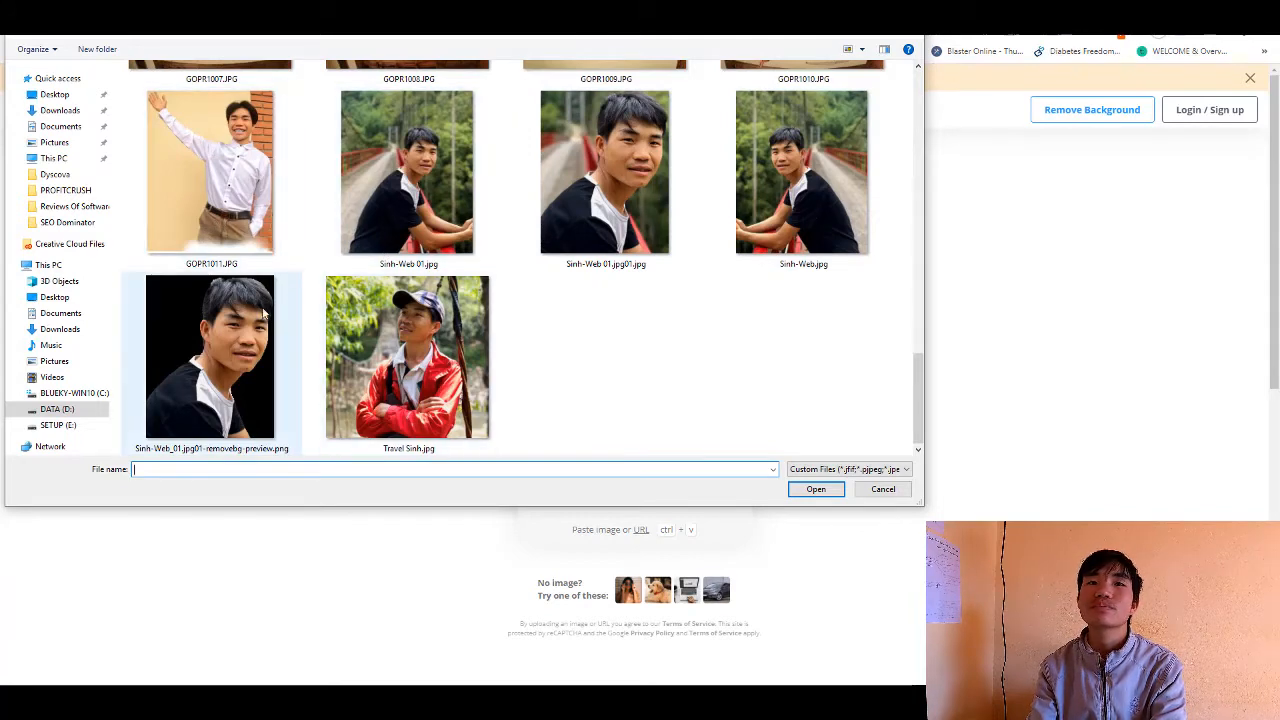
scroll(278, 286, up, 1)
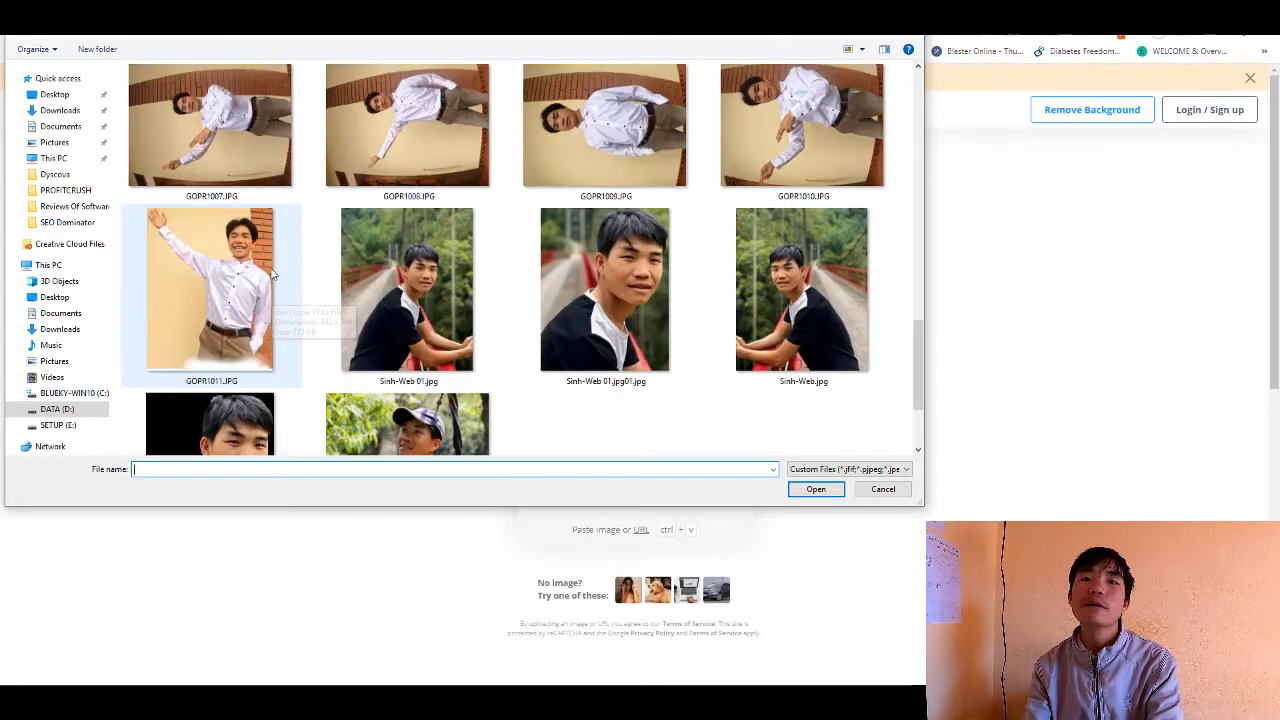
scroll(449, 209, up, 10)
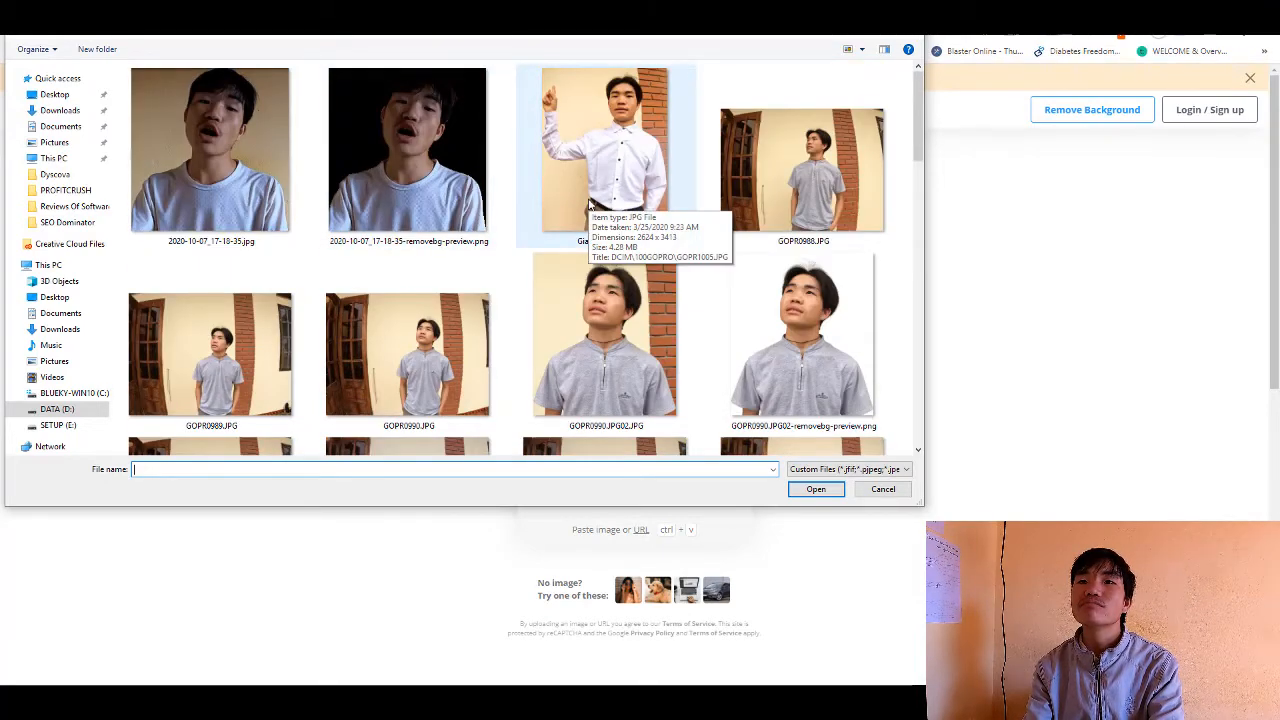
click(603, 130)
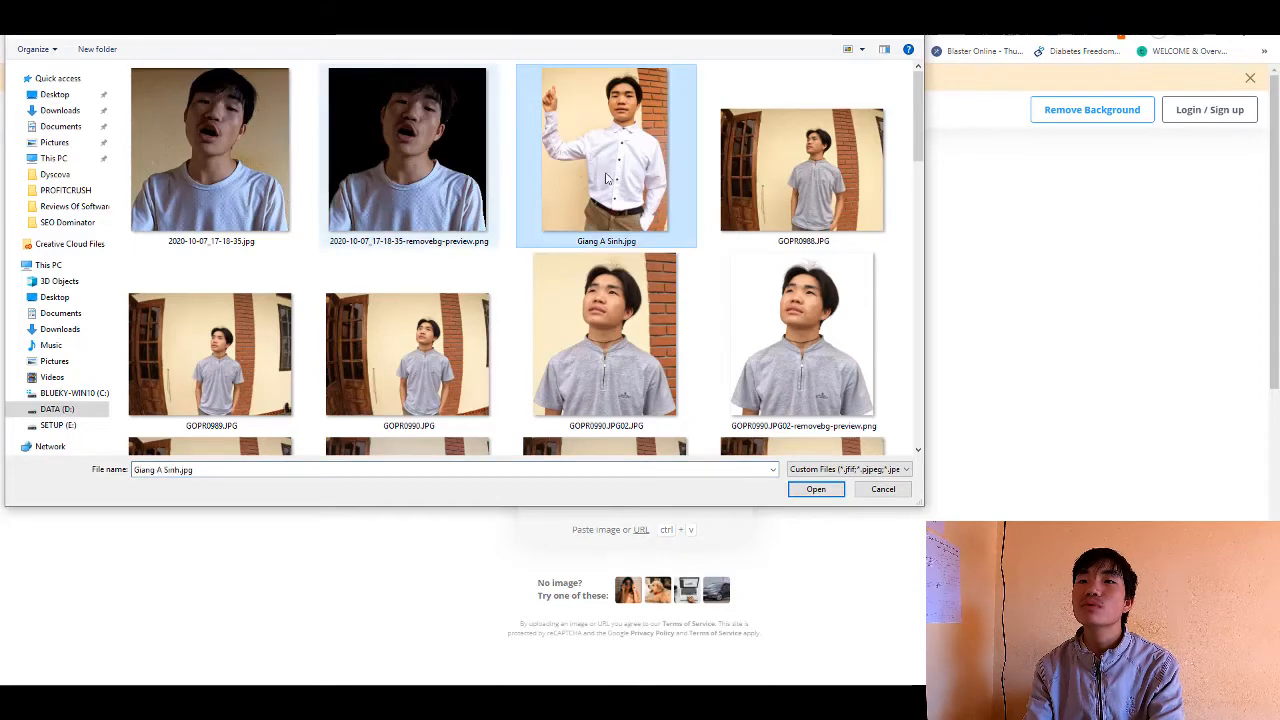
click(820, 490)
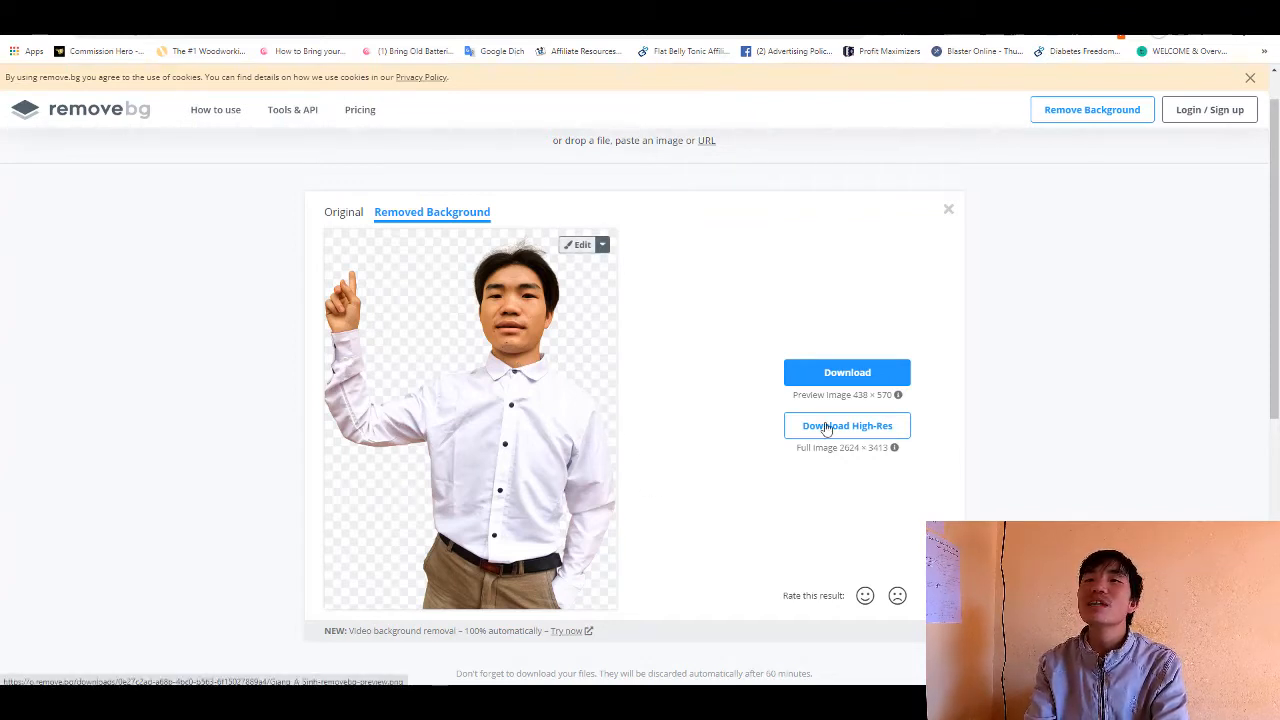
- Download the 438 × 570 preview of the background-free portrait and save it as a PNG on the Desktop
click(838, 384)
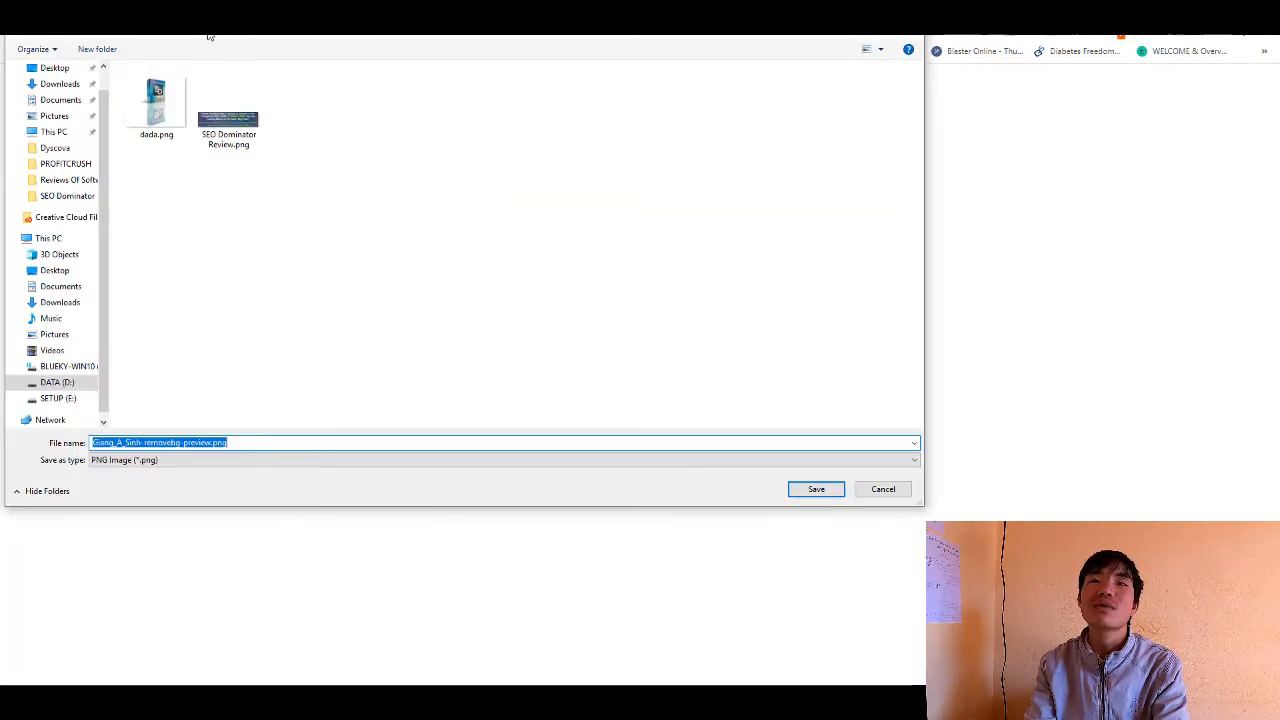
click(68, 68)
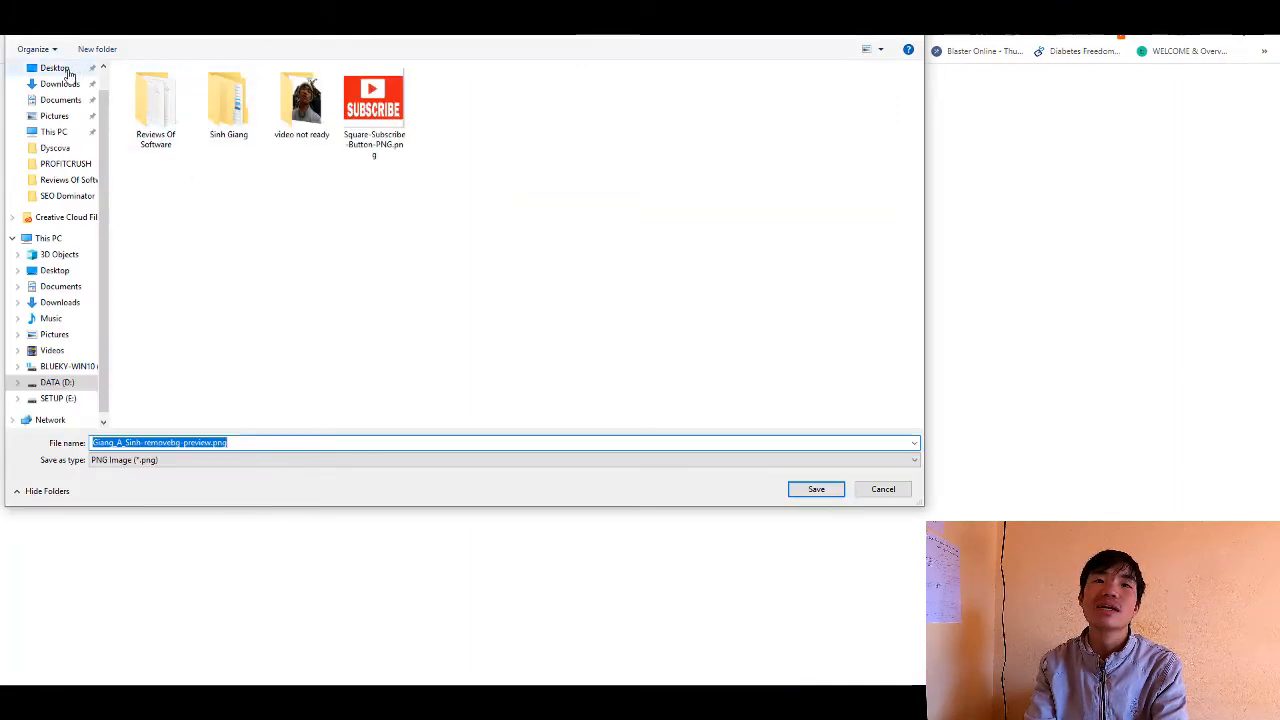
click(815, 489)
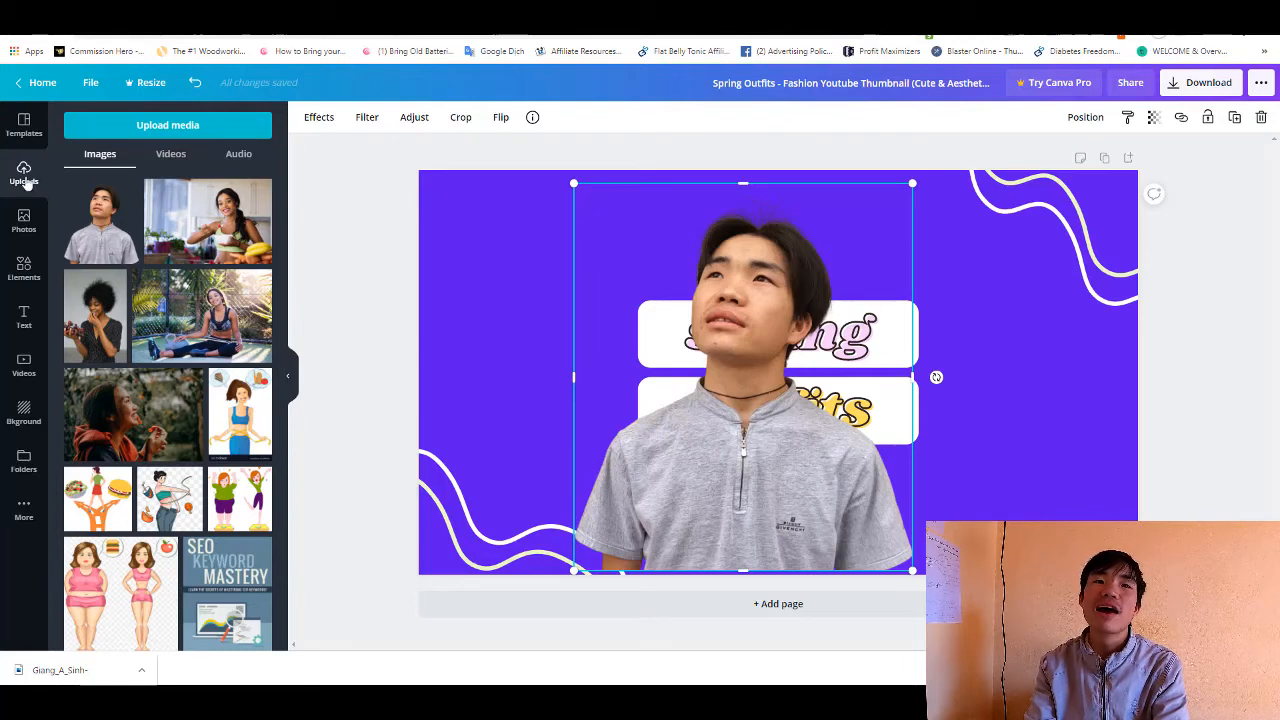
- Upload the white-shirt cut-out PNG from the Desktop to the Canva media library
click(148, 128)
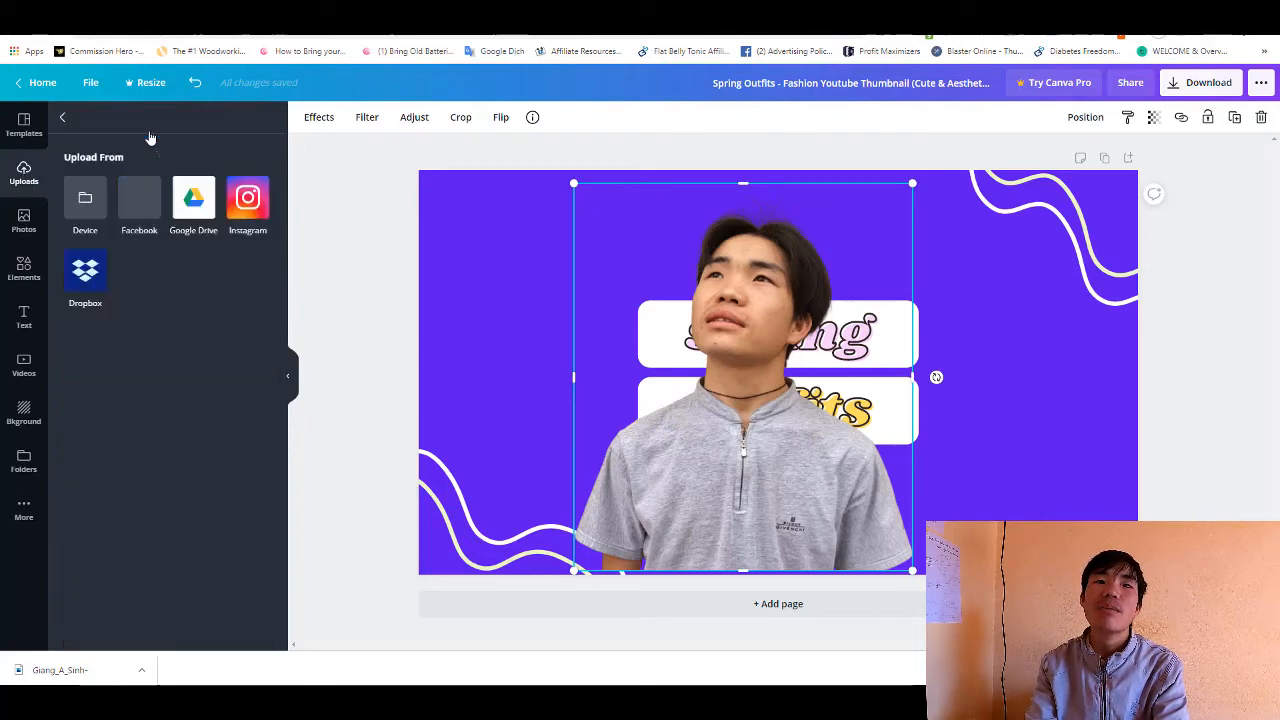
click(85, 213)
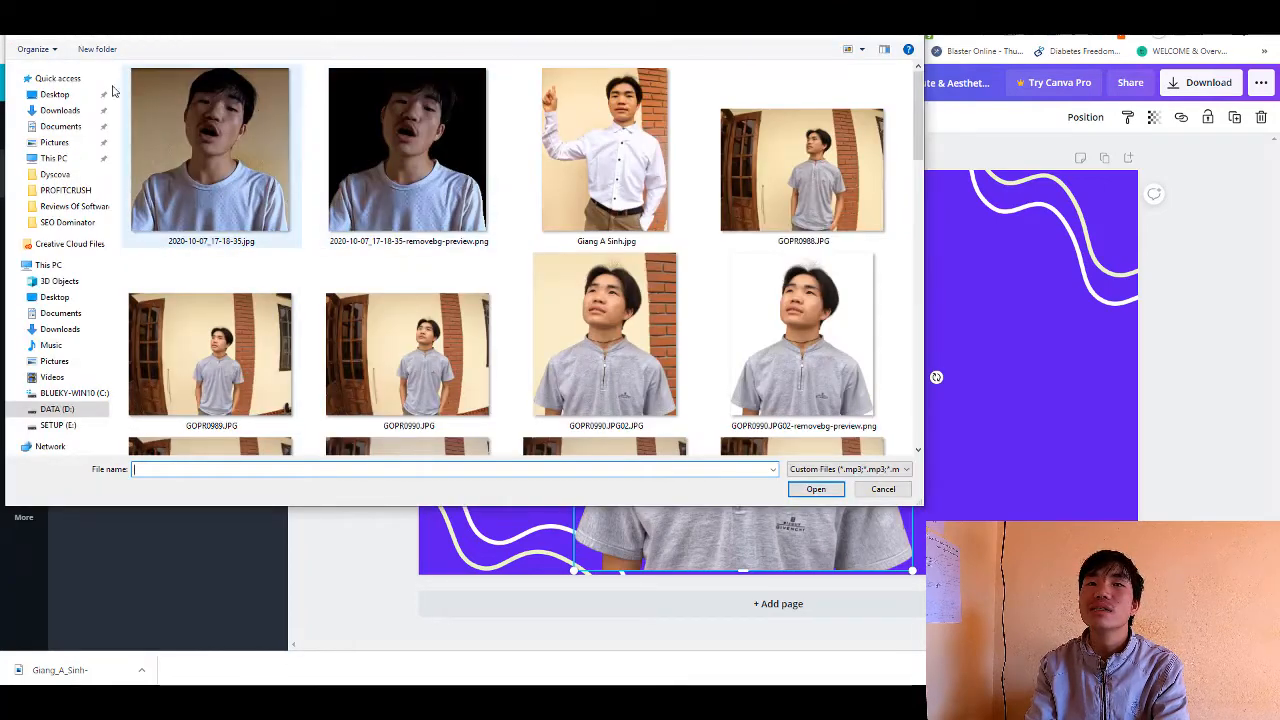
click(56, 94)
scroll(514, 263, down, 10)
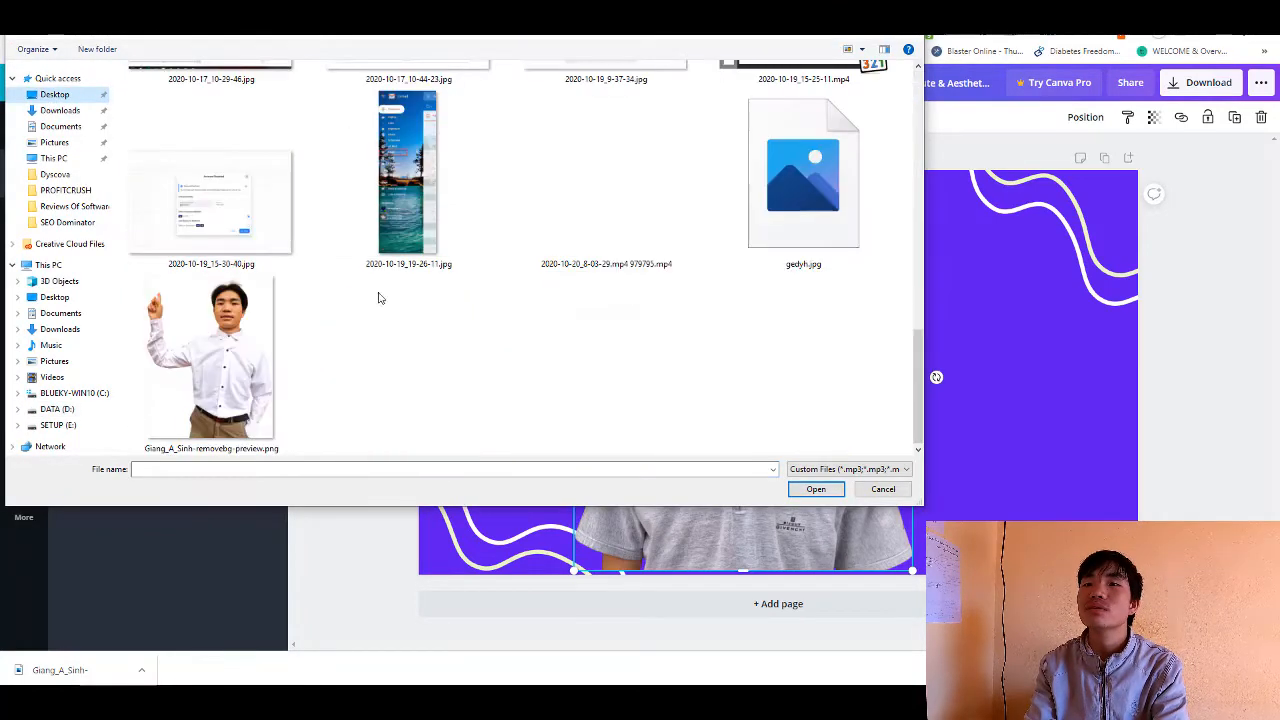
click(210, 355)
click(816, 489)
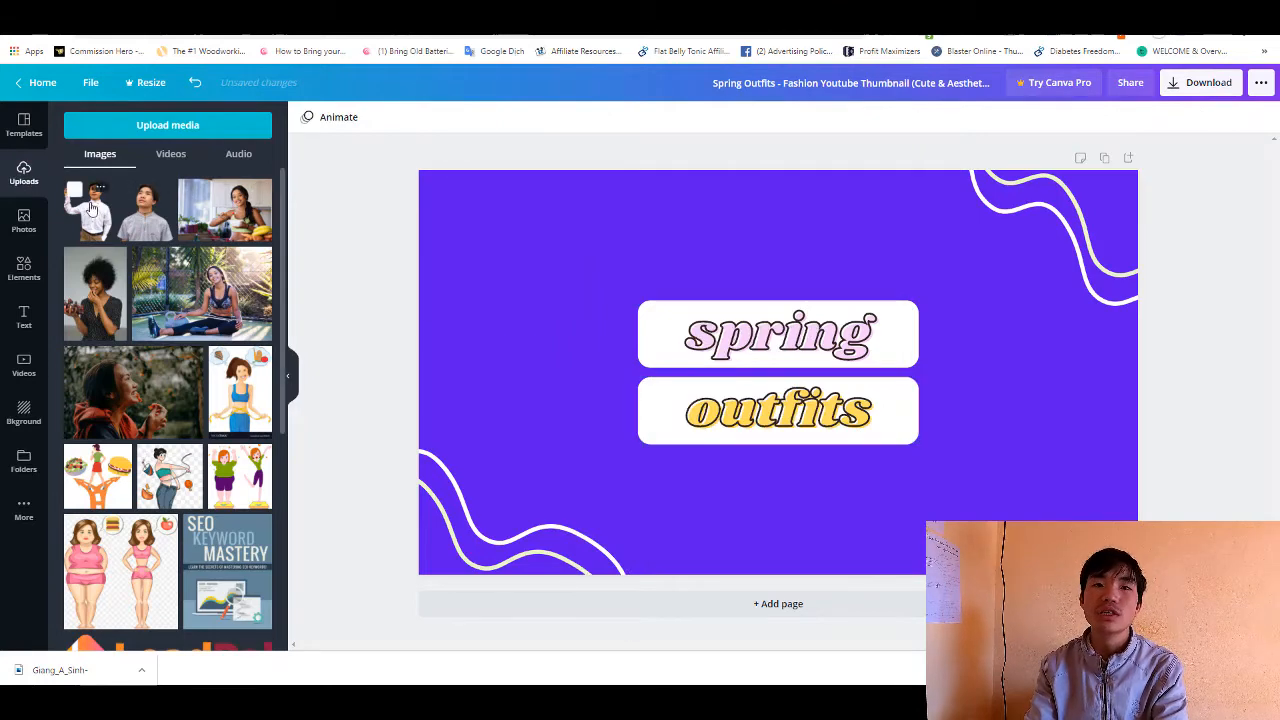
- Replace the grey-shirt portrait with the white-shirt cut-out, placing it at the page's lower right and enlarging it to most of the page height
click(92, 212)
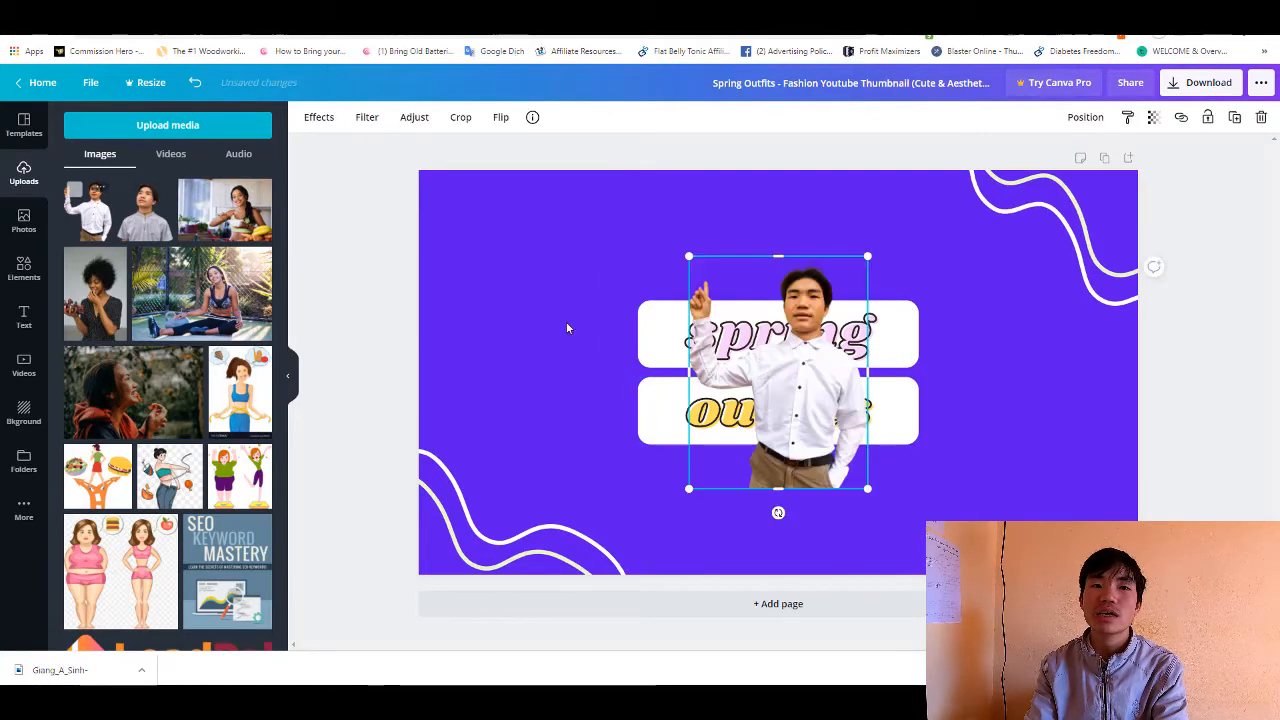
drag(817, 395, 1047, 482)
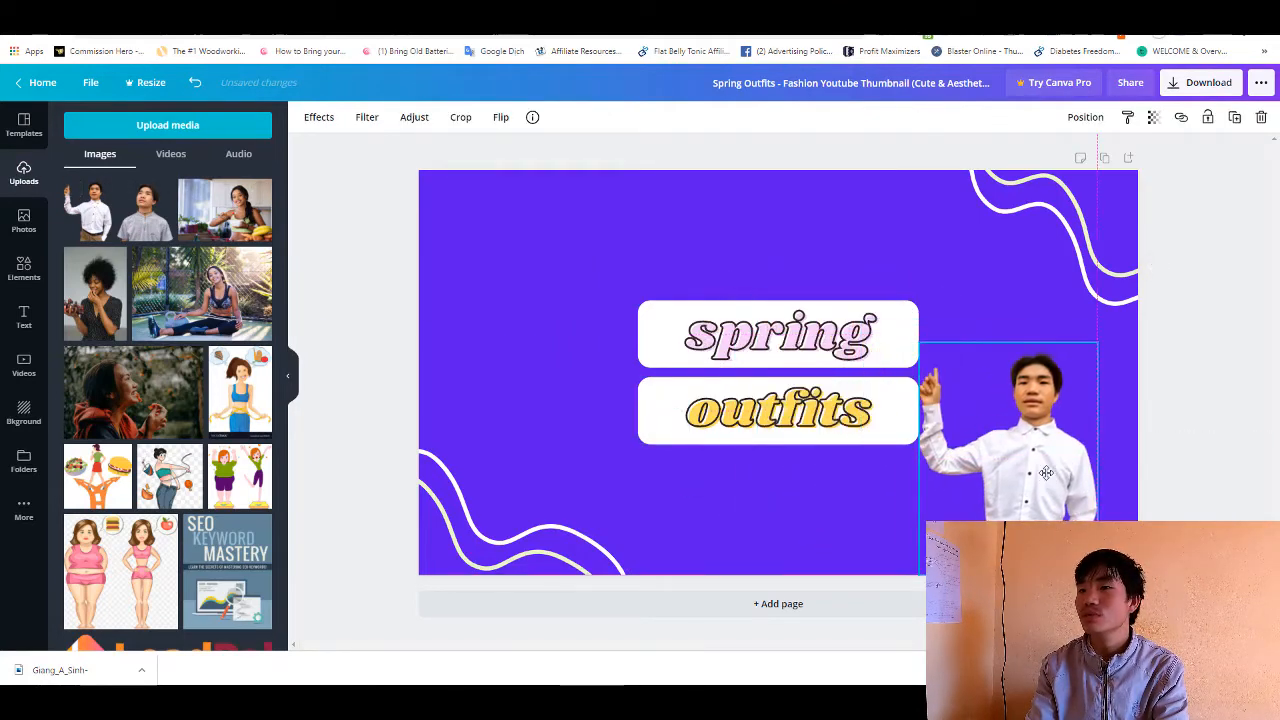
drag(912, 341, 815, 207)
- Move the "spring" and "outfits" text boxes together to the upper left of the thumbnail page
drag(662, 233, 738, 480)
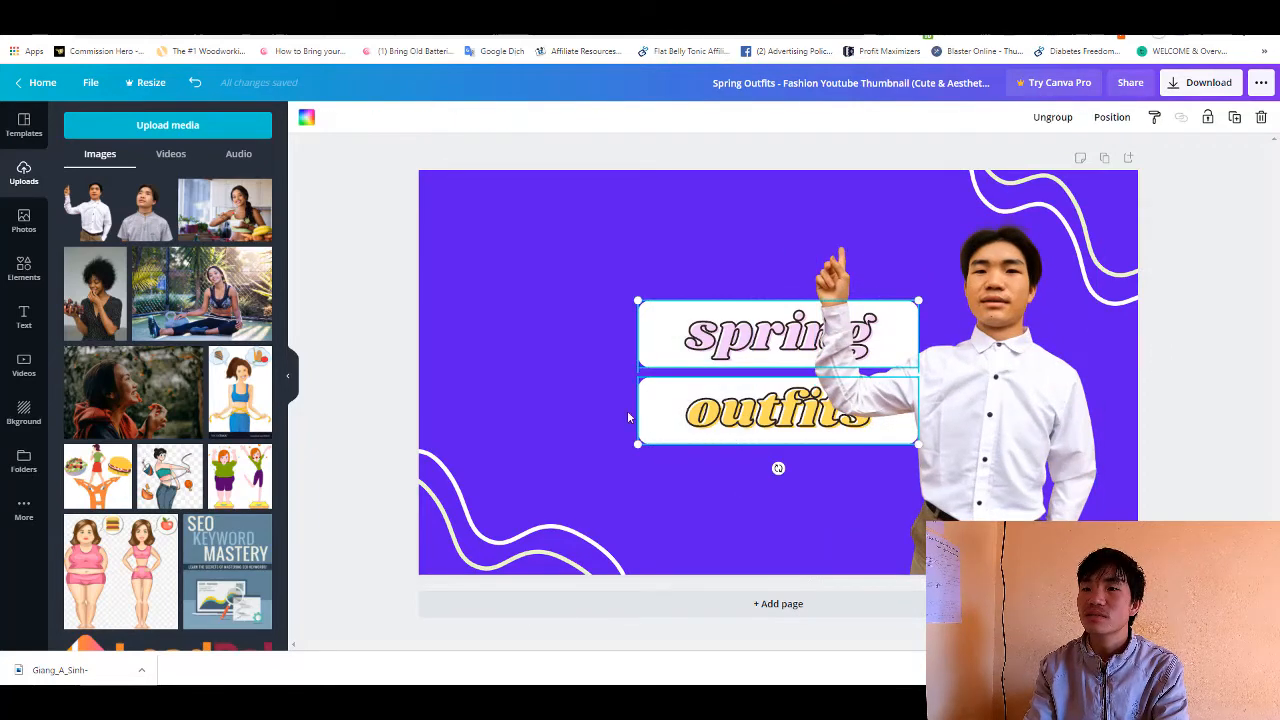
drag(627, 410, 448, 382)
click(791, 299)
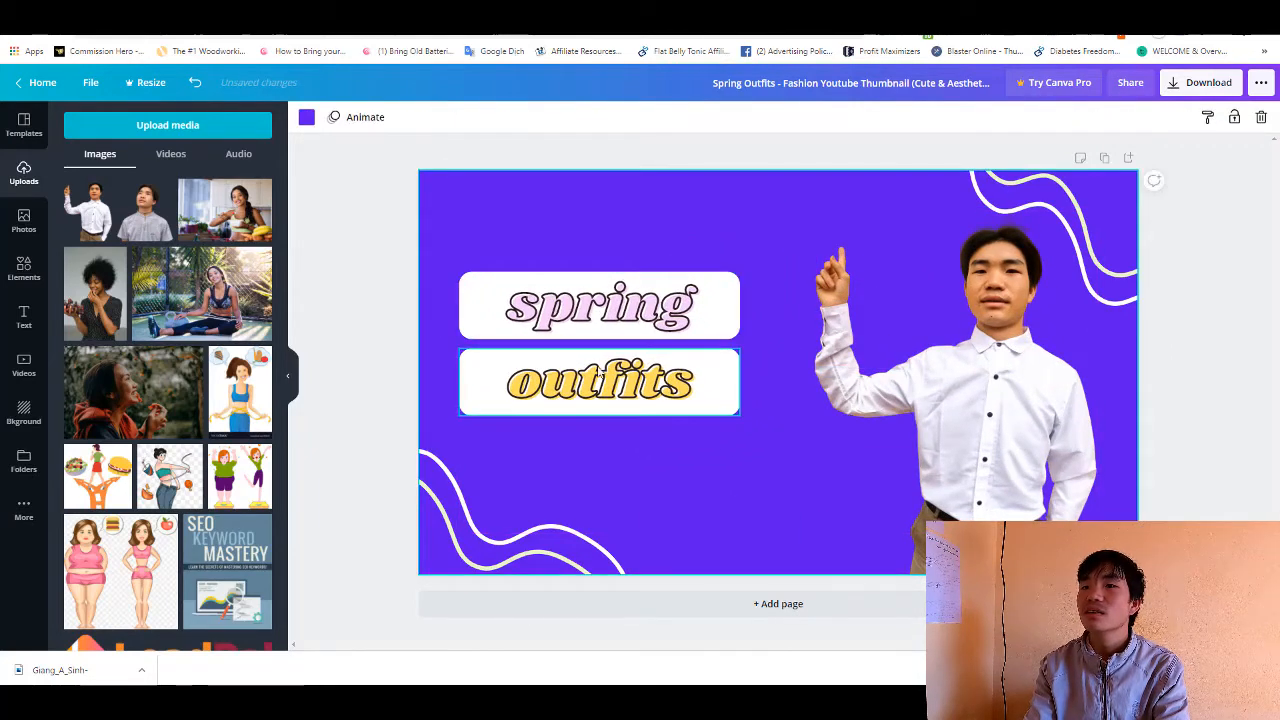
click(630, 383)
click(582, 239)
drag(581, 235, 602, 400)
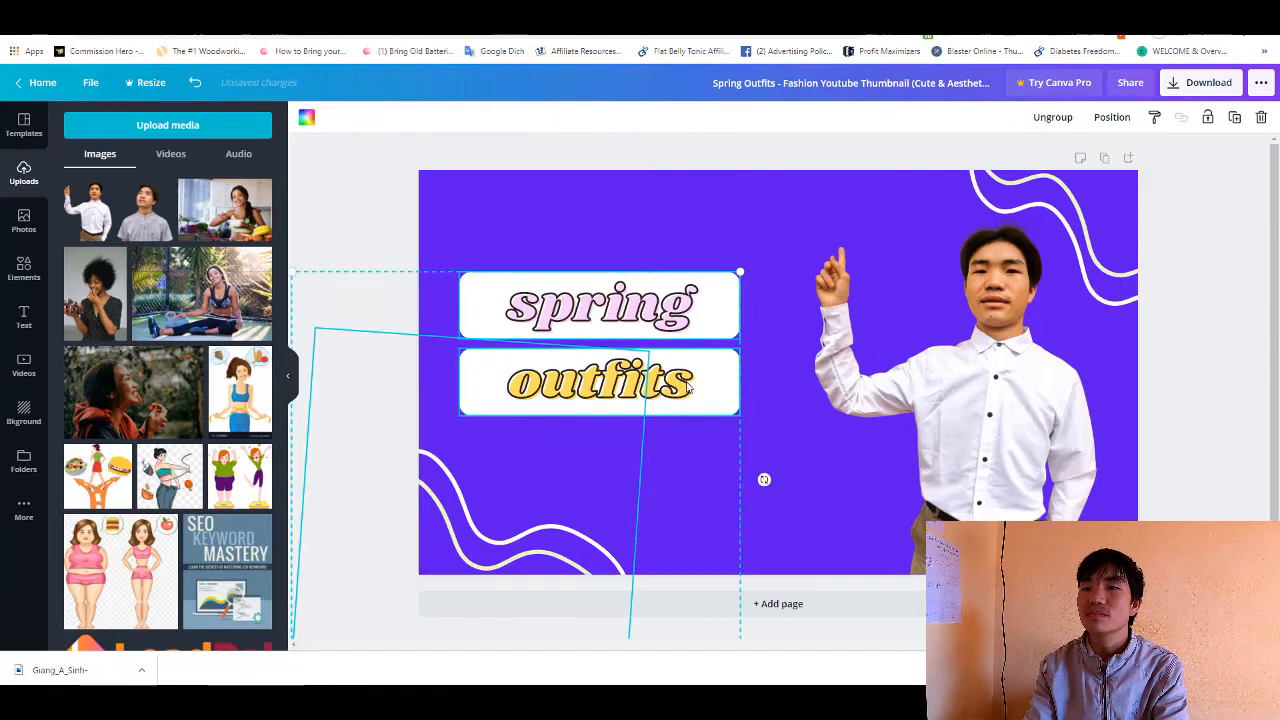
click(768, 430)
drag(757, 435, 698, 320)
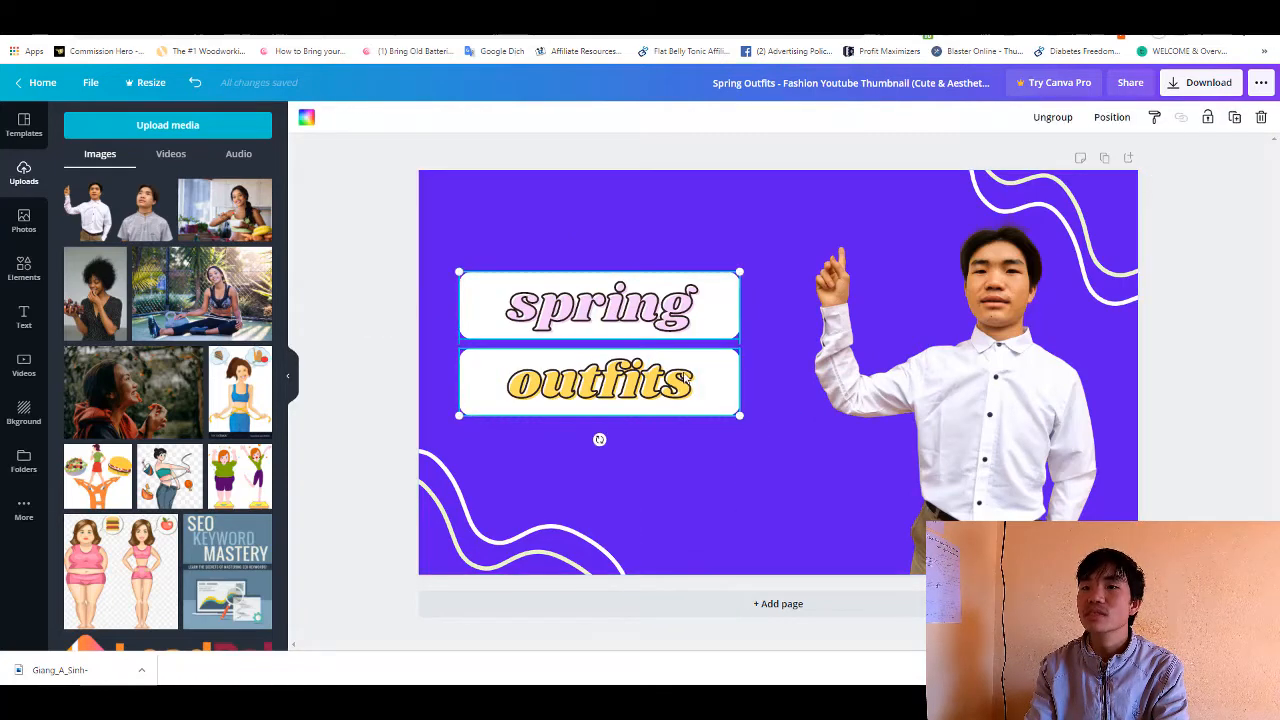
drag(686, 377, 679, 294)
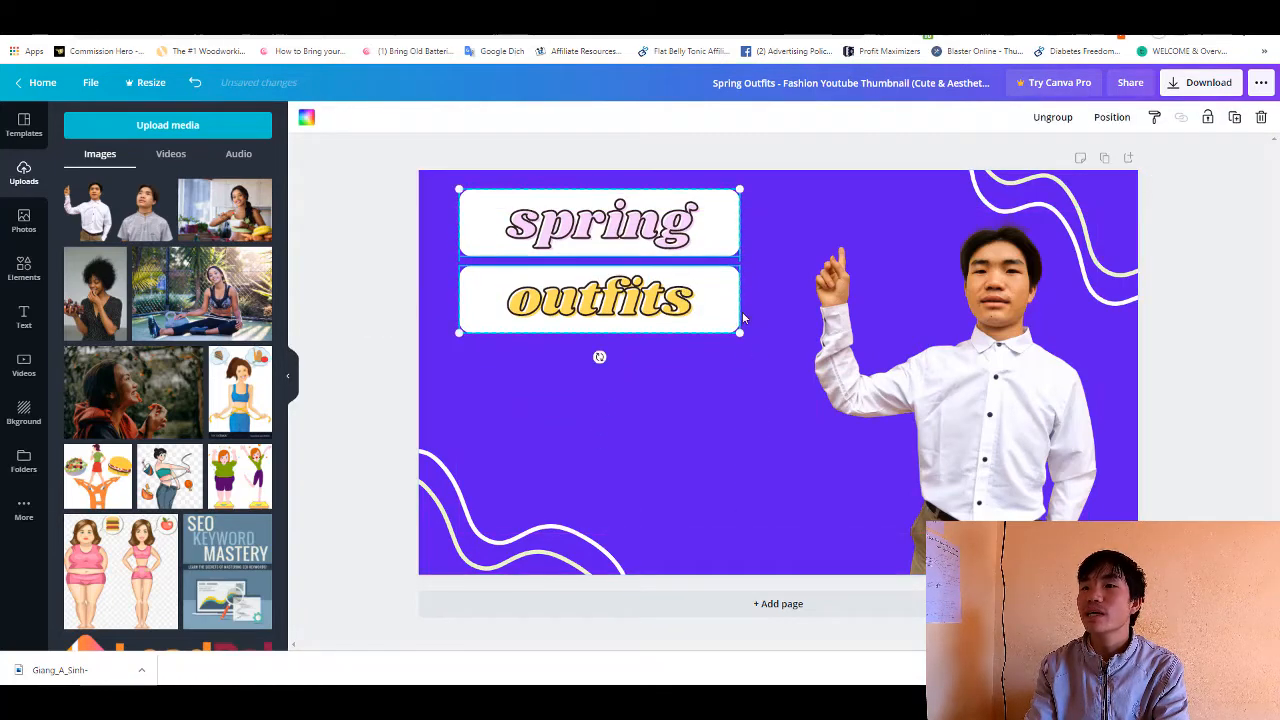
- Enlarge the two text boxes together and shift the portrait slightly right and down to clear them
mouse_move(790, 368)
mouse_down()
mouse_move(831, 385)
mouse_move(801, 364)
mouse_up()
click(879, 354)
drag(879, 354, 889, 368)
- Replace the word "spring" with "How TO" on one line and "Make" on the next
click(694, 246)
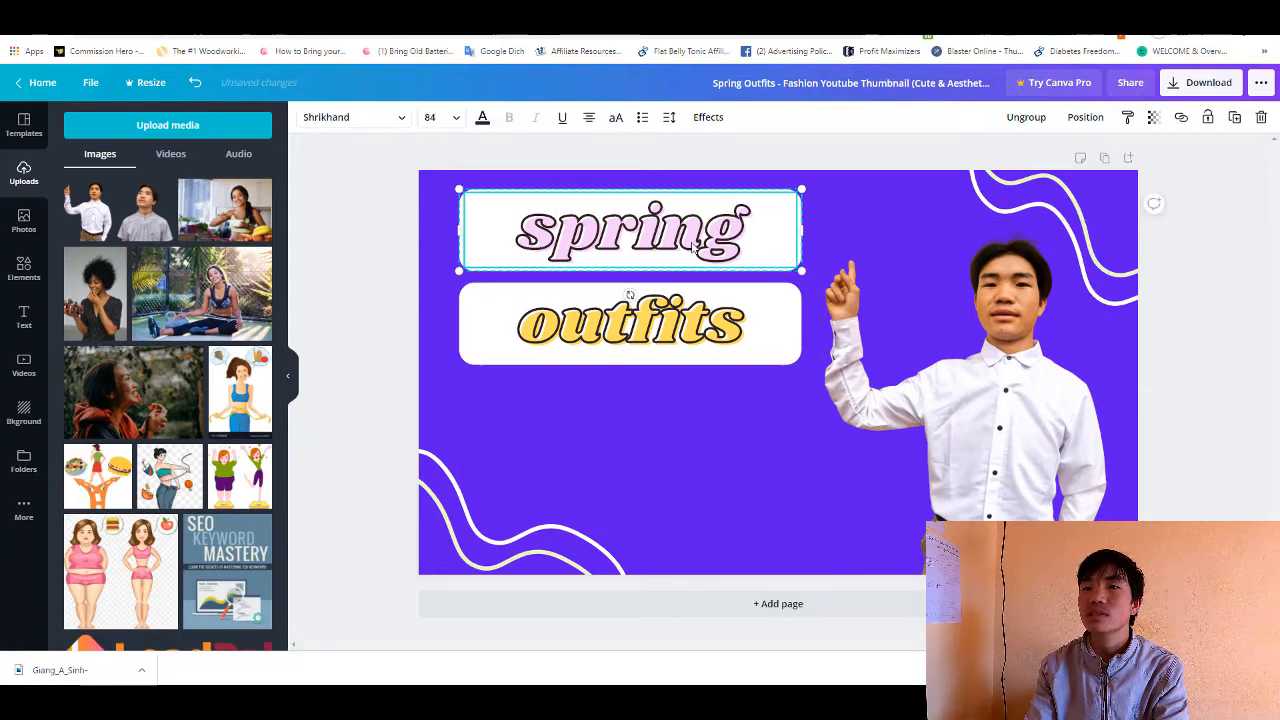
double_click(694, 240)
mouse_move(744, 240)
mouse_down()
mouse_move(533, 243)
mouse_move(744, 242)
mouse_up()
click(533, 243)
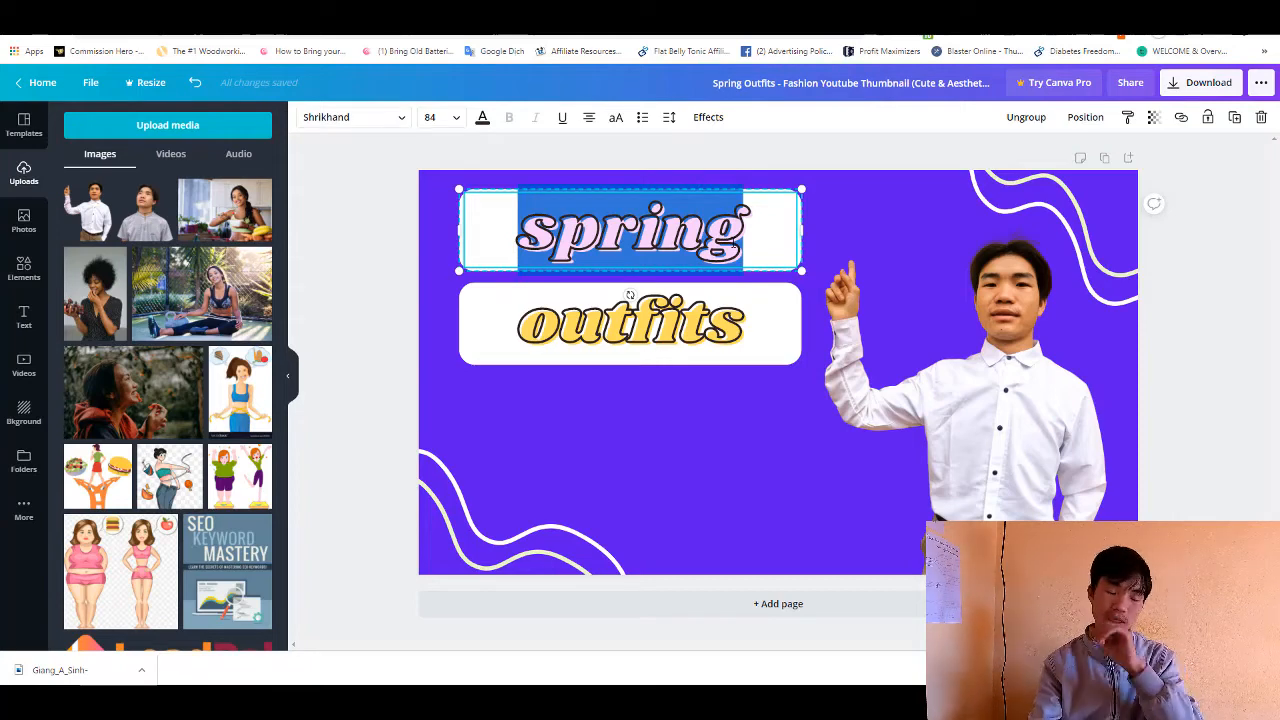
text(How TO)
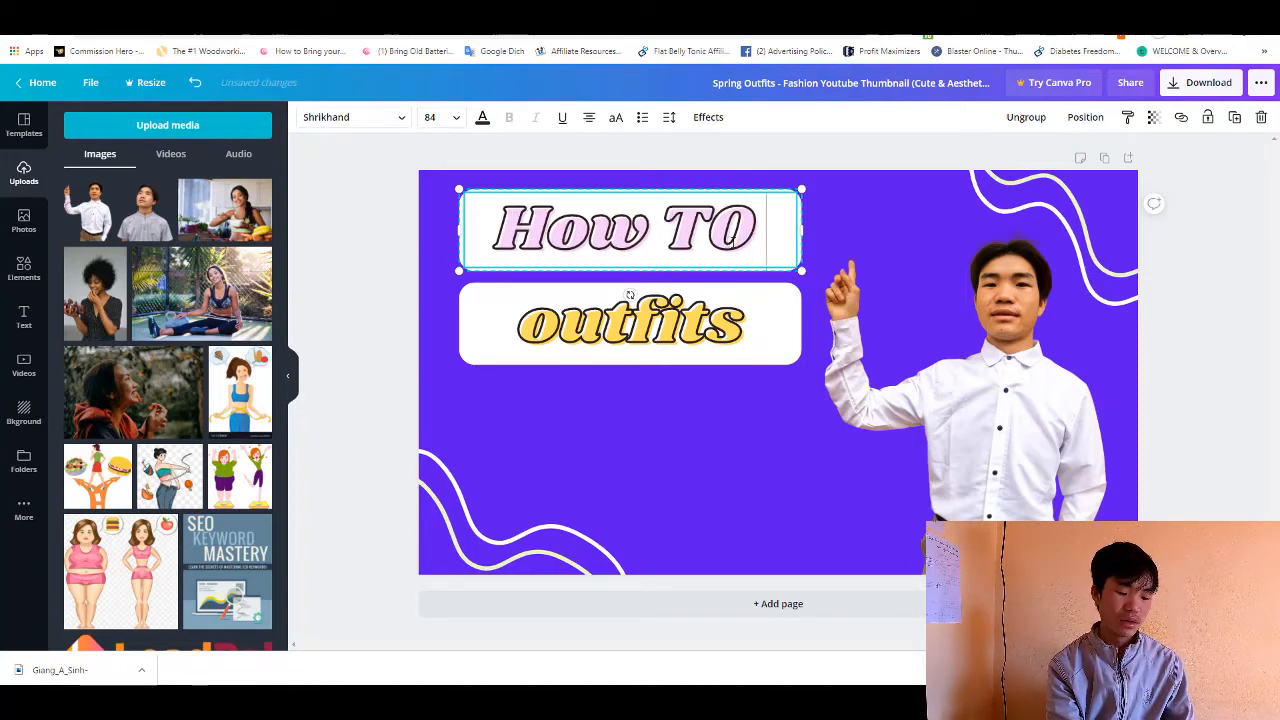
key(Return)
text(Make)
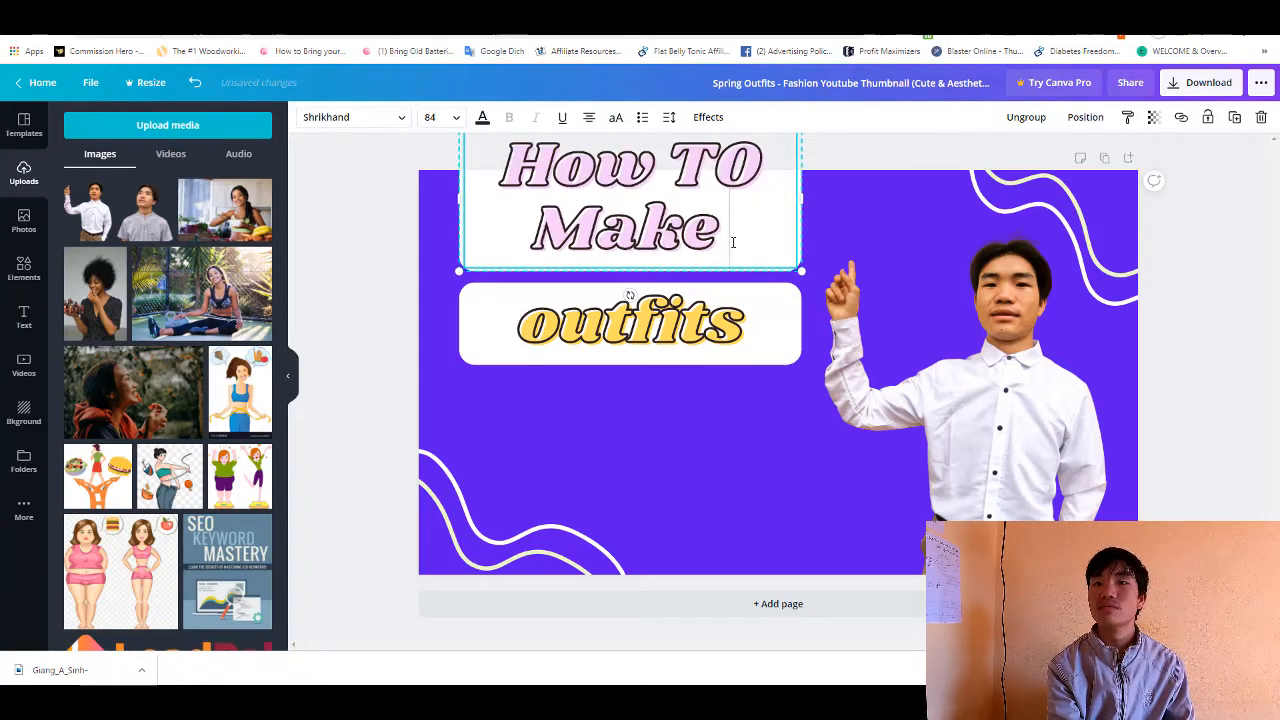
click(719, 397)
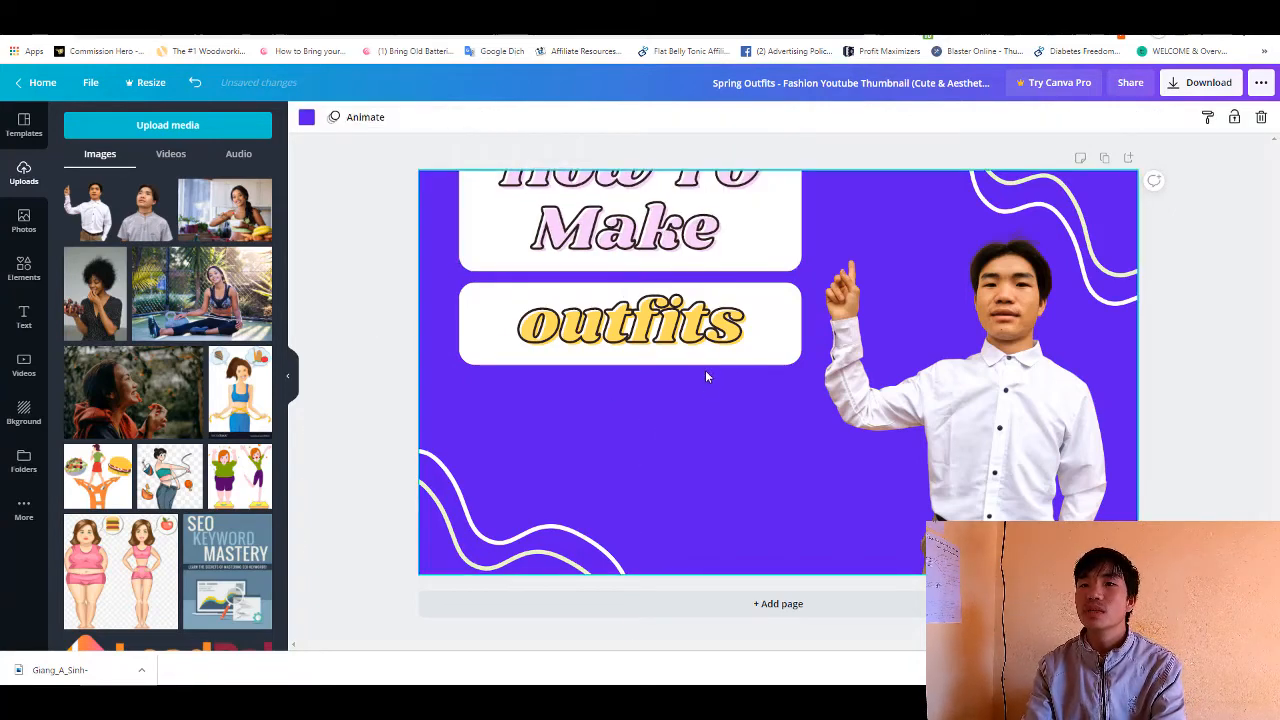
- Move the "outfits" box down to the page's lower half and the "How TO Make" box fully onto the page above it
drag(648, 405, 634, 380)
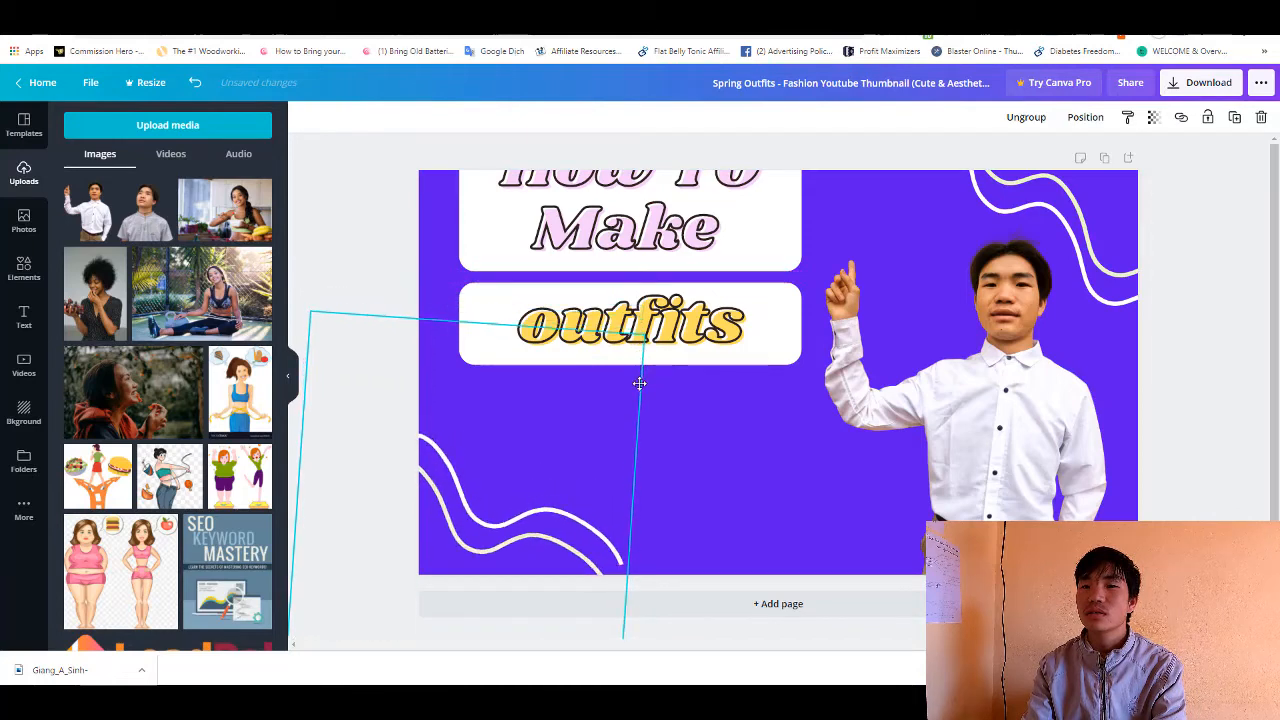
click(707, 398)
click(722, 333)
drag(722, 333, 727, 440)
click(716, 342)
drag(713, 253, 714, 343)
- Replace the word "outfits" with "100$ per day"
click(686, 425)
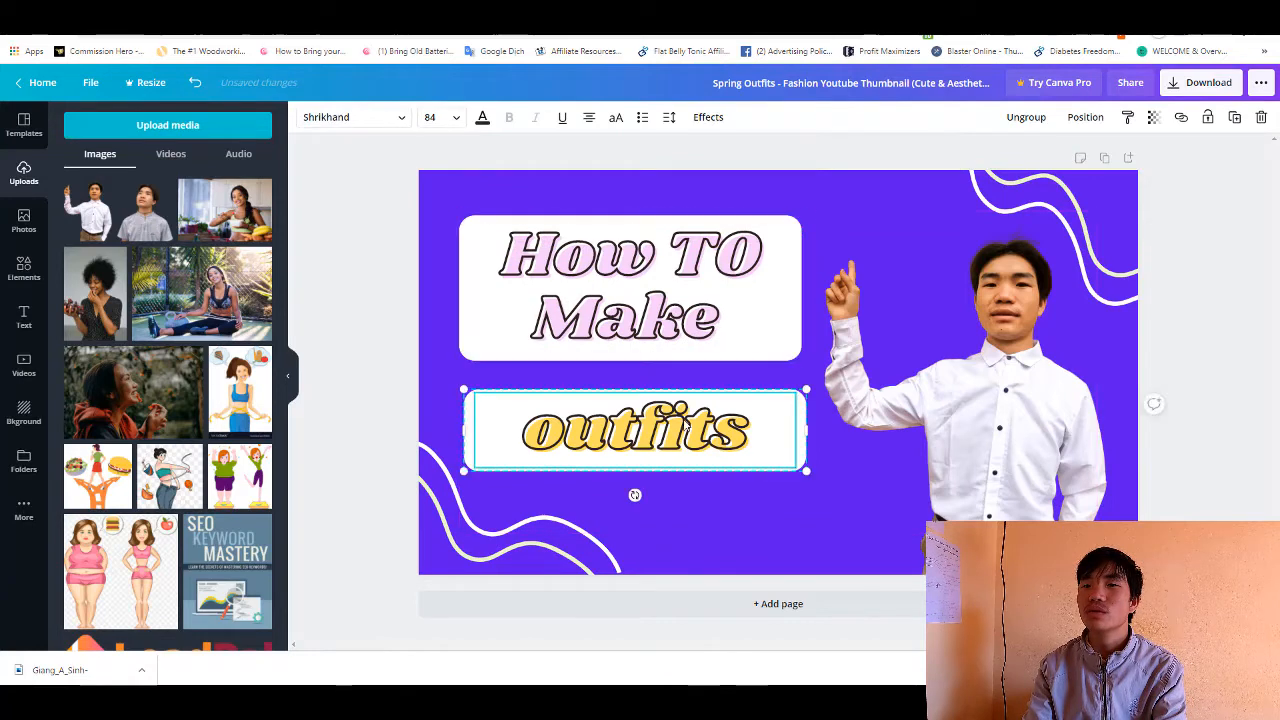
double_click(683, 428)
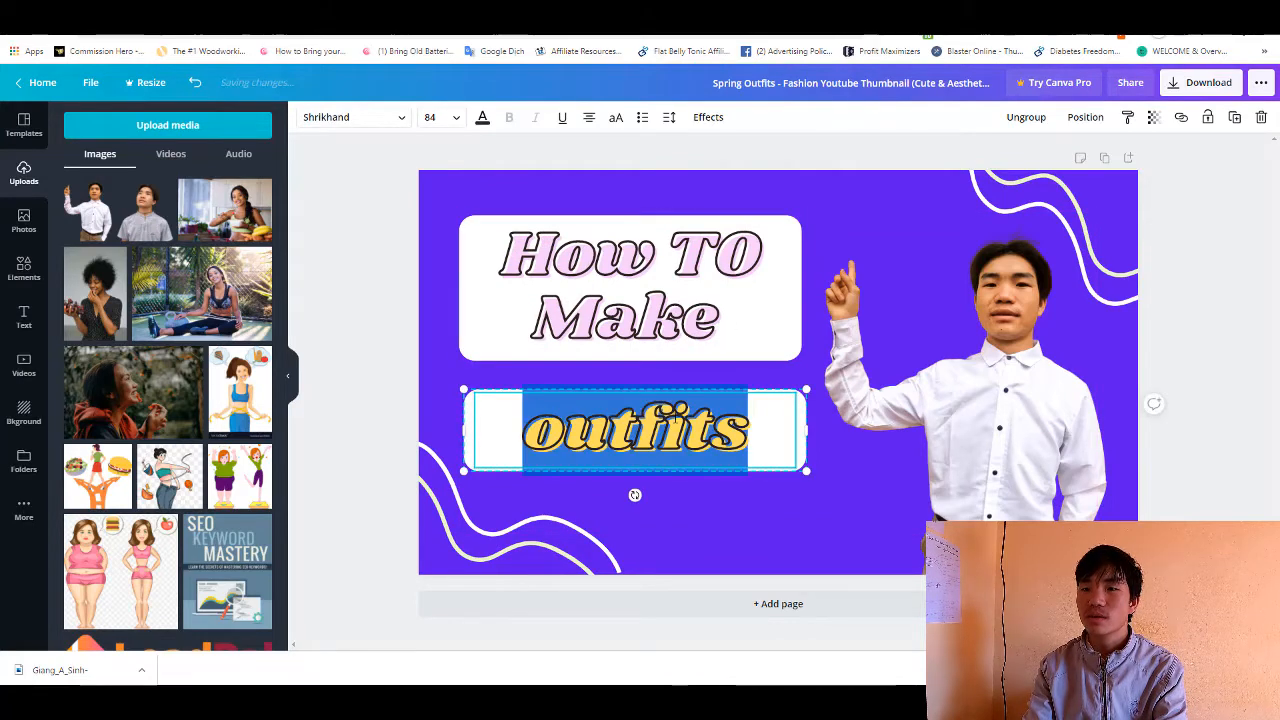
text(100)
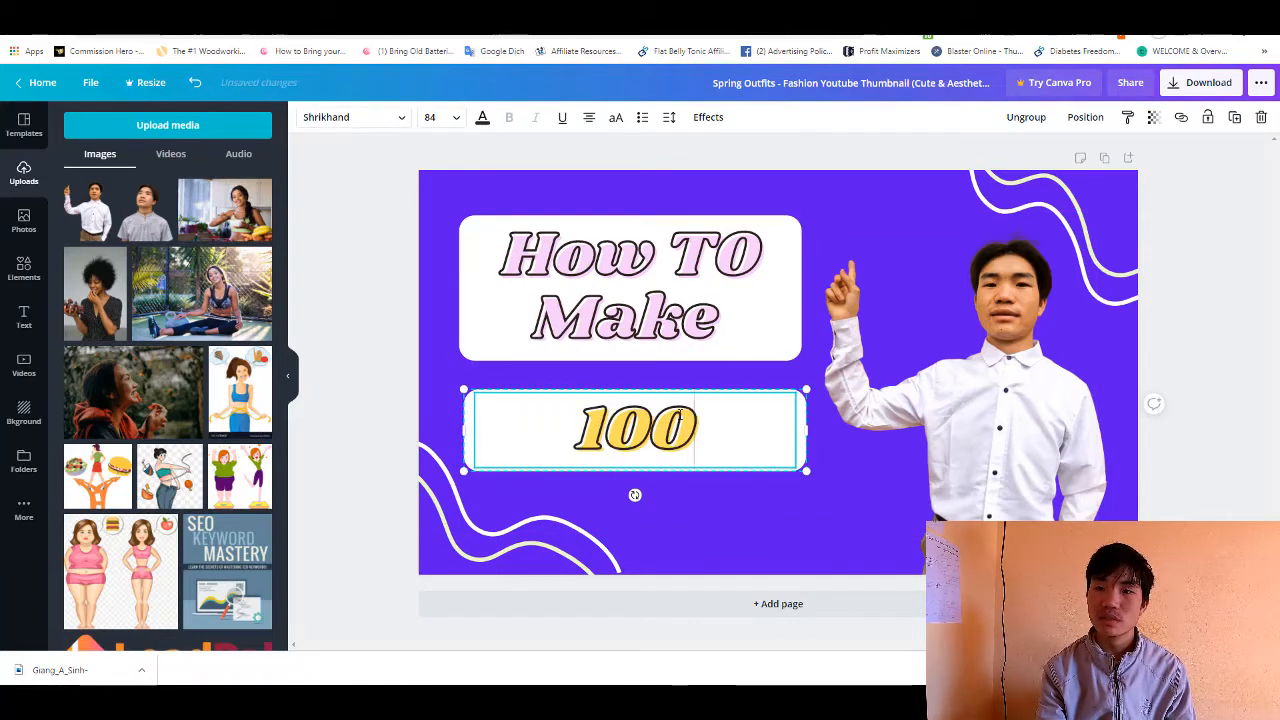
text($/)
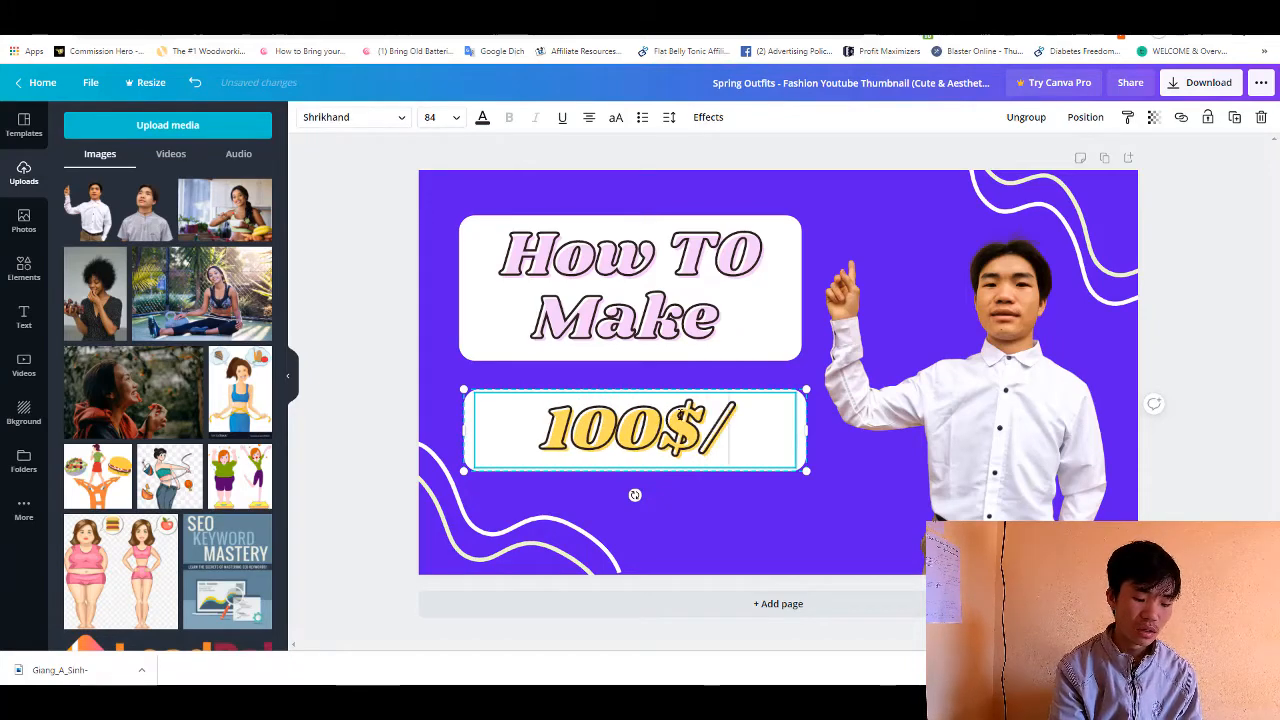
text(per day)
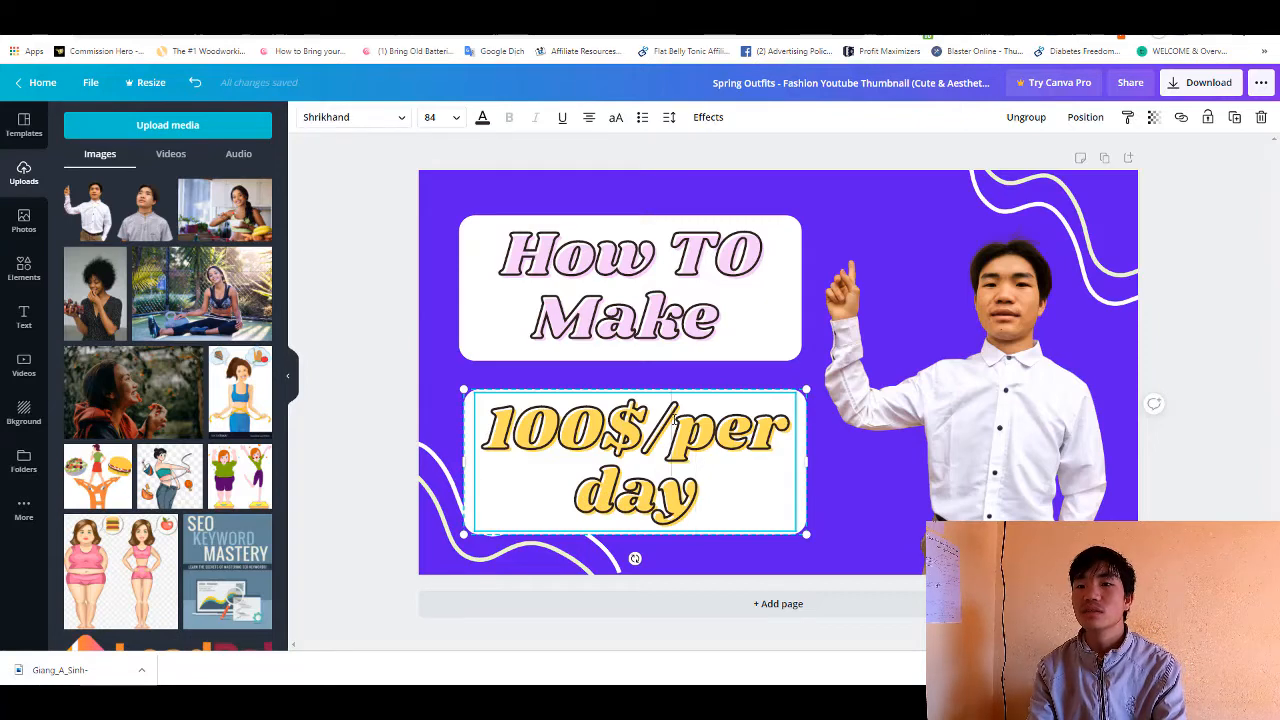
key(BackSpace)
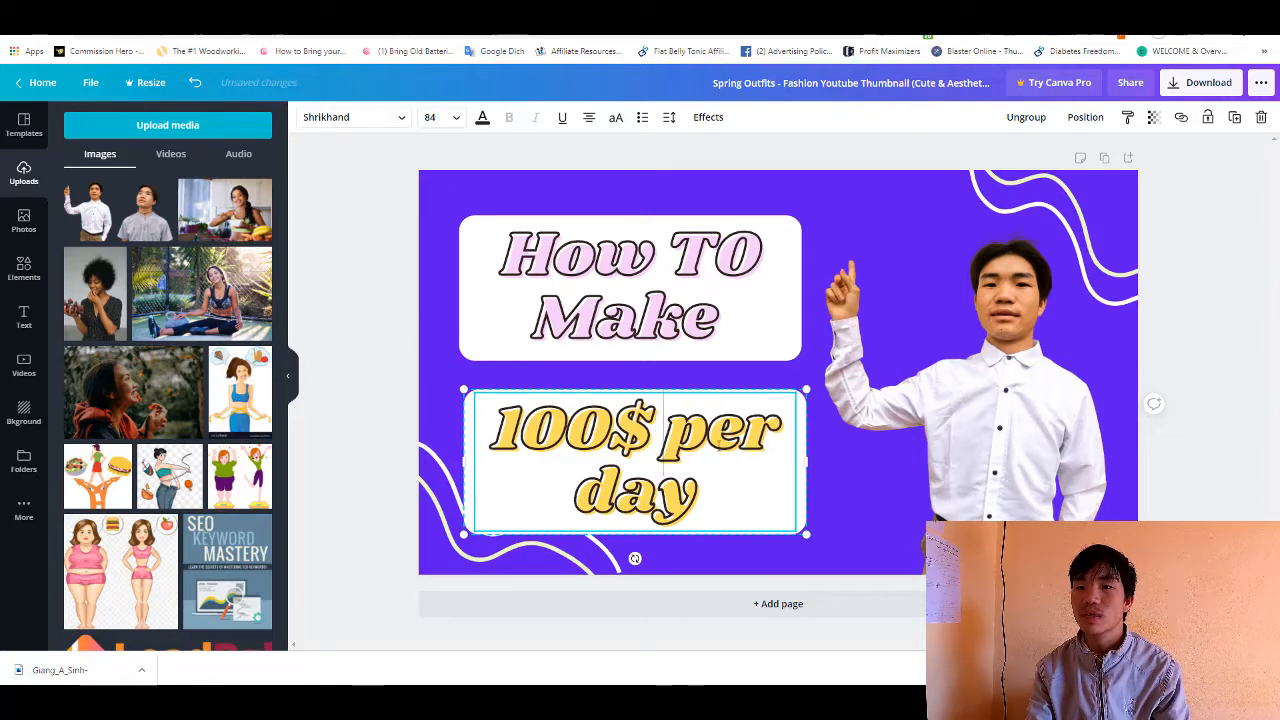
click(836, 561)
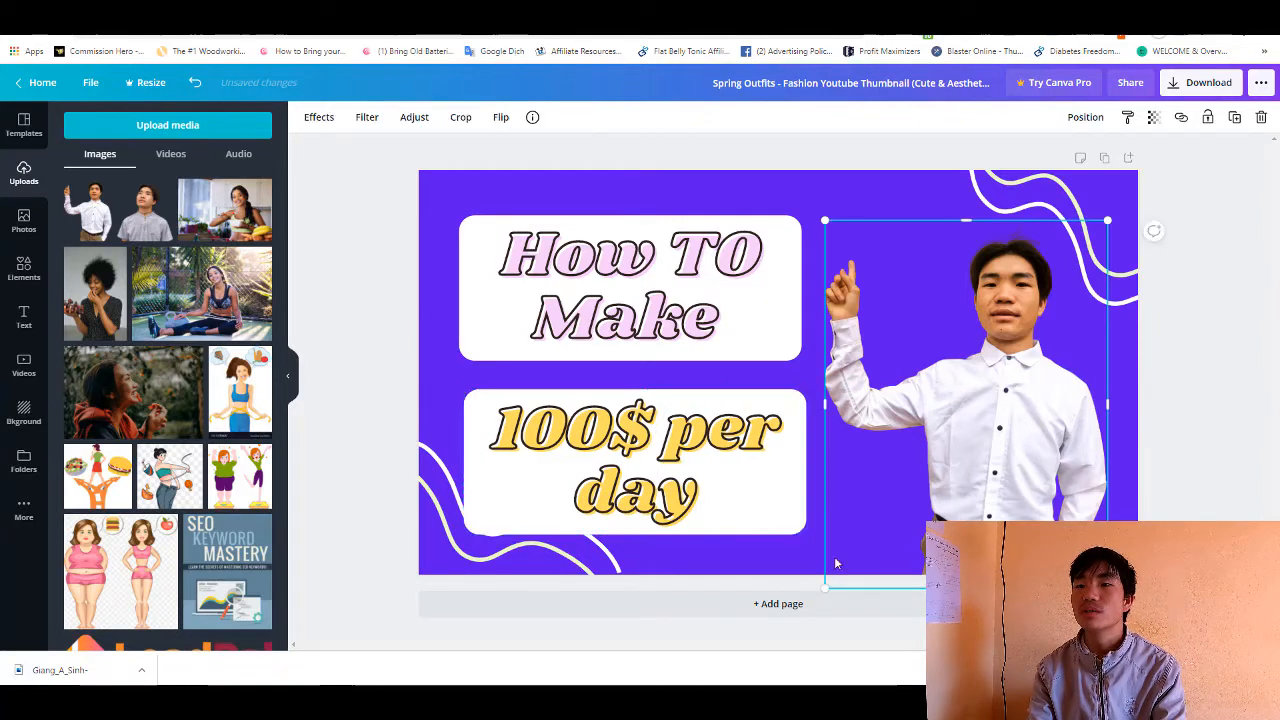
- Move the "How TO Make" box slightly up to widen the gap between the two text boxes
click(684, 548)
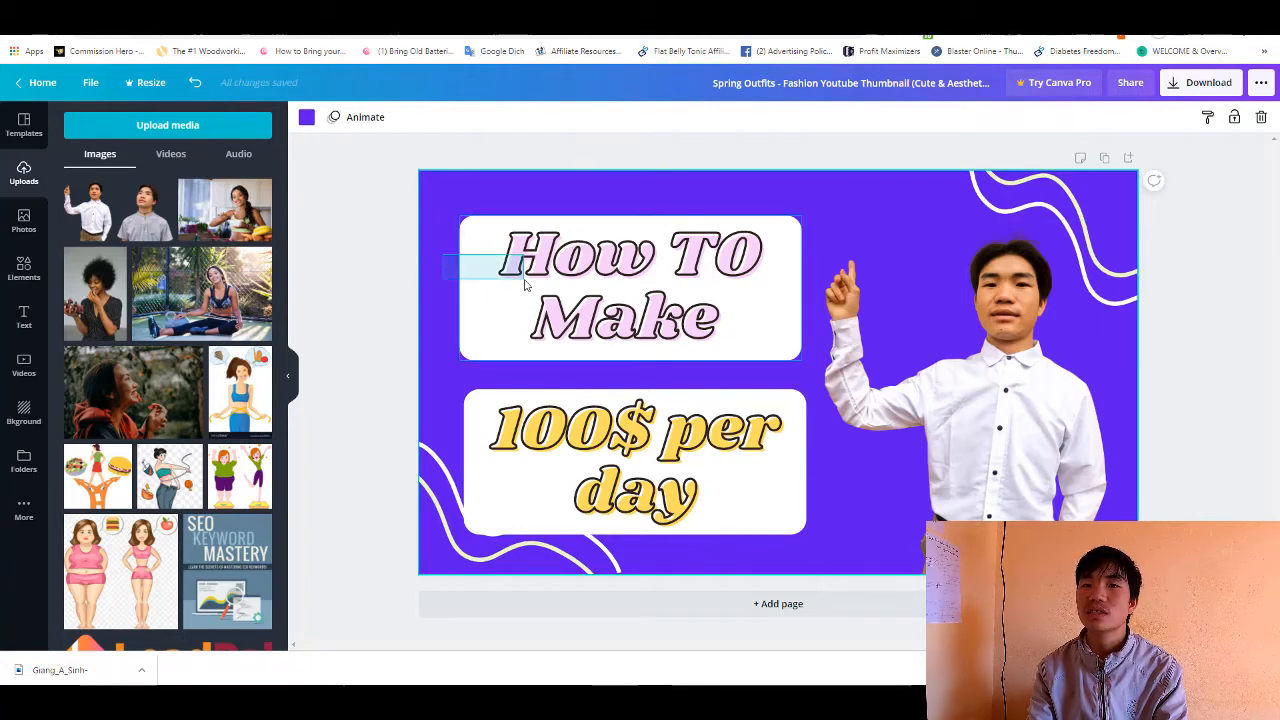
click(561, 290)
drag(561, 290, 558, 272)
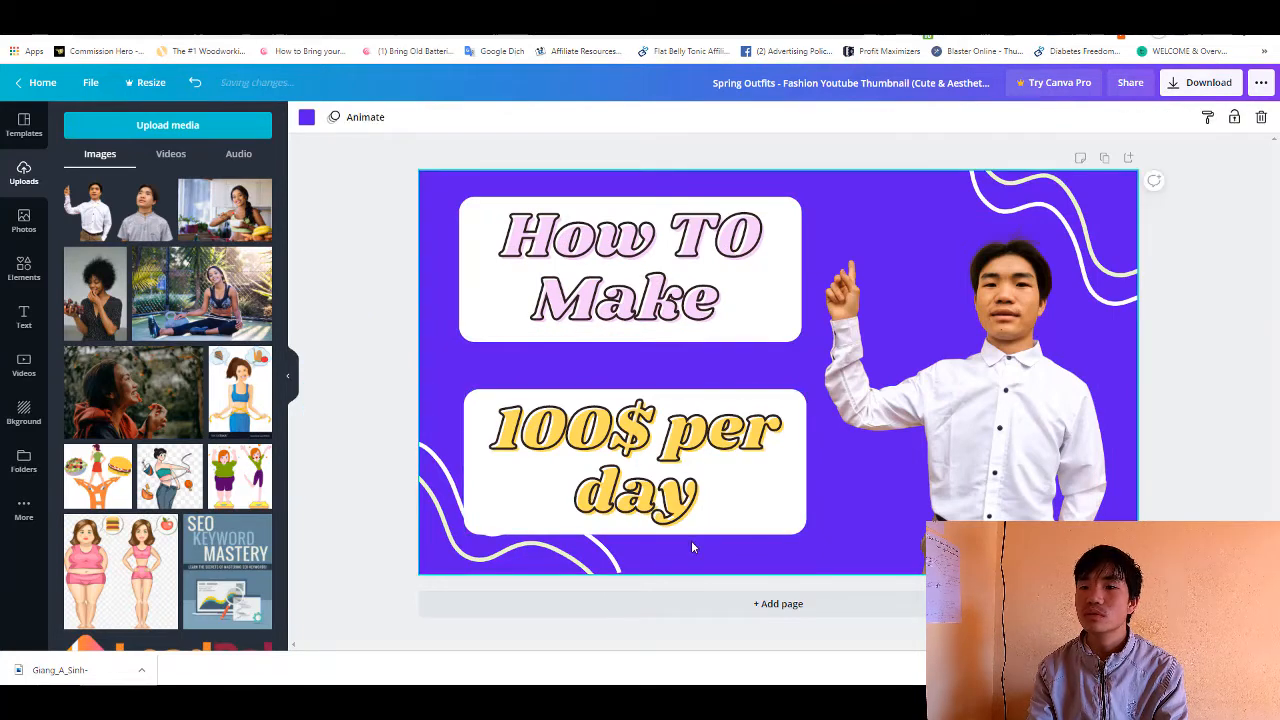
- Move the "100$ per day" box up, closer beneath the "How TO Make" box
drag(689, 523, 695, 472)
- Set the "How TO Make" text colour to the custom red #FF2700
click(478, 261)
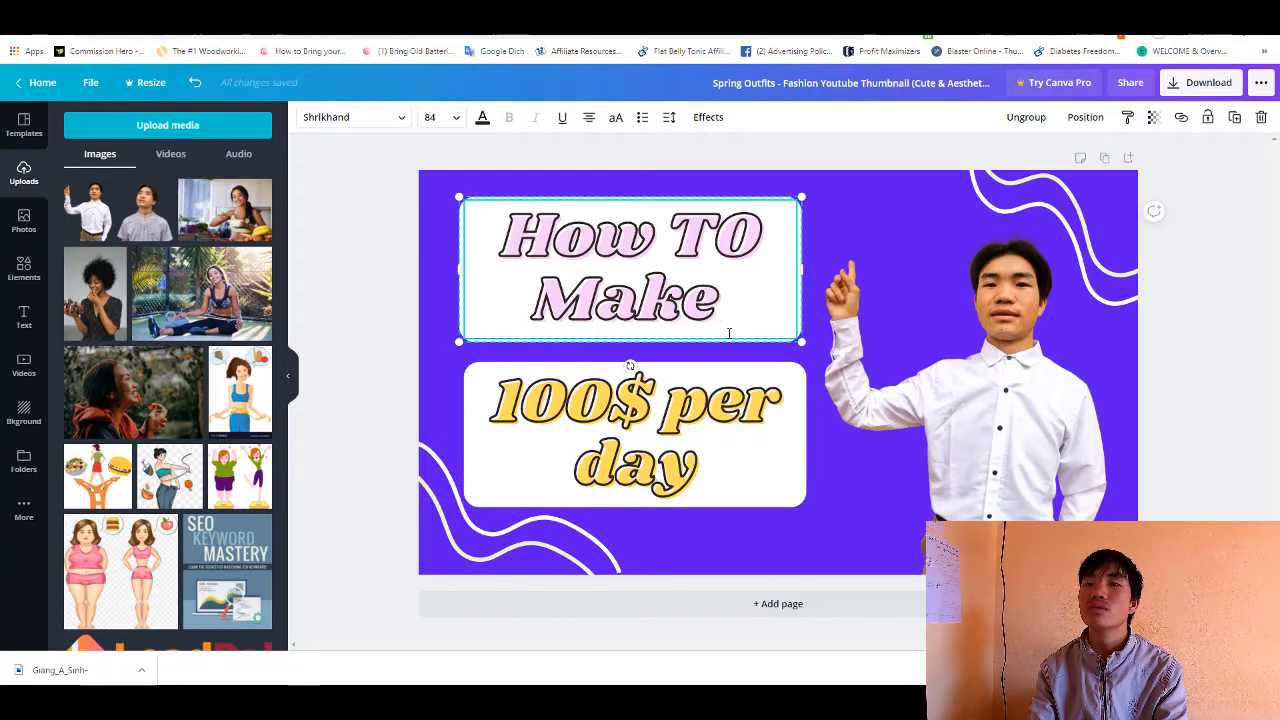
drag(735, 314, 518, 243)
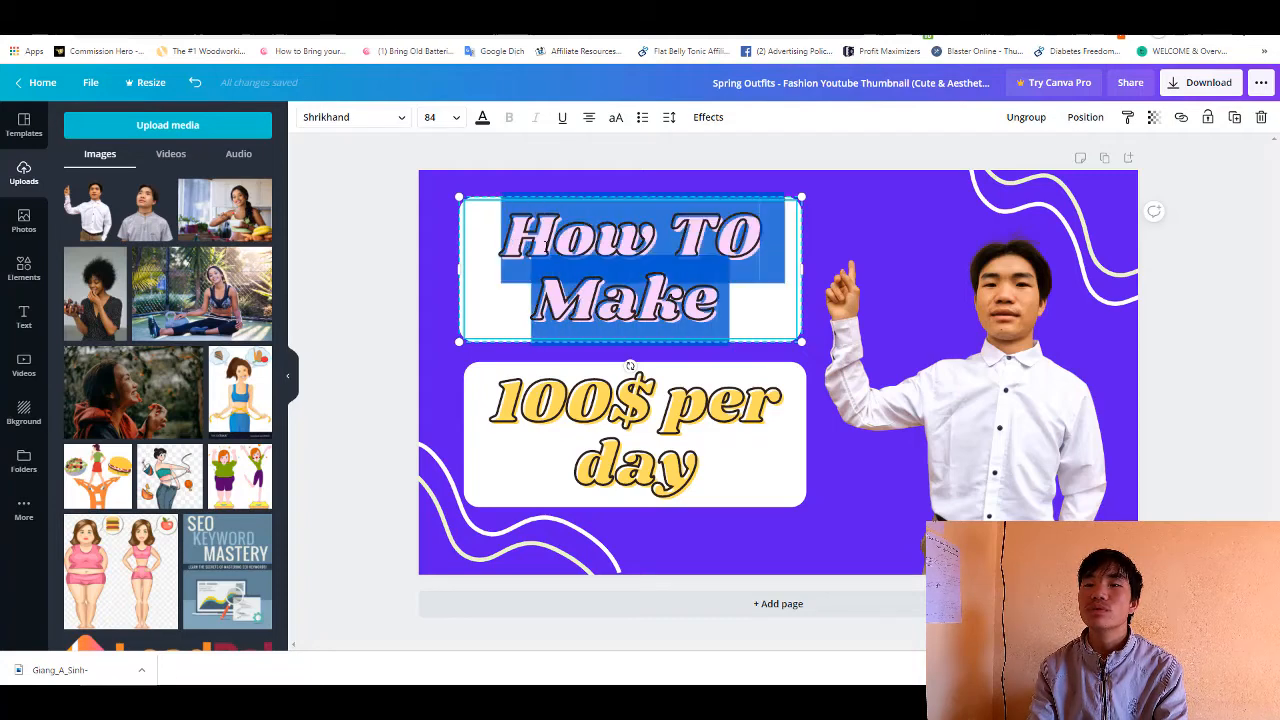
click(524, 202)
click(482, 117)
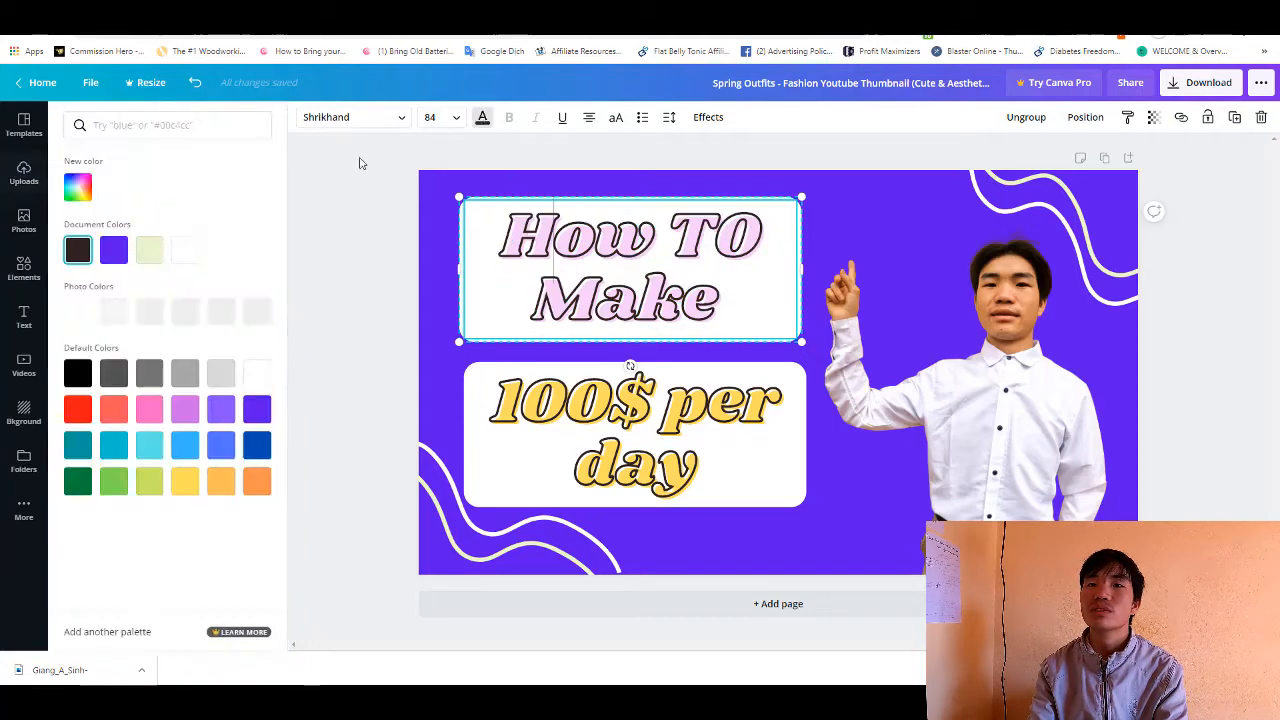
click(90, 198)
drag(164, 266, 310, 194)
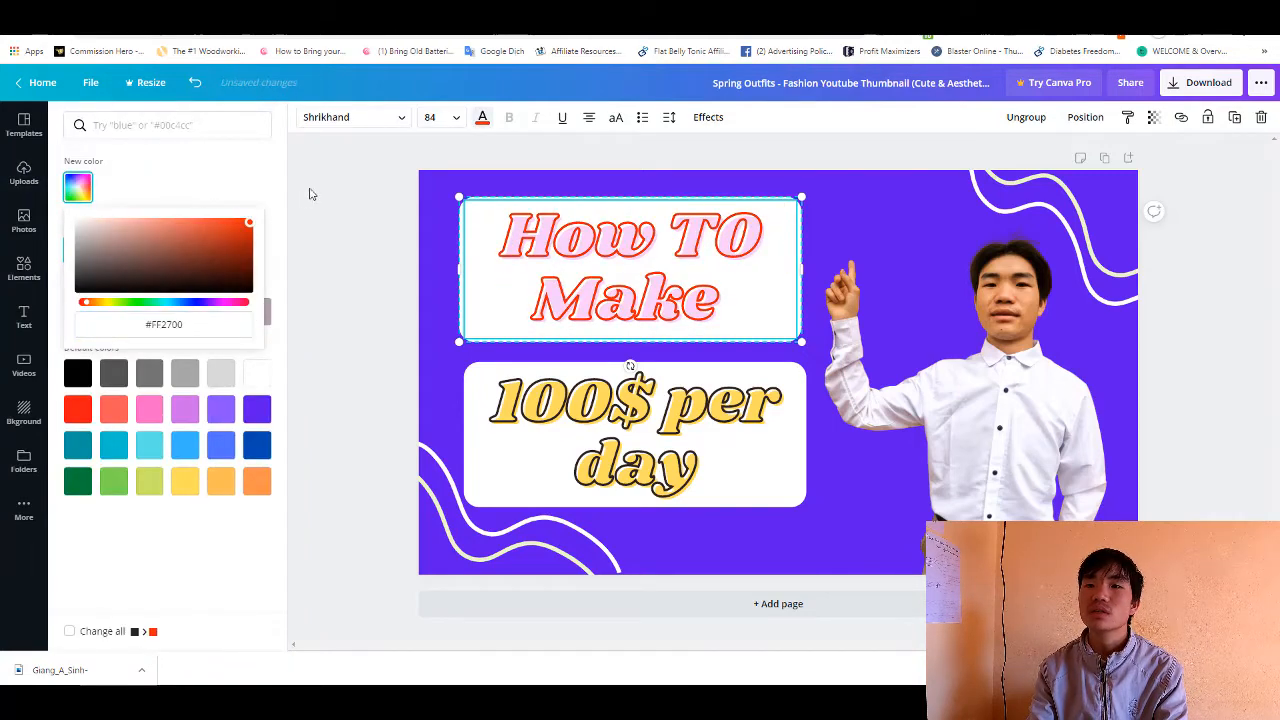
click(243, 169)
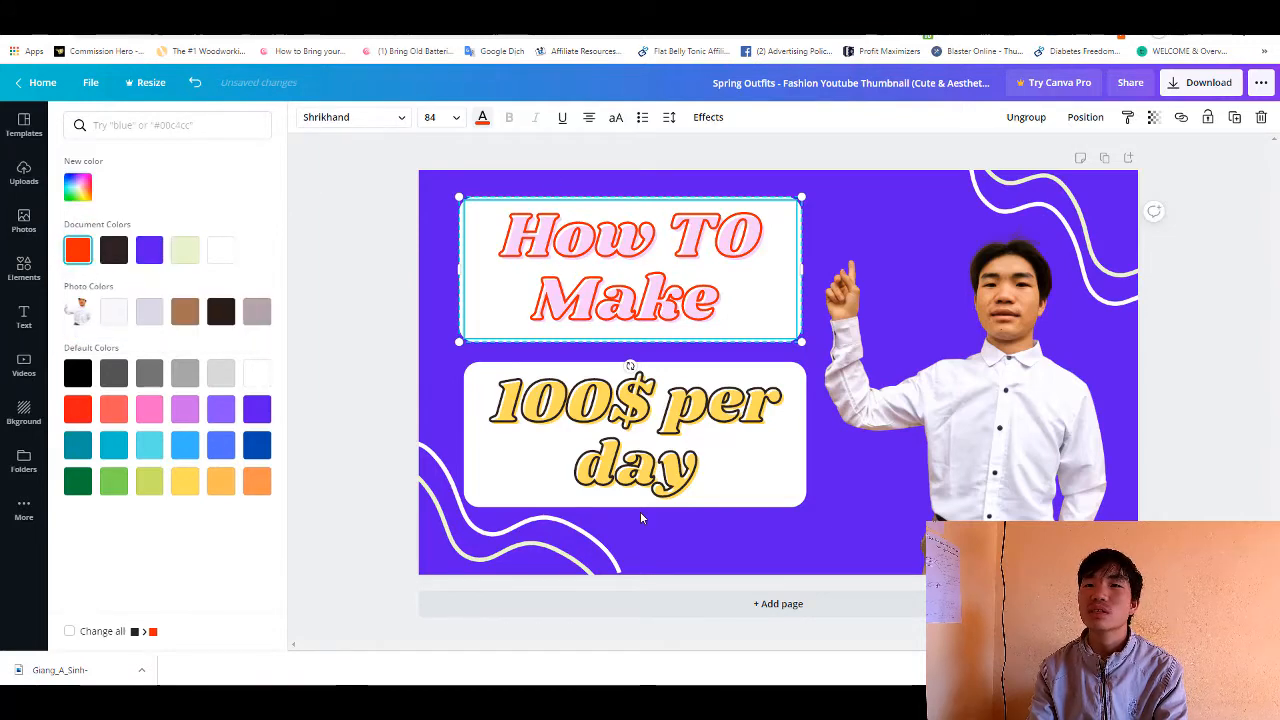
- Set the "100$ per day" text colour to the default dark green
click(645, 447)
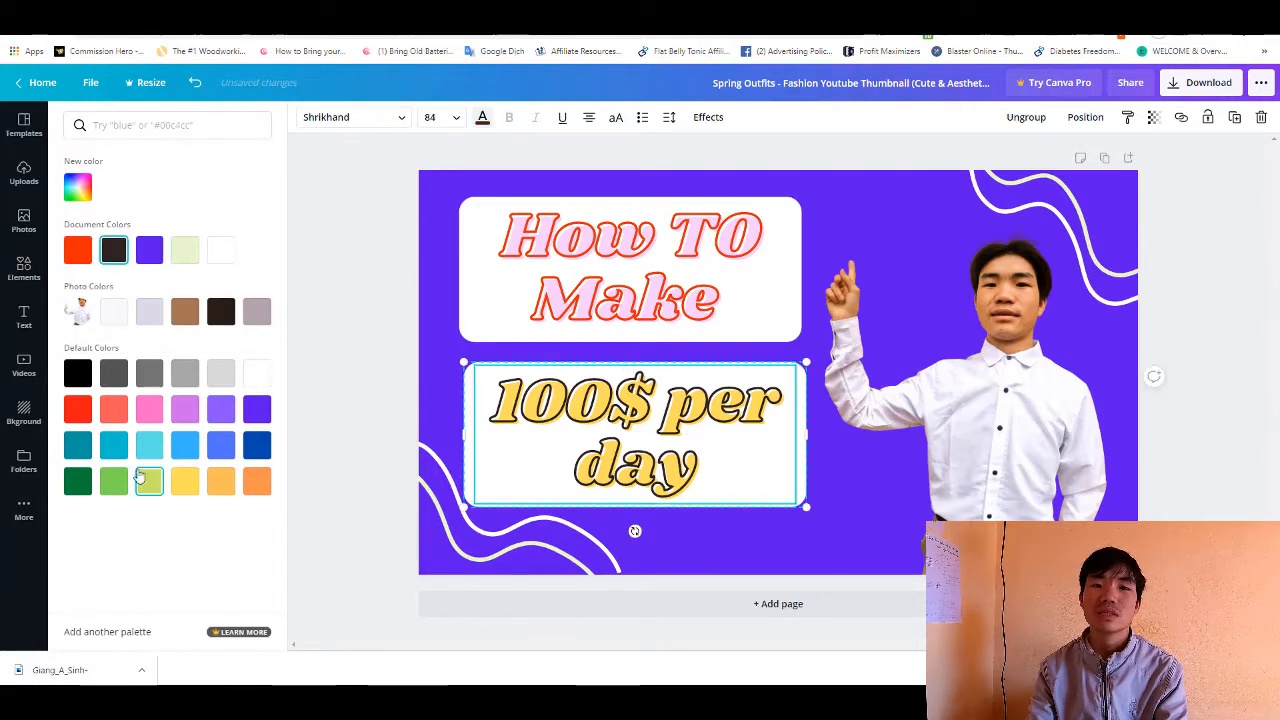
click(77, 481)
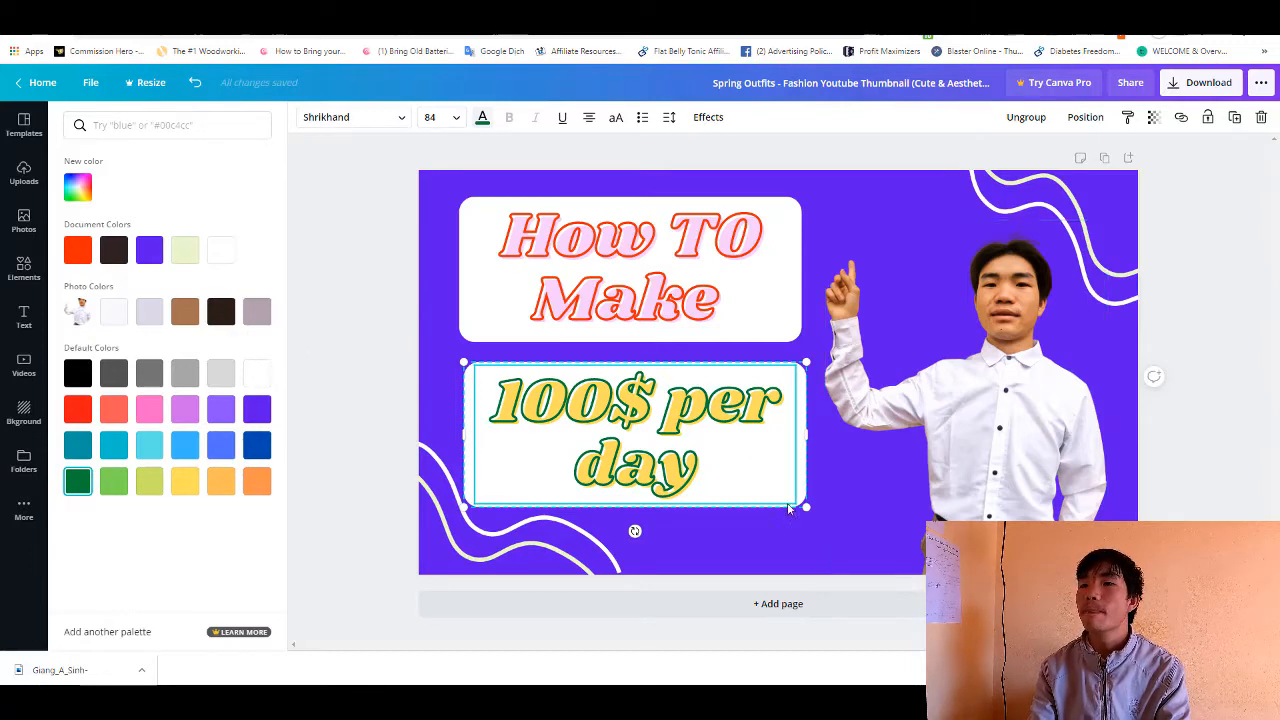
click(774, 546)
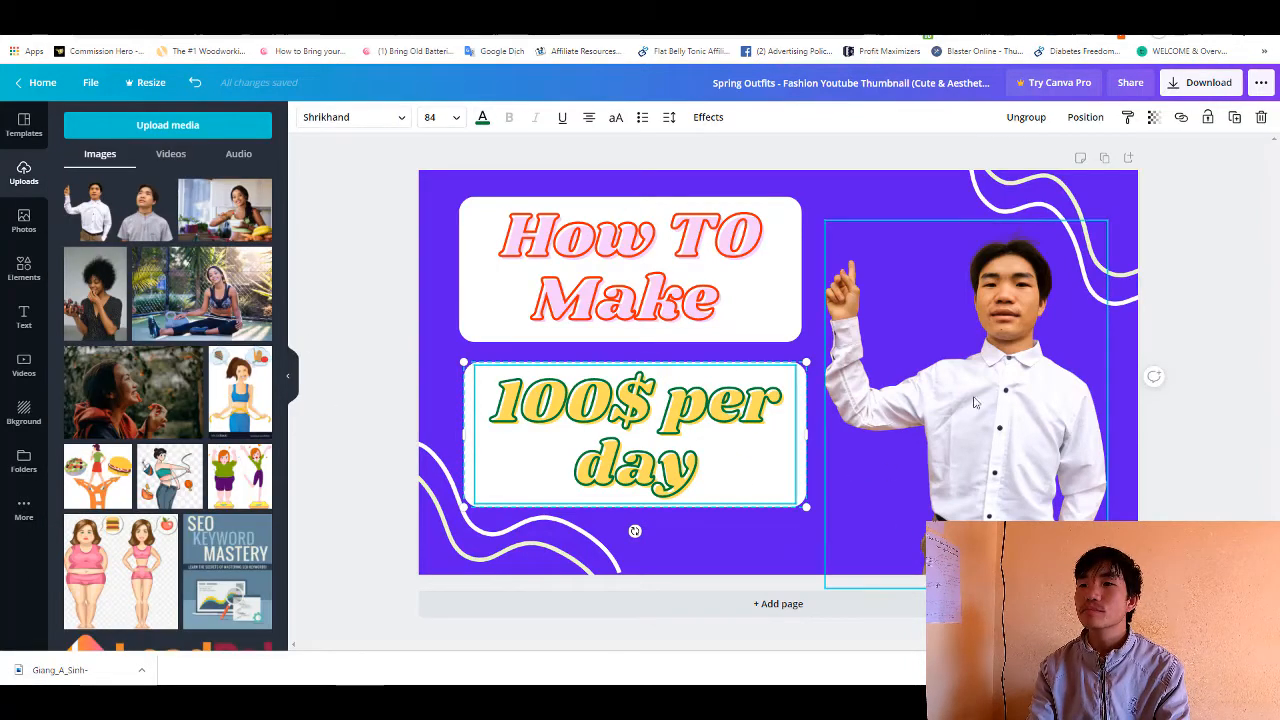
- Shift the cut-out portrait slightly down and towards the page's right edge
drag(1003, 404, 1009, 409)
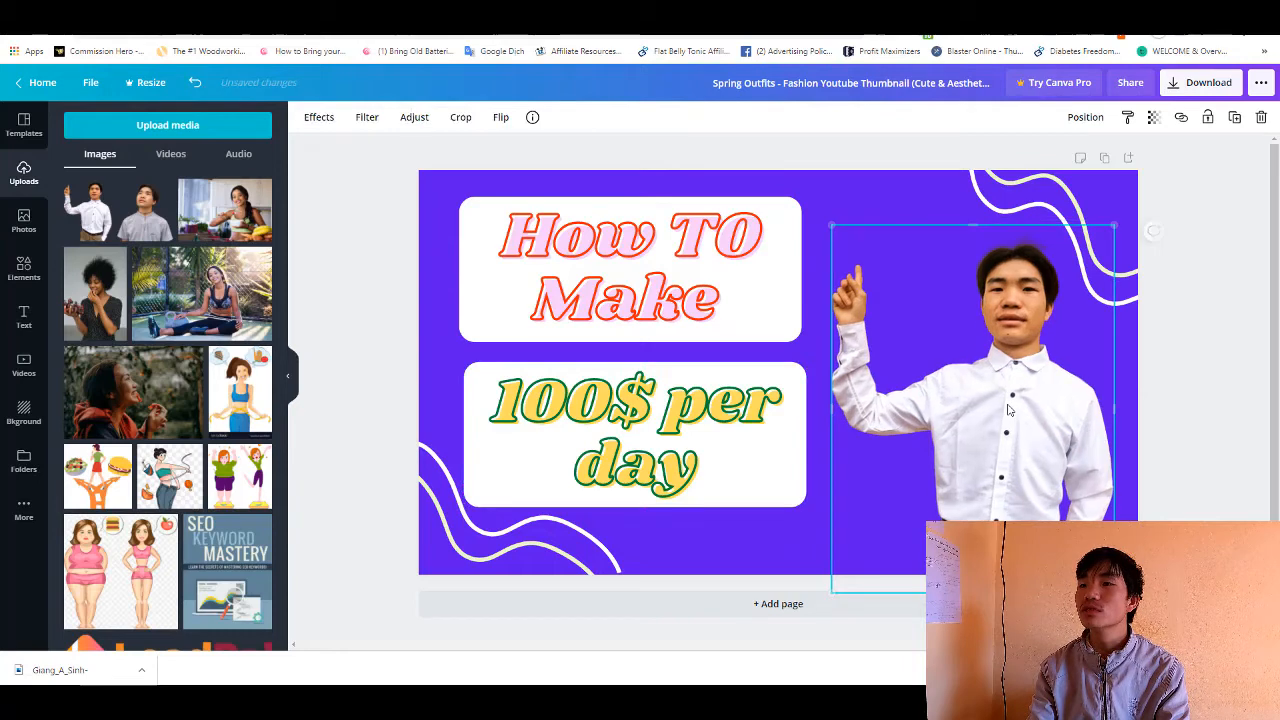
click(855, 203)
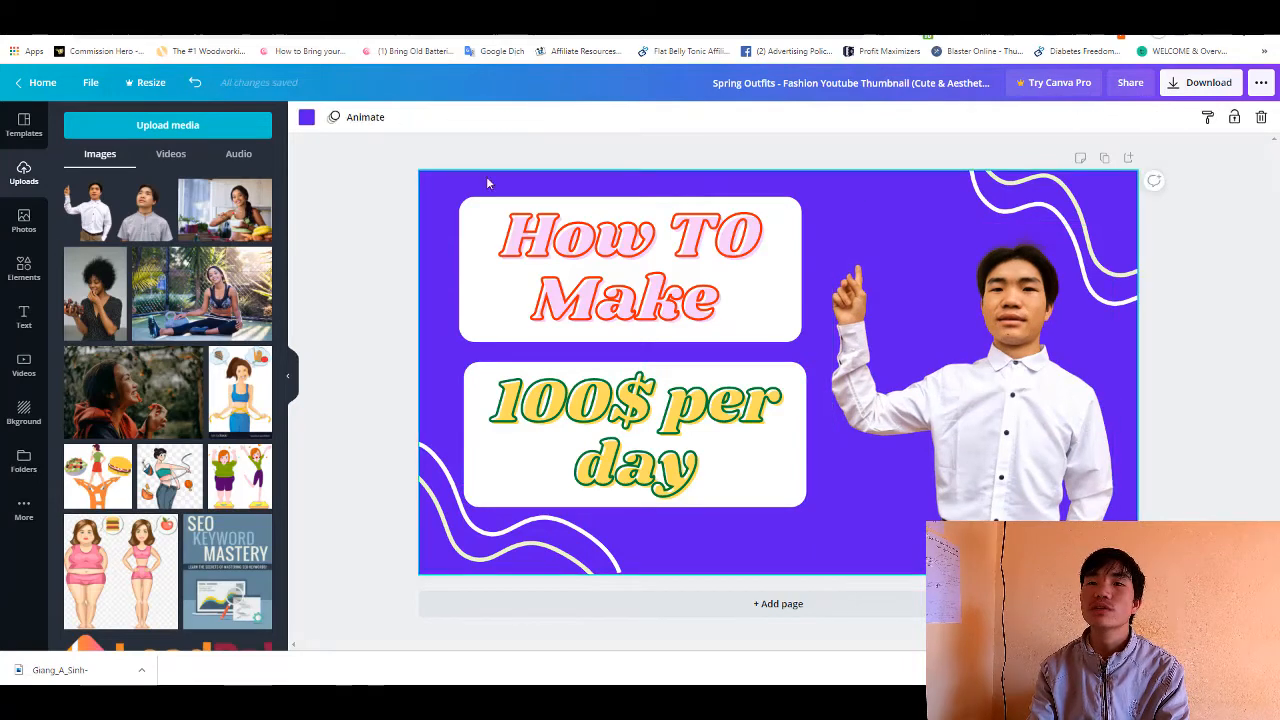
click(24, 266)
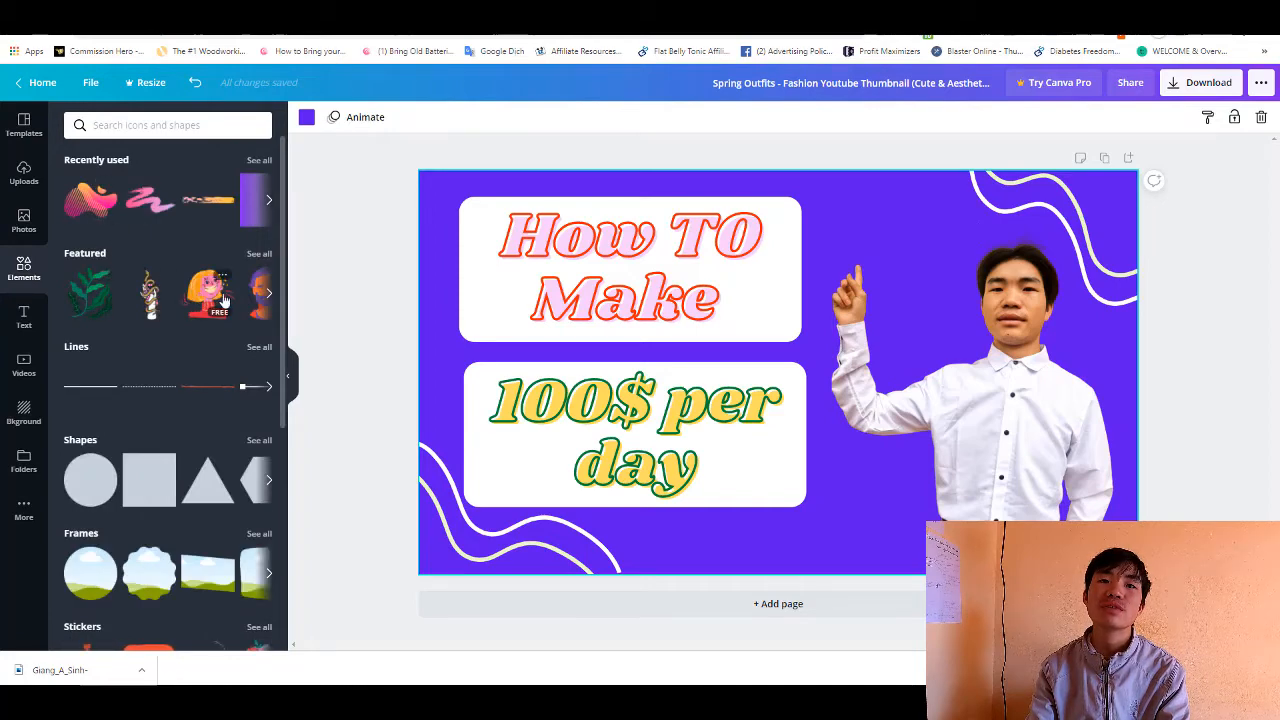
click(25, 229)
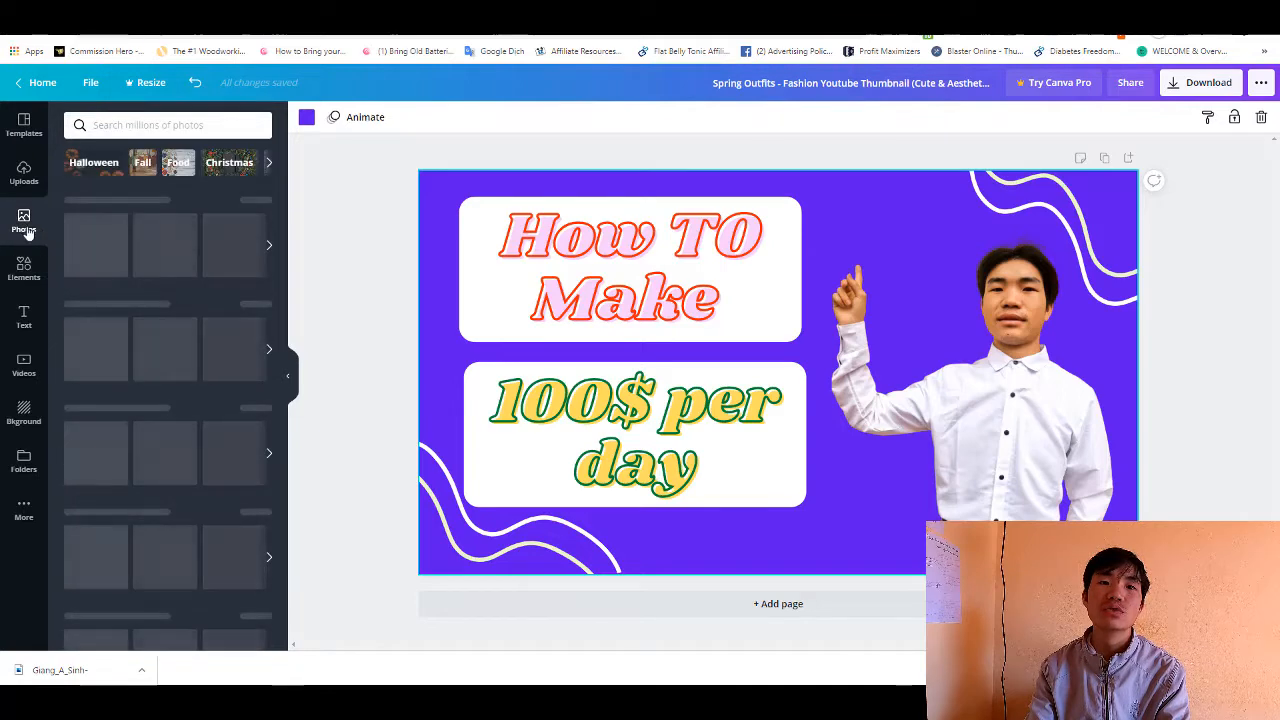
click(124, 128)
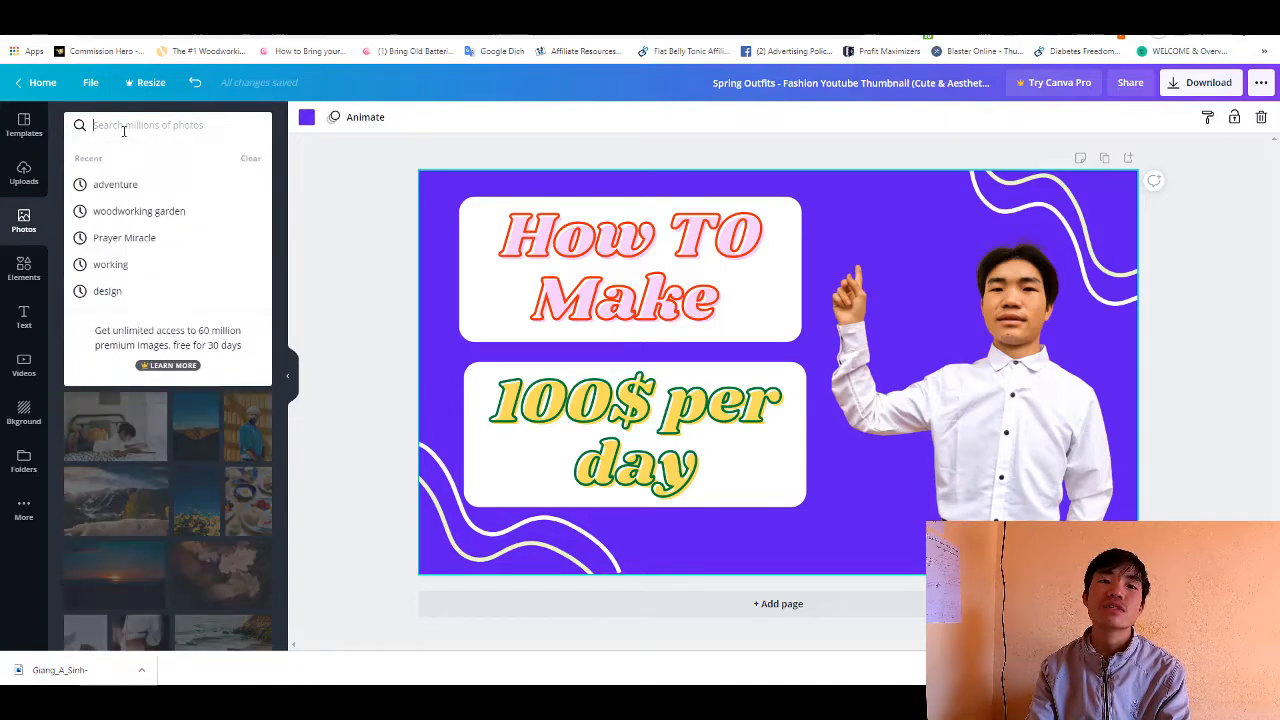
click(275, 118)
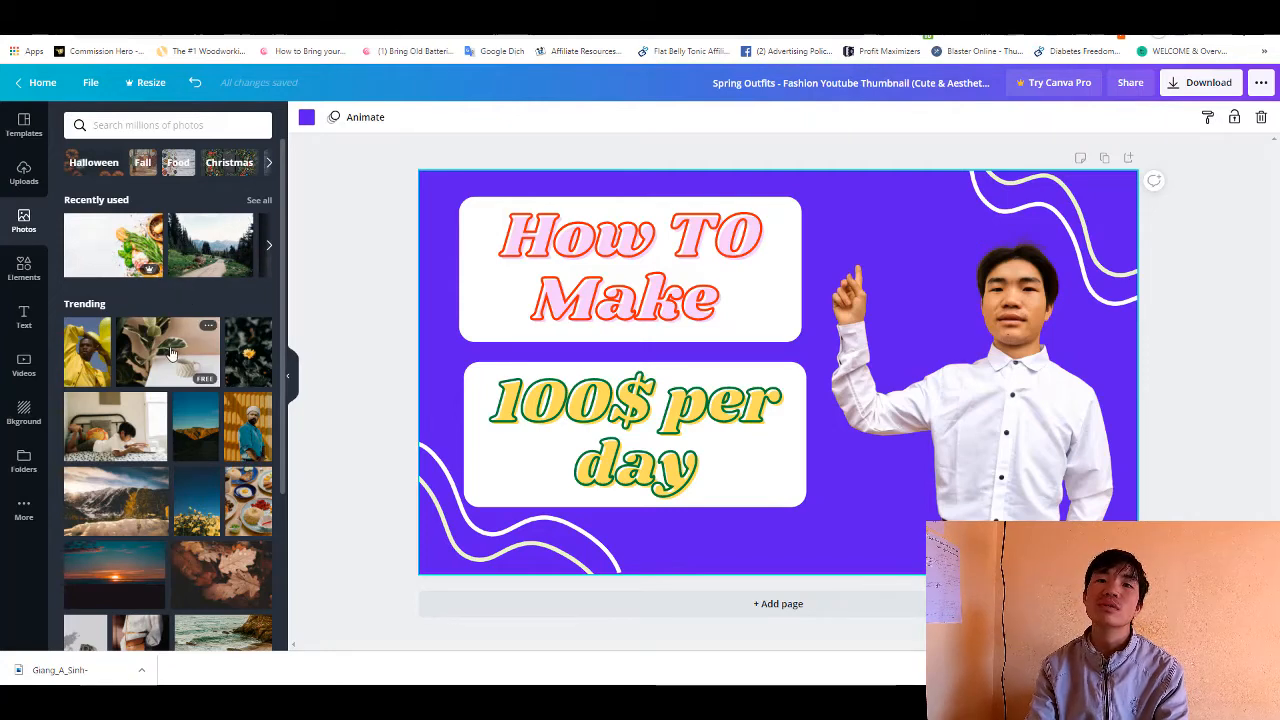
scroll(170, 352, down, 1)
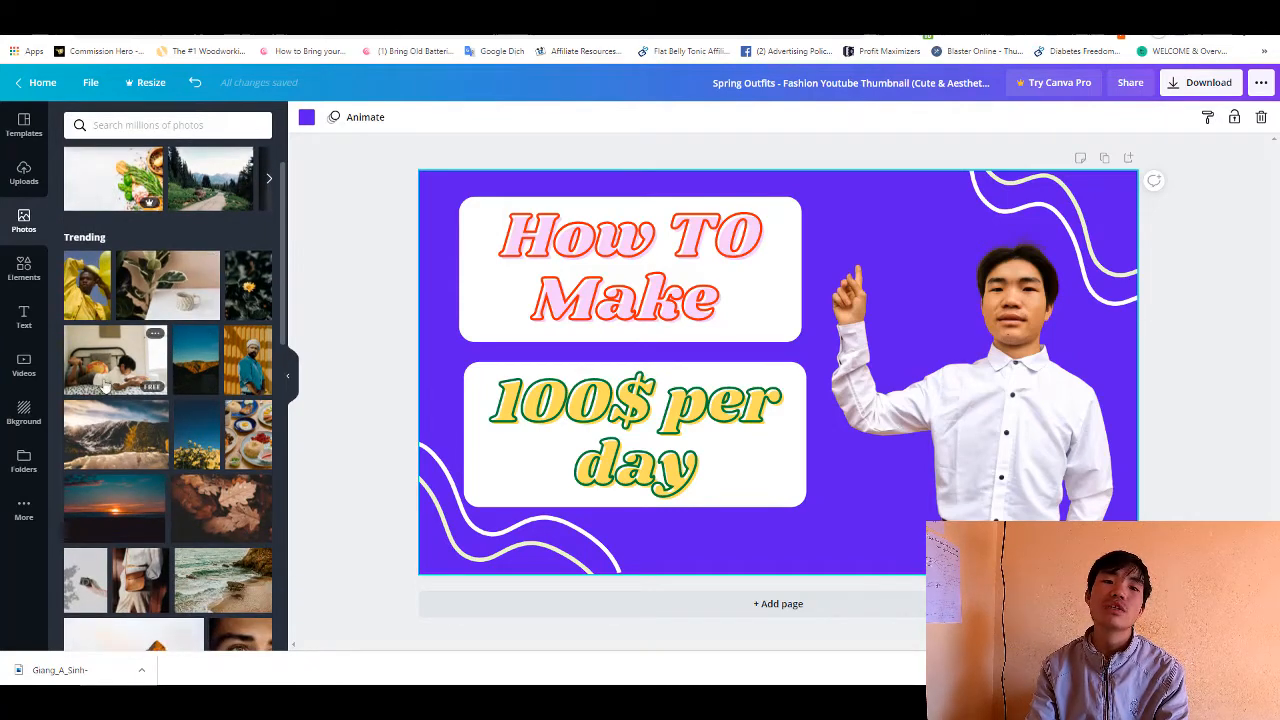
- Add the featured blonde girl illustration and place it in the upper part of the page, above the portrait's raised hand
click(27, 271)
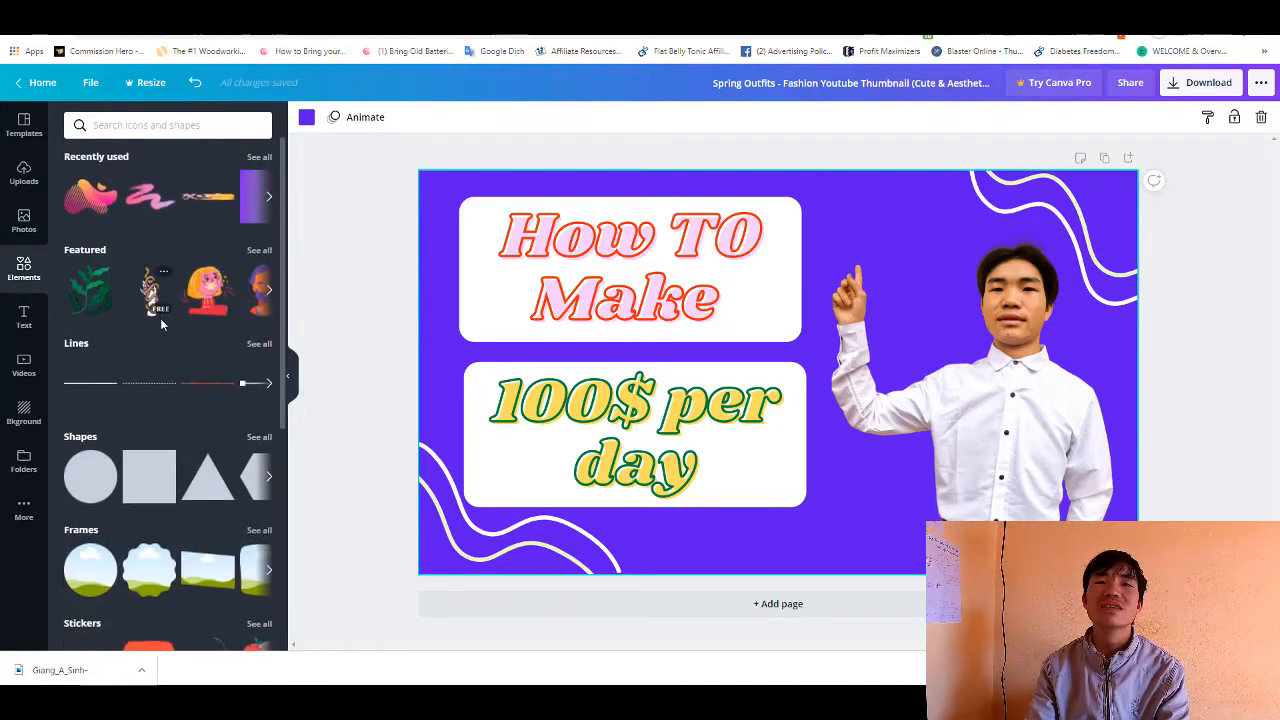
scroll(170, 317, down, 1)
scroll(175, 330, up, 1)
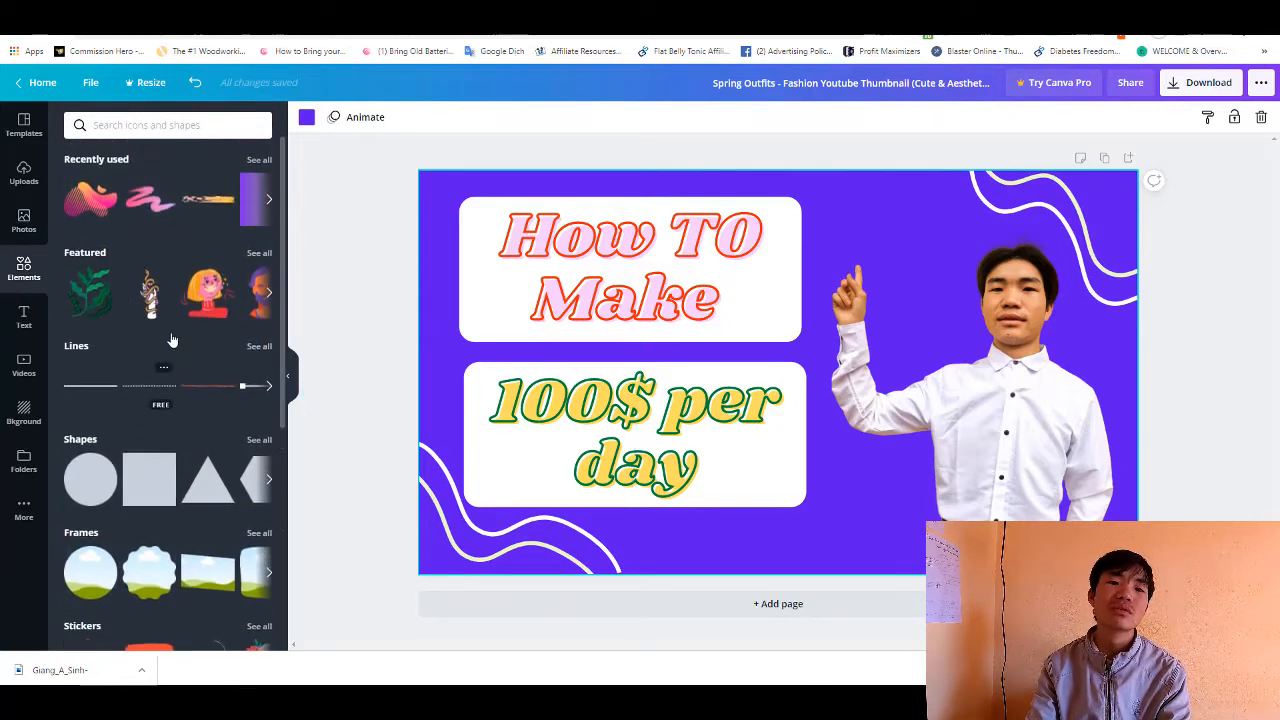
click(206, 297)
drag(770, 350, 945, 271)
- Shrink the cut-out portrait and reposition it so the raised finger sits just below the girl illustration
mouse_move(1035, 365)
mouse_down()
mouse_move(1047, 410)
mouse_move(1014, 379)
mouse_up()
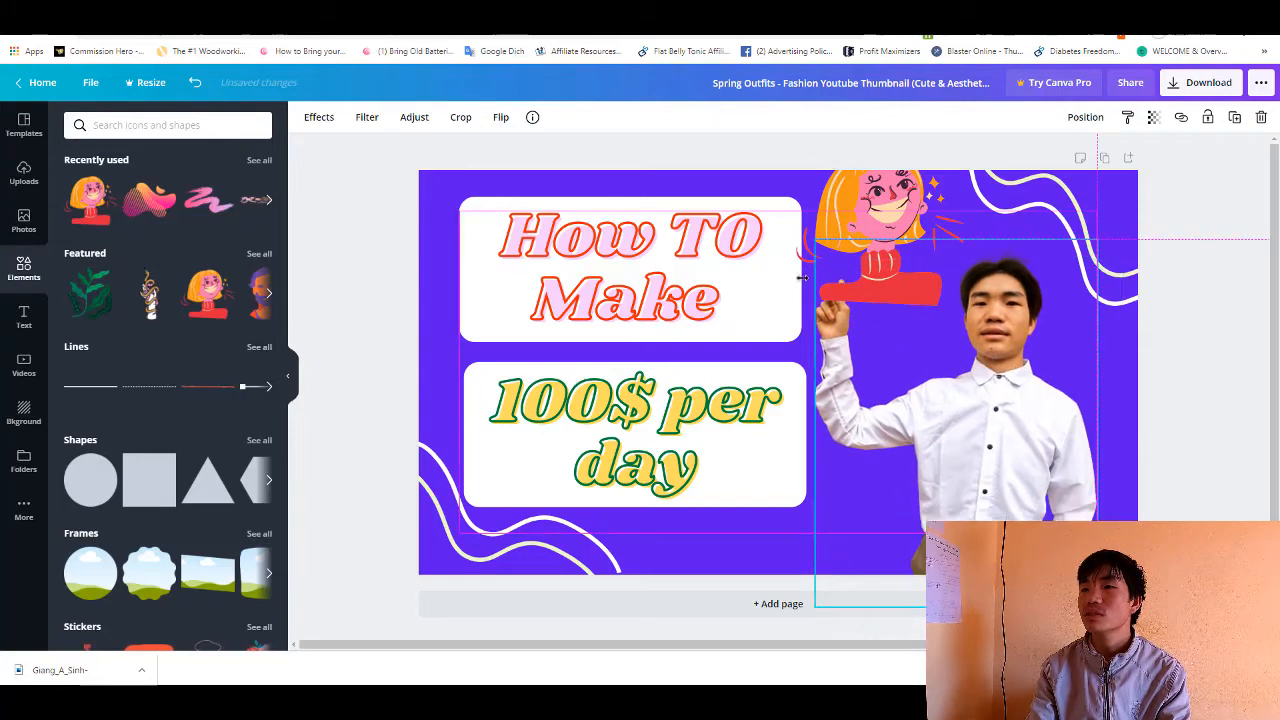
drag(815, 240, 858, 292)
drag(1022, 419, 1035, 395)
- Shrink the girl illustration to fit within the page and centre it above the portrait's raised finger
click(940, 178)
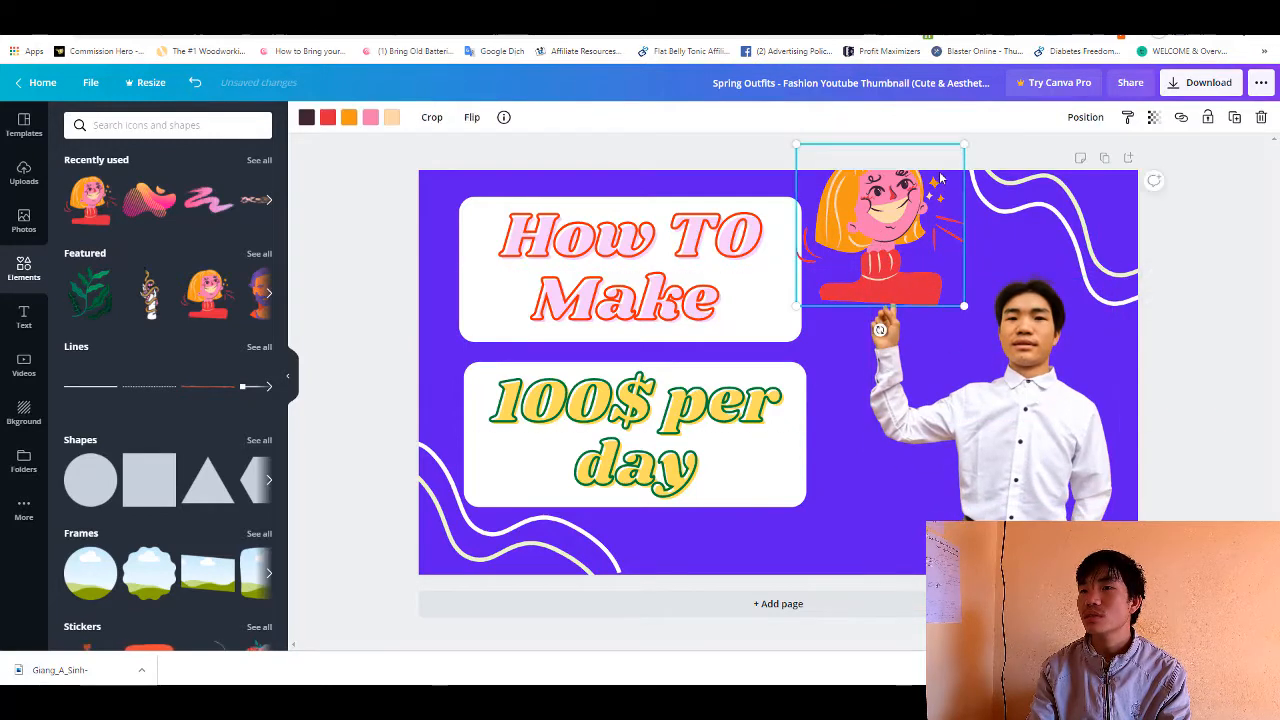
drag(967, 146, 929, 178)
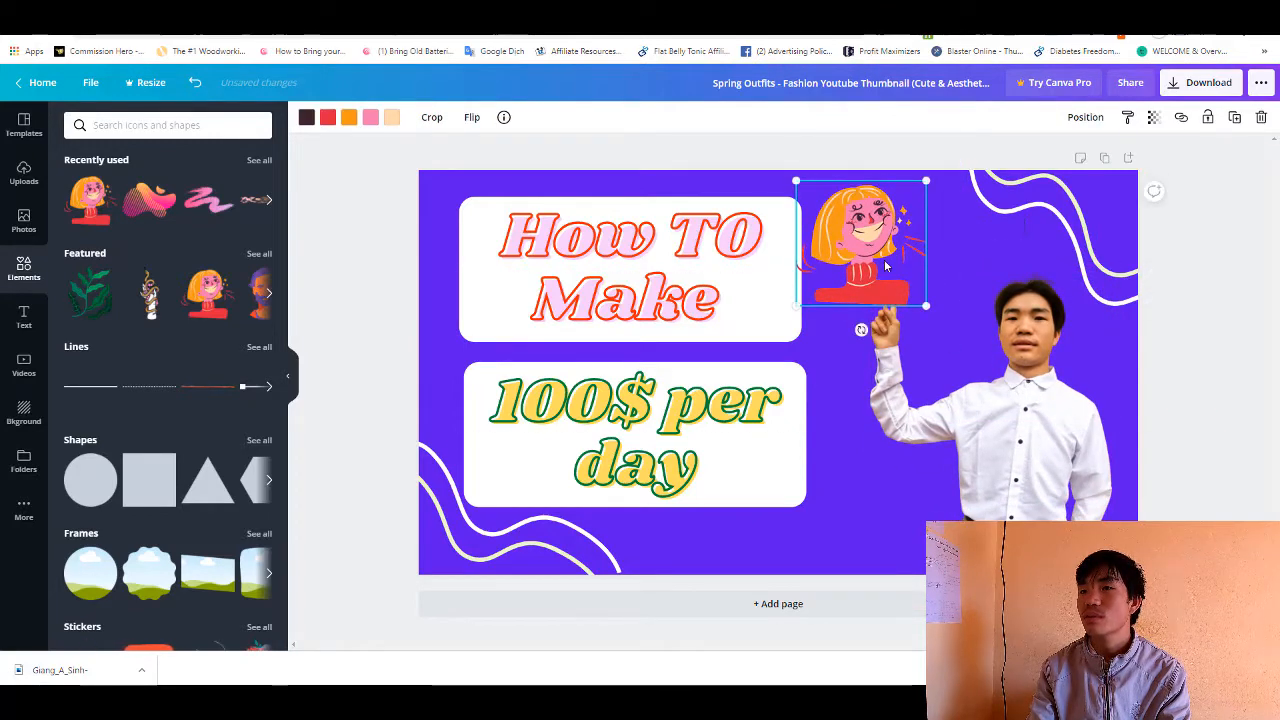
drag(890, 254, 924, 254)
click(950, 362)
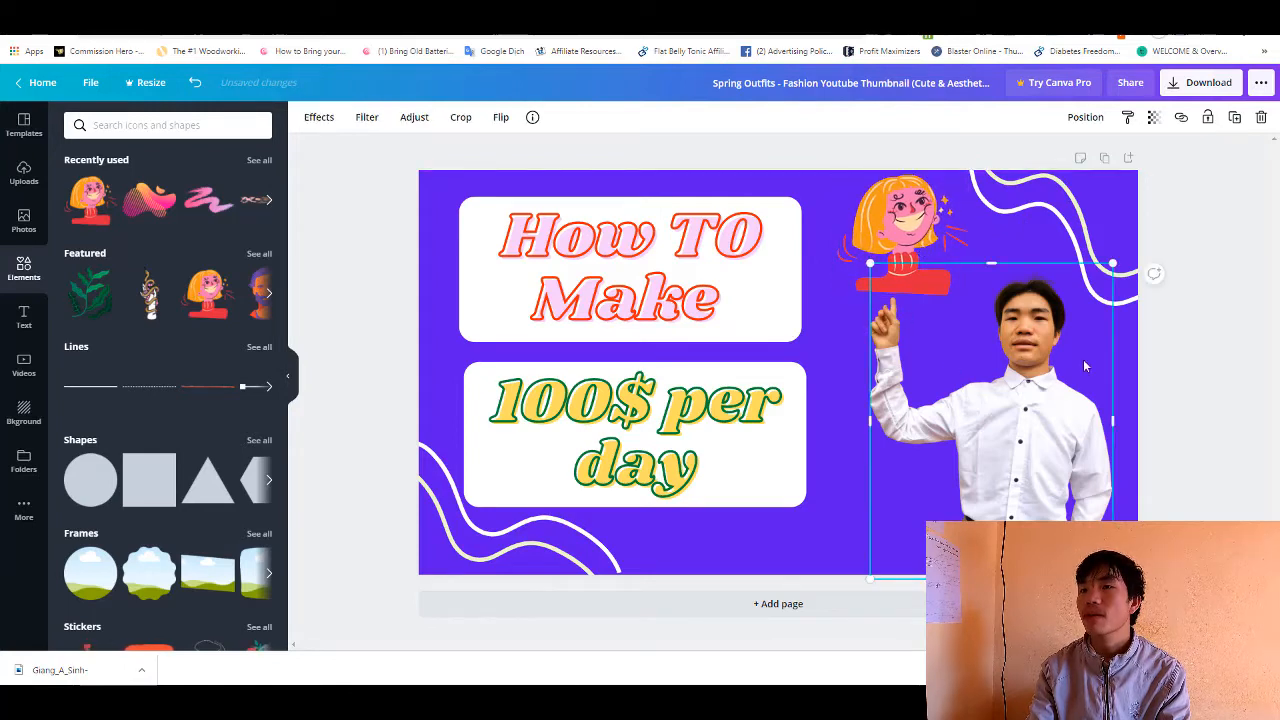
click(829, 520)
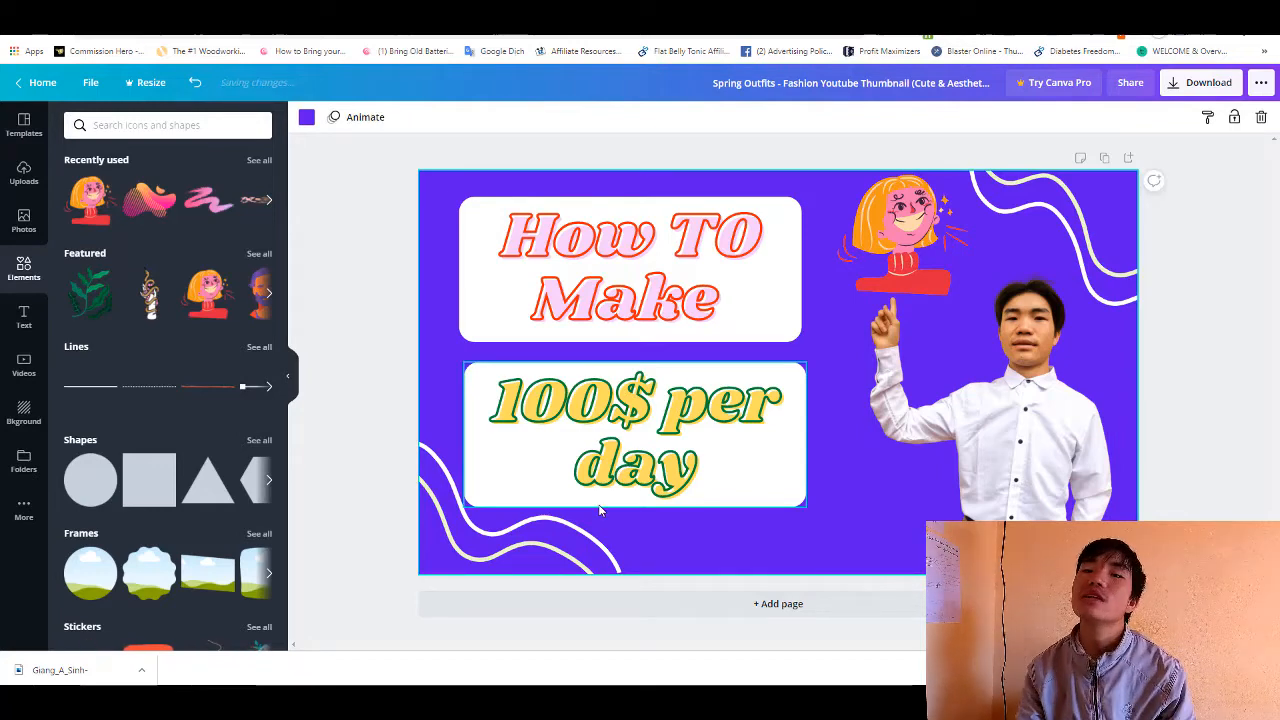
click(756, 483)
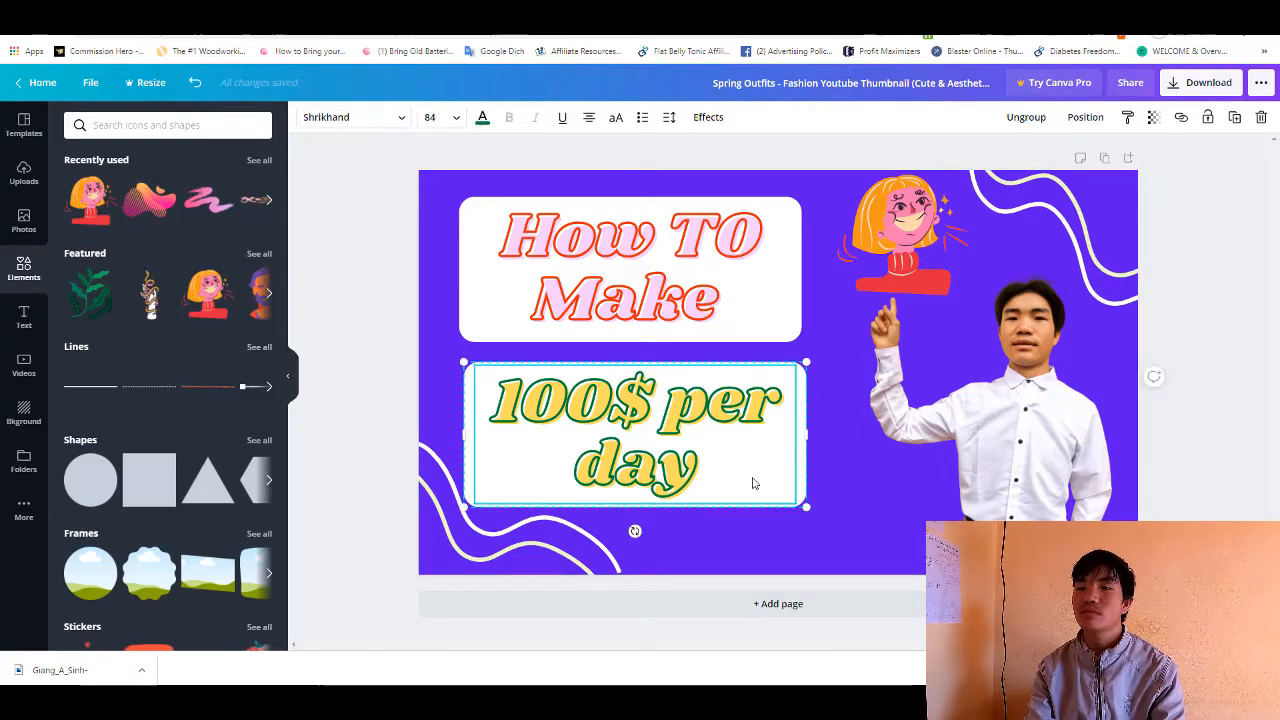
double_click(749, 478)
click(702, 468)
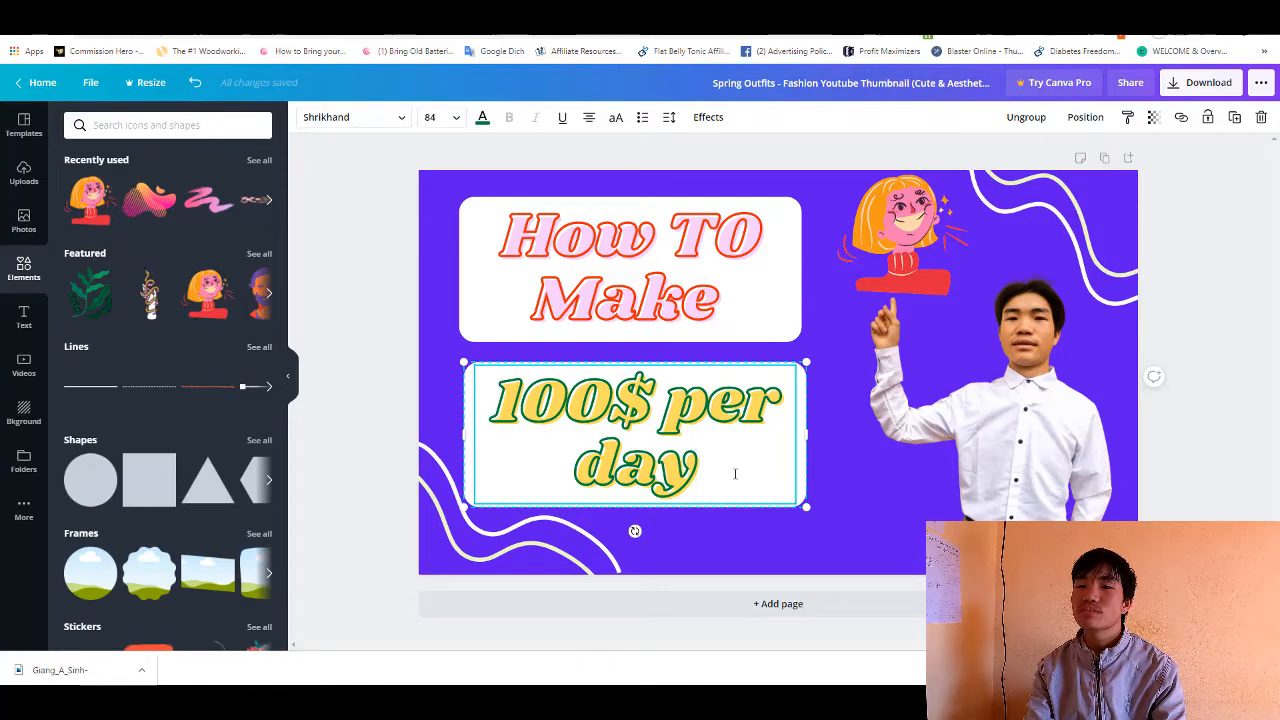
click(865, 479)
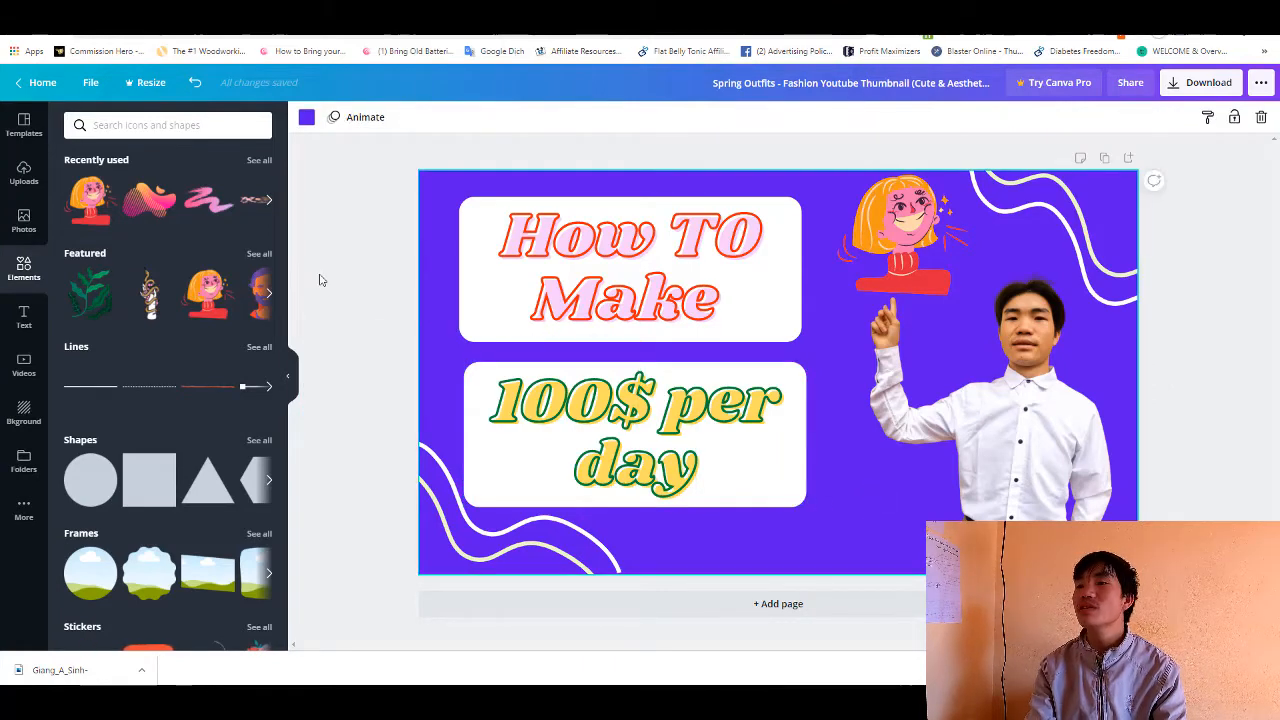
- Set the font of both the "How TO Make" and "100$ per day" texts to Montserrat Extra-Bold
click(548, 262)
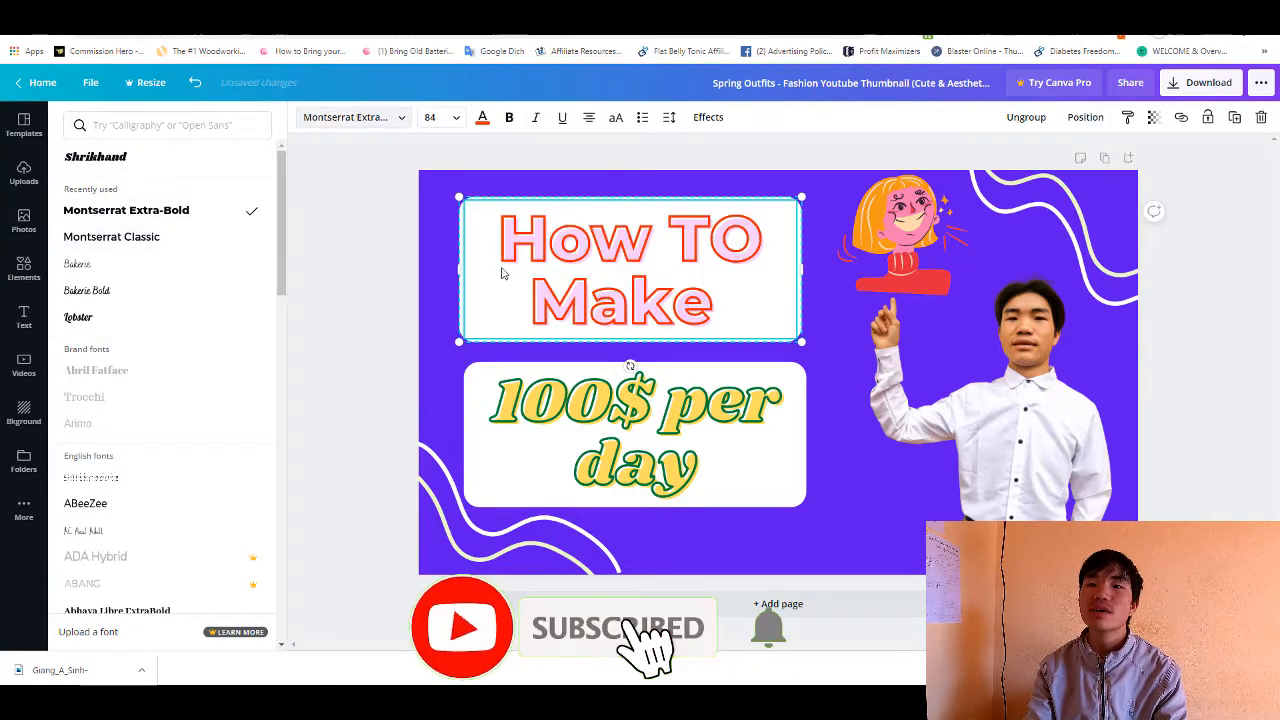
scroll(112, 326, down, 2)
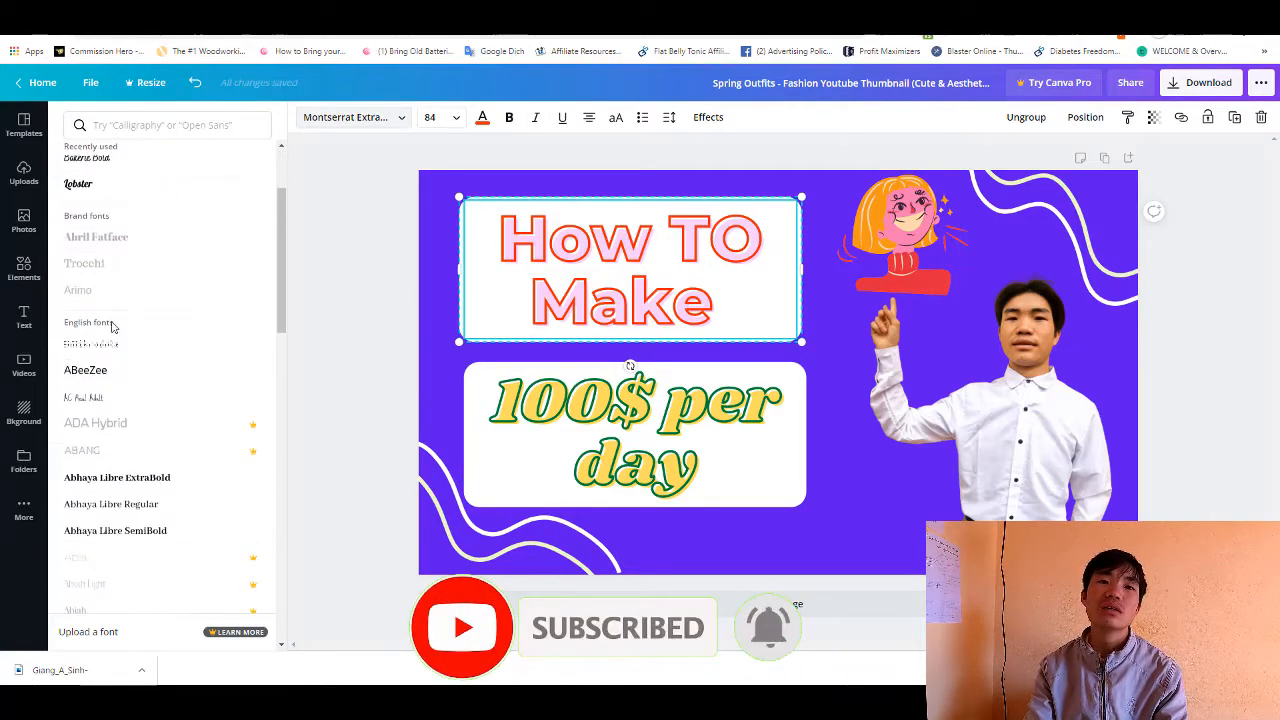
scroll(114, 360, up, 3)
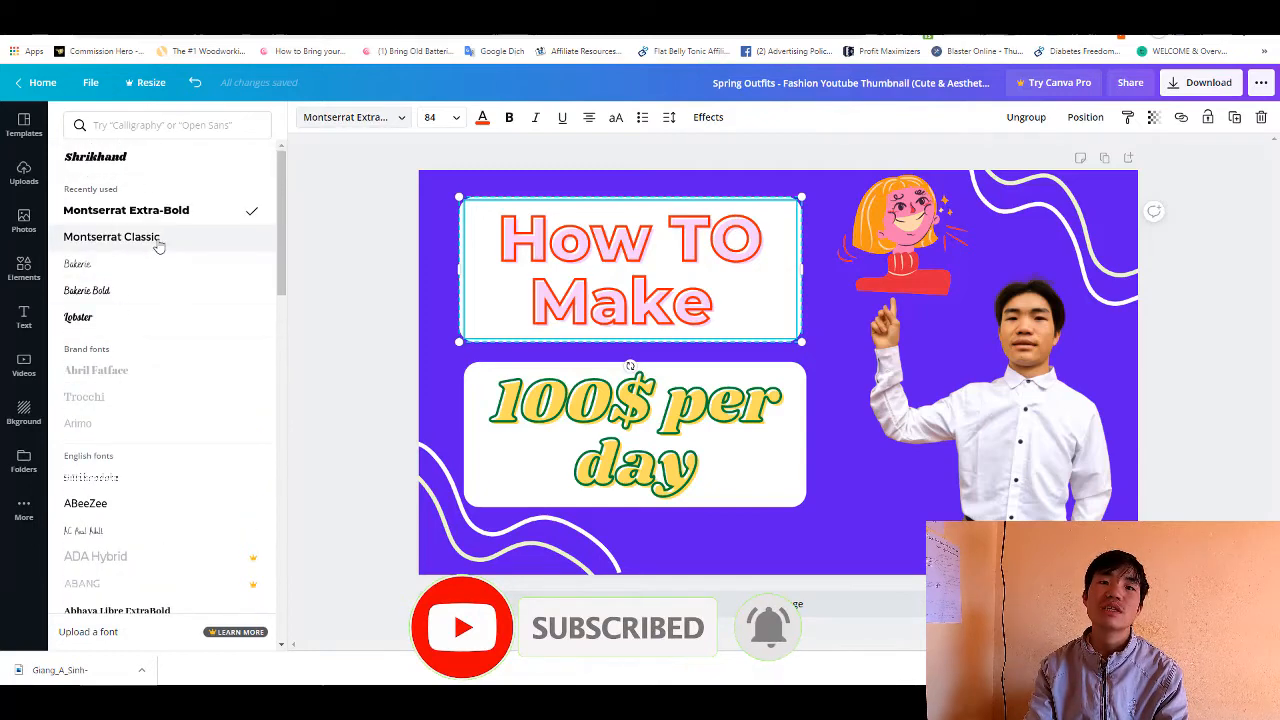
click(158, 240)
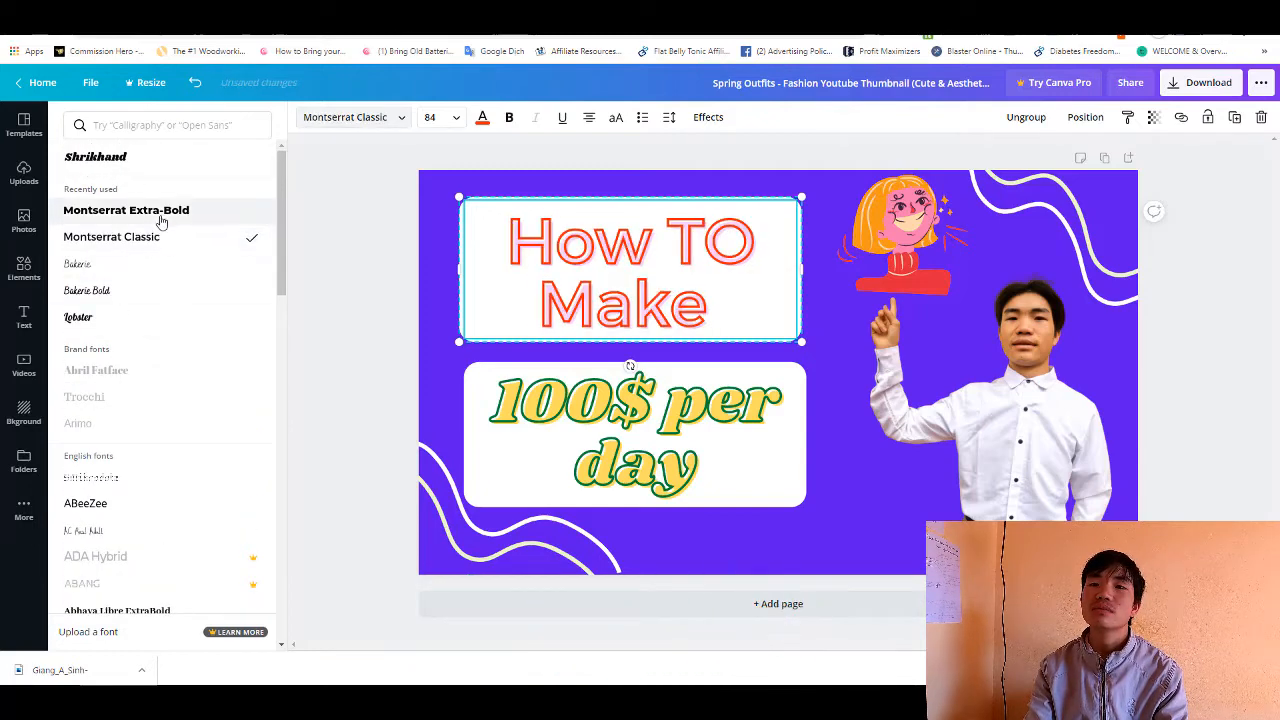
click(160, 218)
key(Tab)
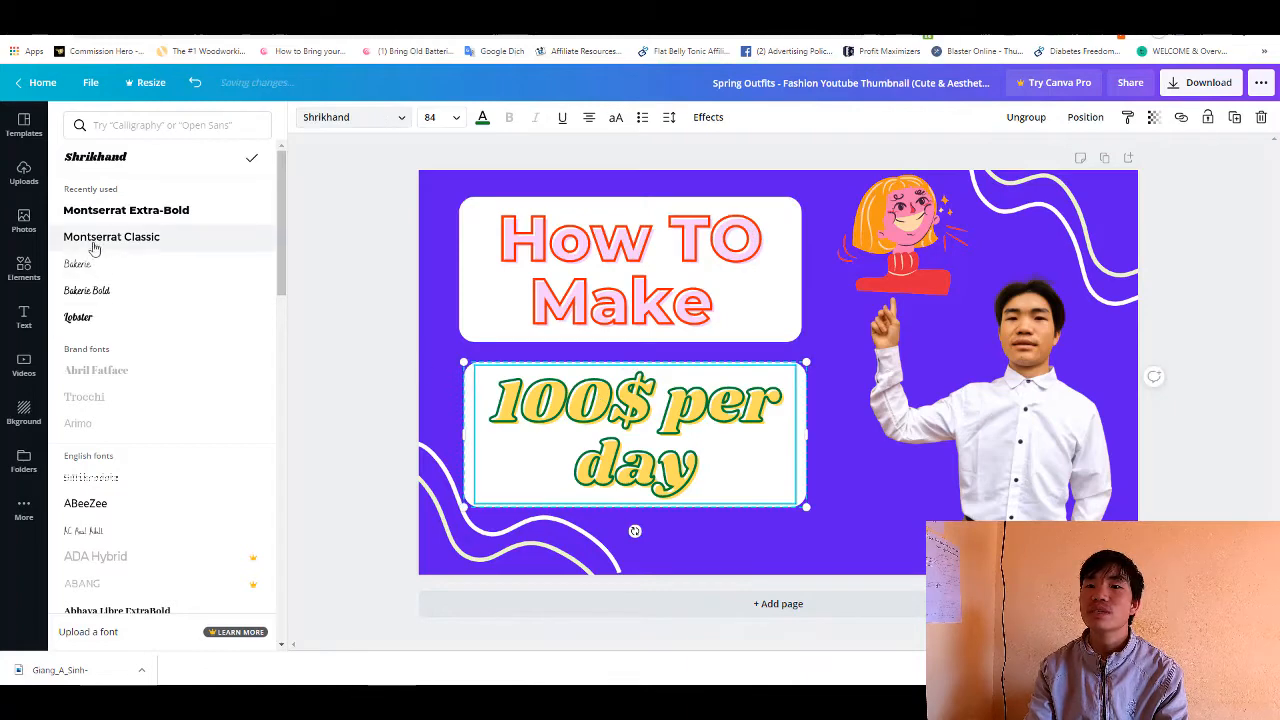
click(119, 212)
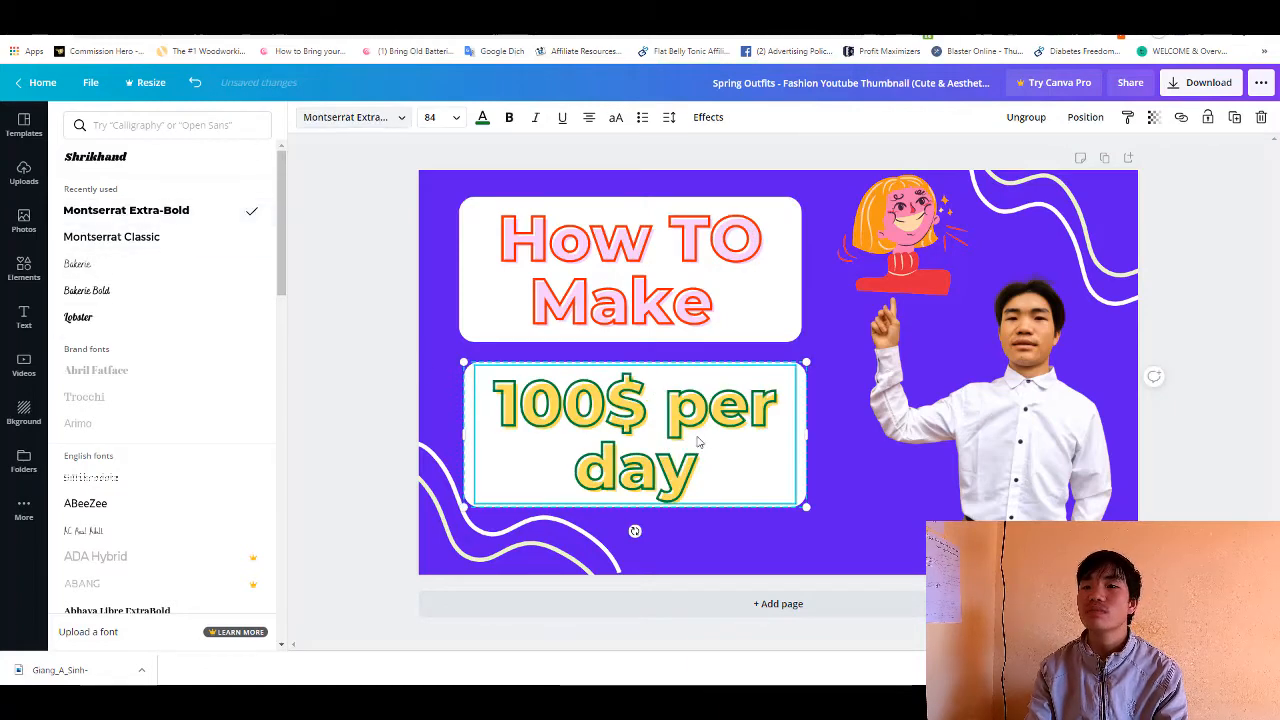
- Capitalise the first letters of "per" and "day" so the lower text reads "100$ Per Day"
double_click(713, 405)
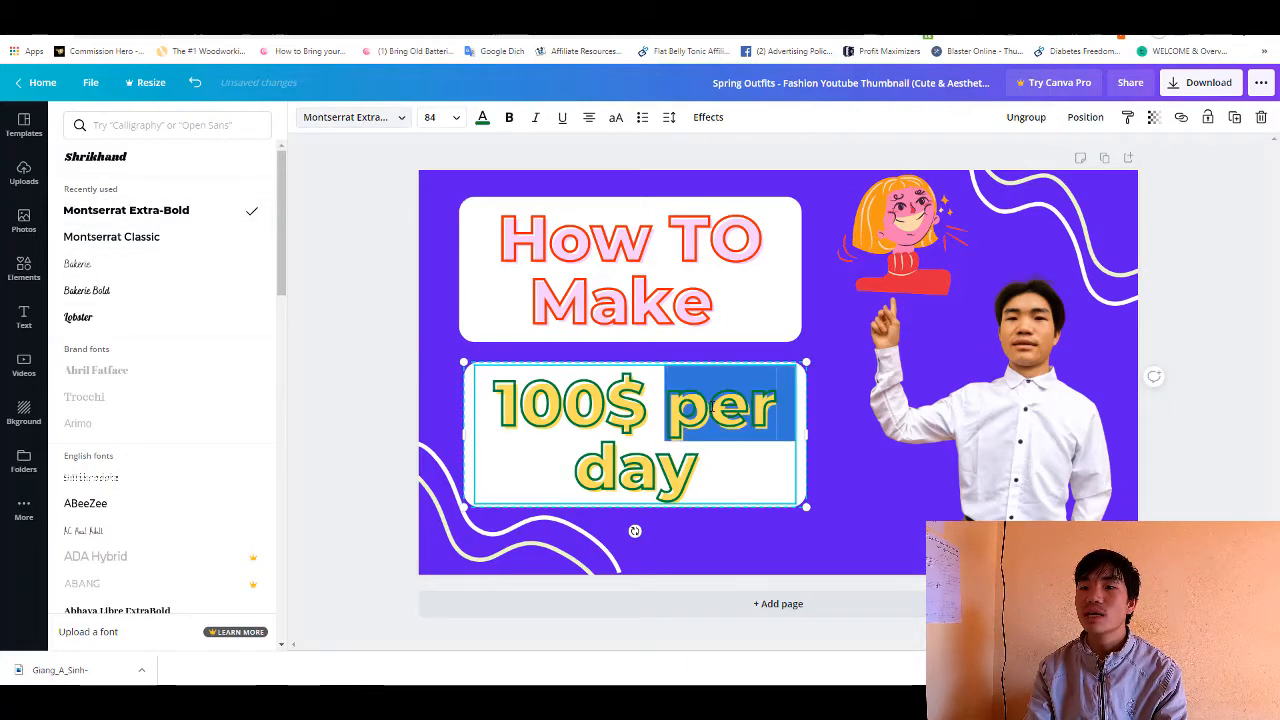
click(713, 405)
key(BackSpace)
text(P)
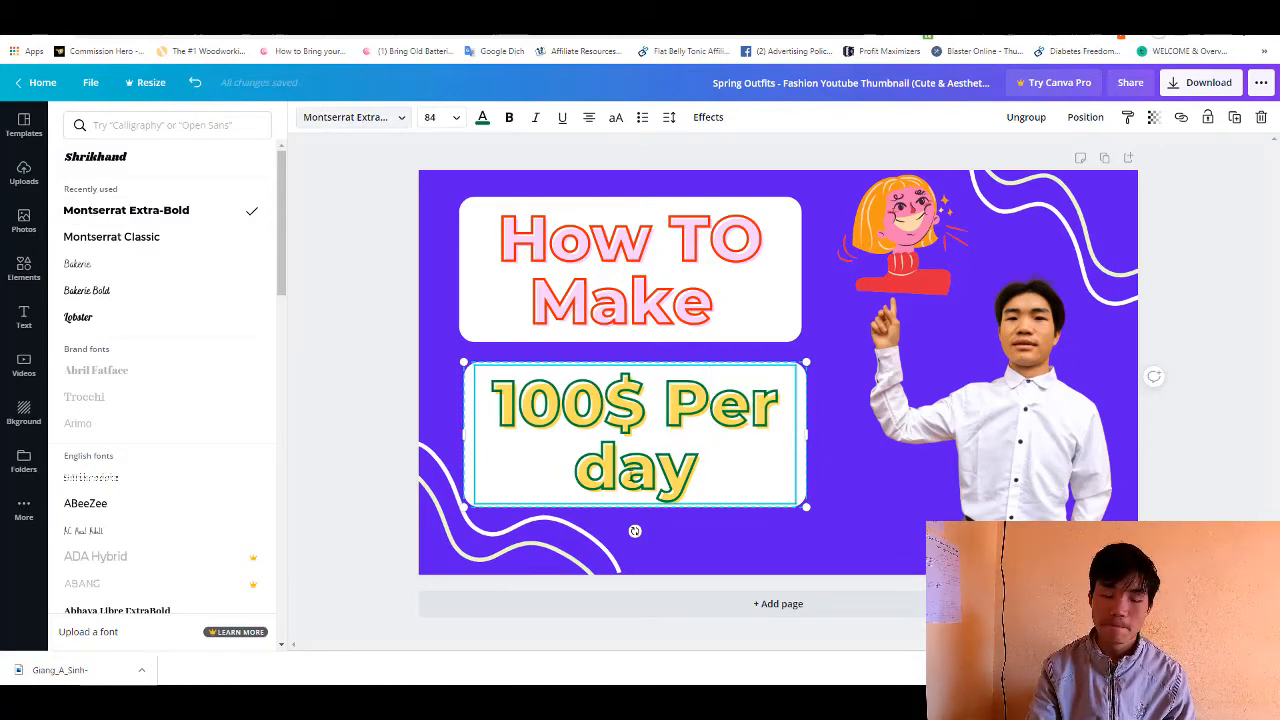
key(BackSpace)
text(D)
click(898, 489)
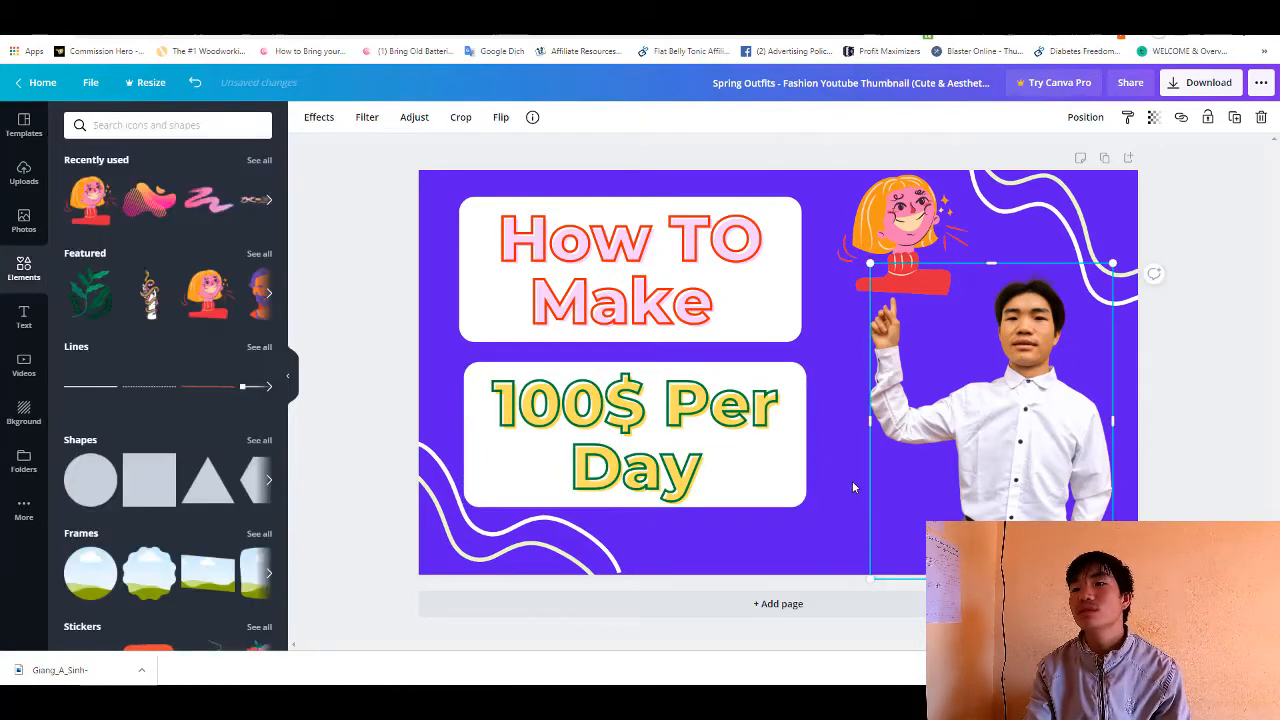
- Shrink the cut-out portrait slightly from its upper-left corner to leave more room below the girl illustration
click(857, 540)
click(910, 458)
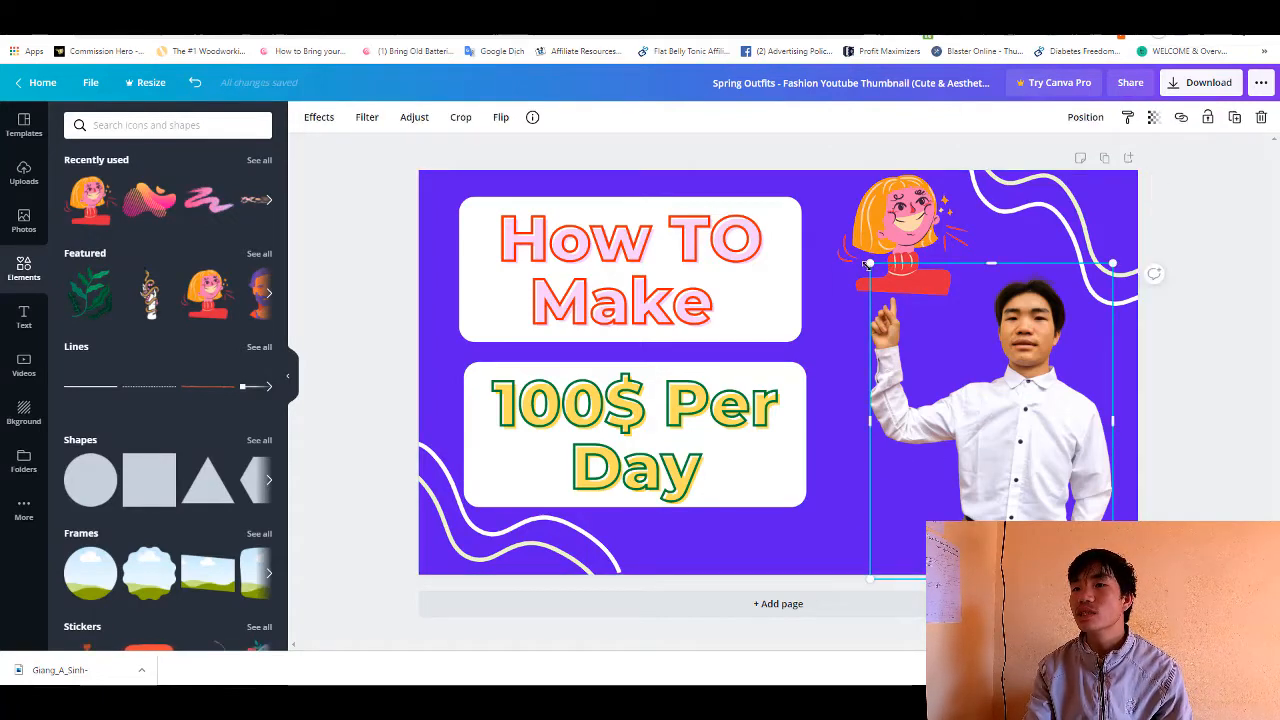
mouse_move(869, 264)
mouse_down()
mouse_move(861, 253)
mouse_move(879, 275)
mouse_up()
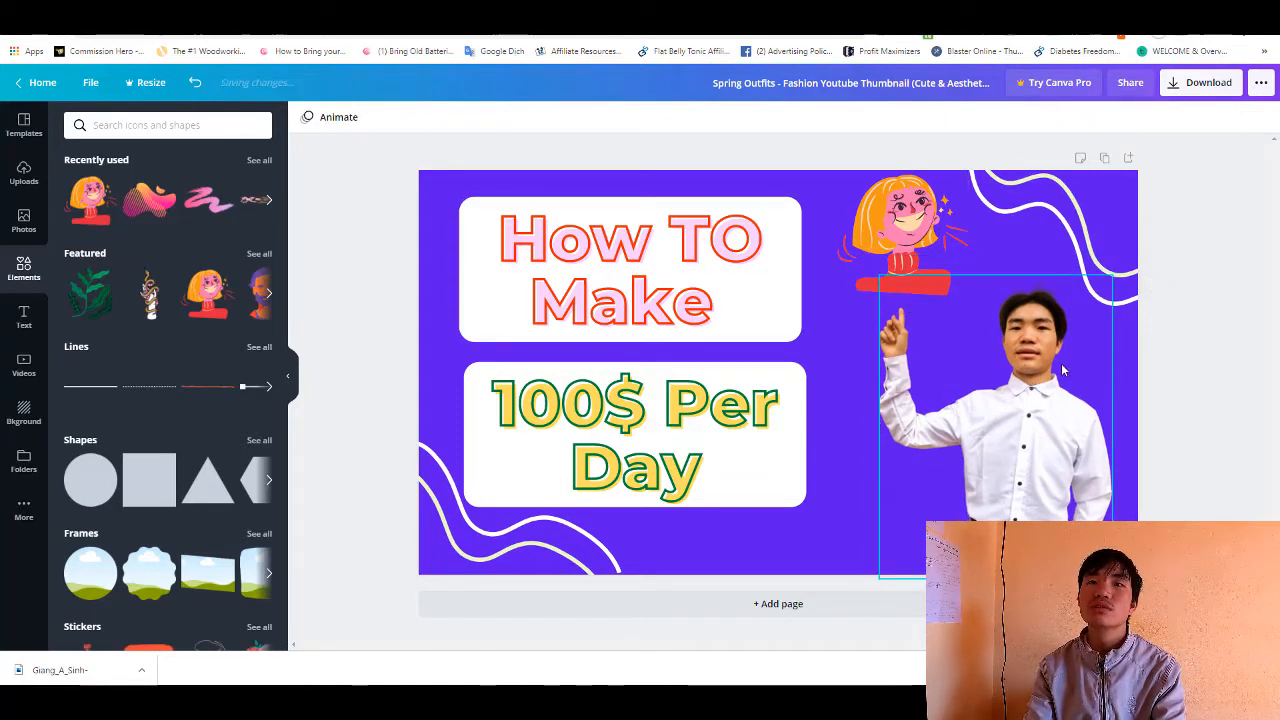
- Open the filter options for the cut-out portrait
click(368, 117)
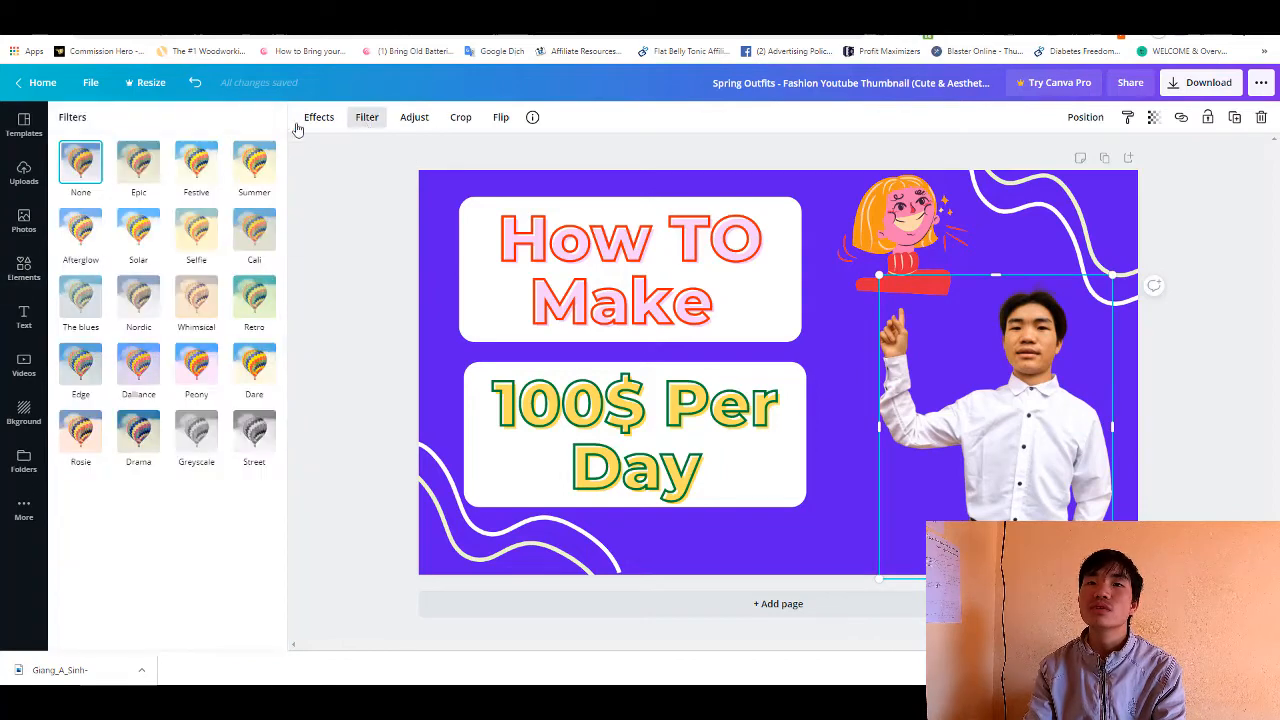